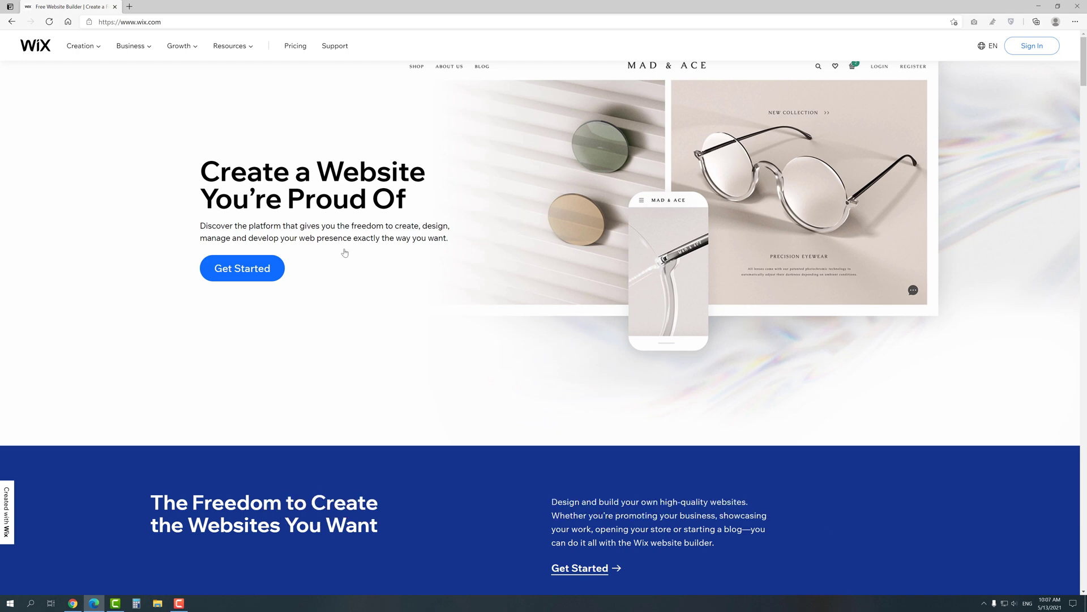
Step: Start a new website, skip the introductory questions and choose to build it from a template with the Editor
left_click(255, 269)
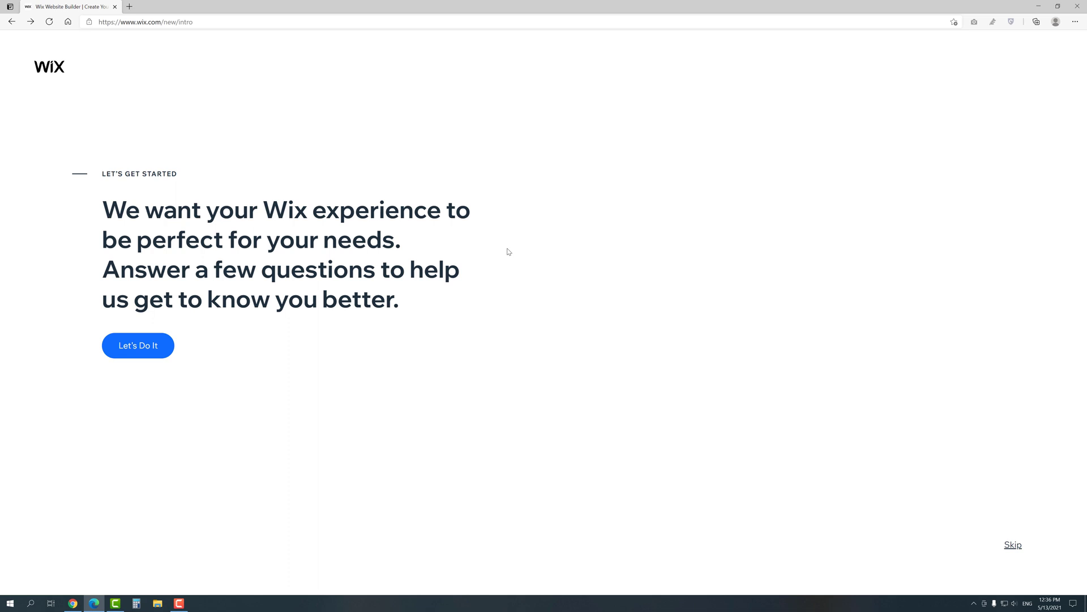
left_click(1012, 544)
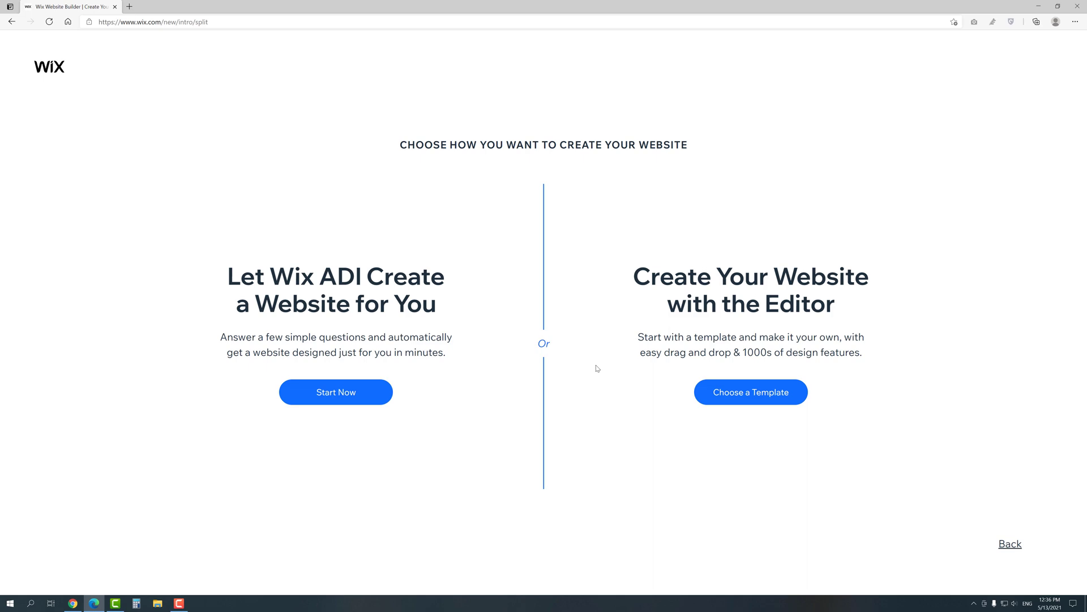
left_click(756, 401)
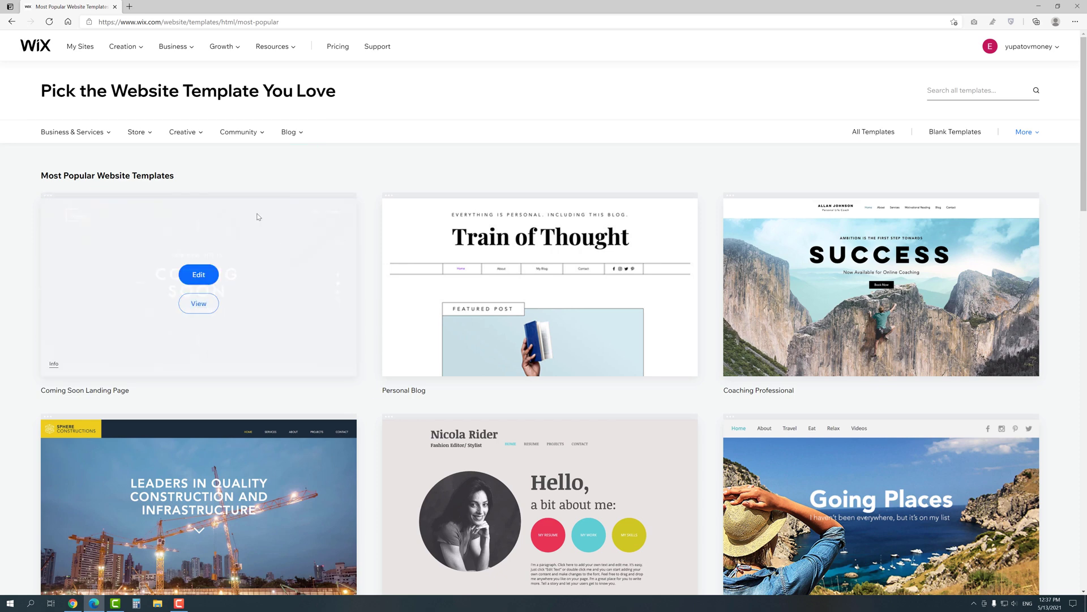
Step: Find the first Graphic Designer template in the Creative category's Portfolios, view its full demo and open it for editing
mouse_move(202, 136)
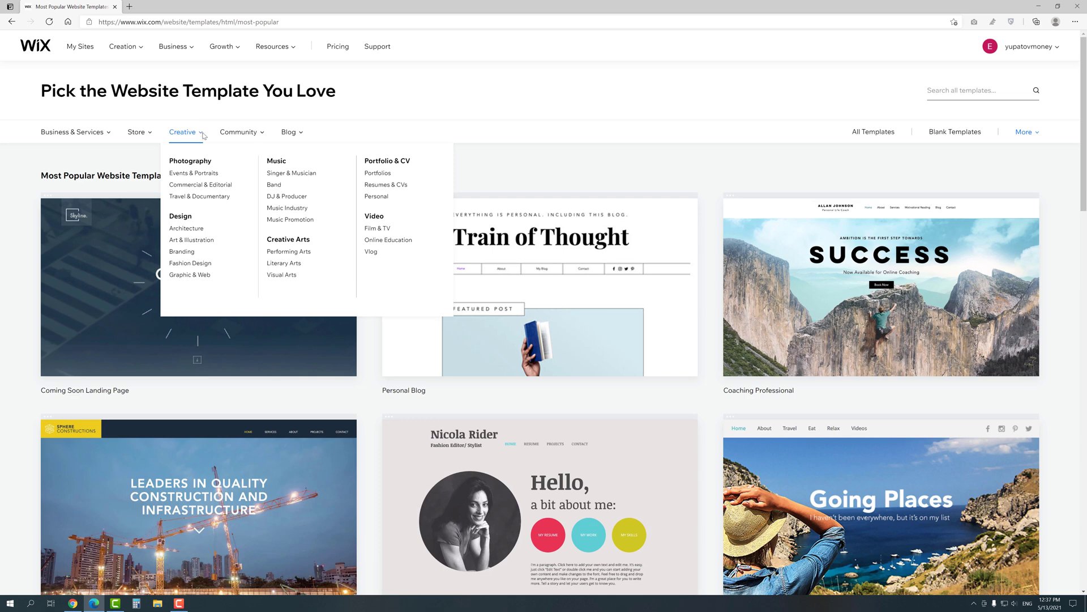
left_click(384, 173)
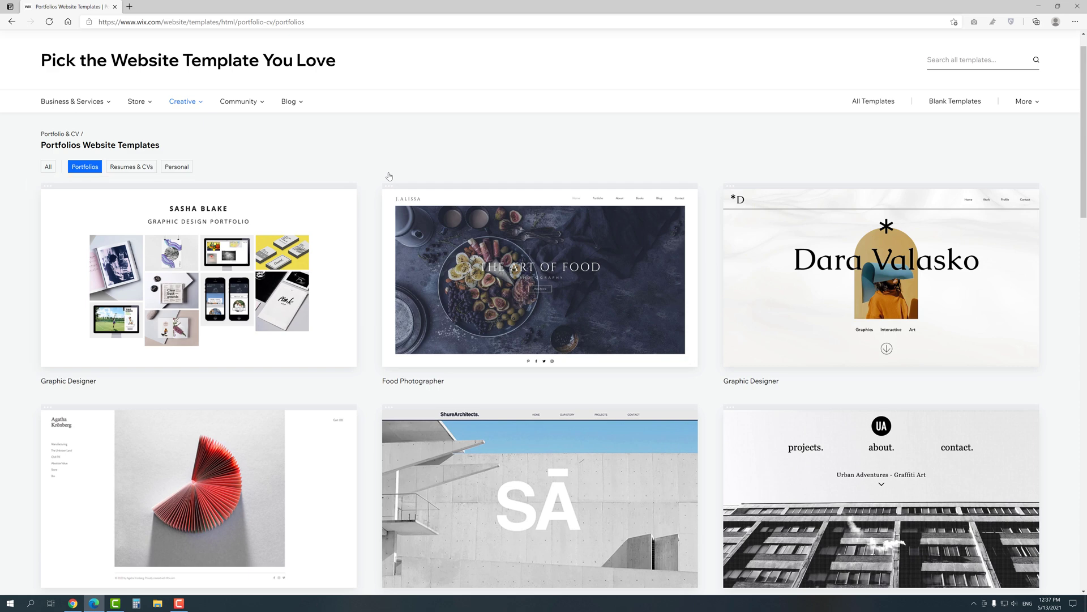
mouse_move(267, 252)
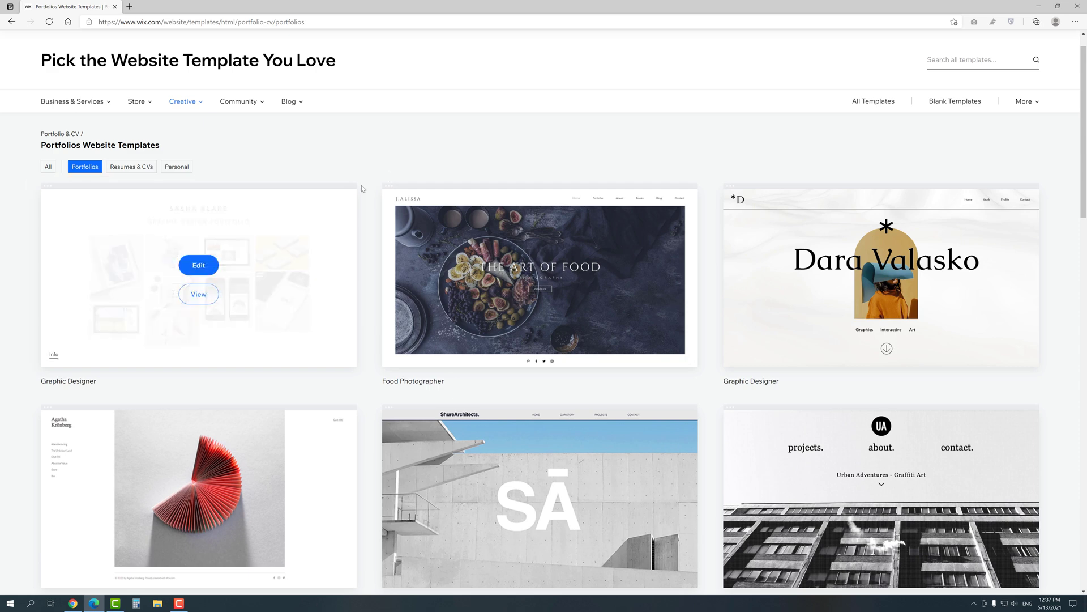
left_click(198, 294)
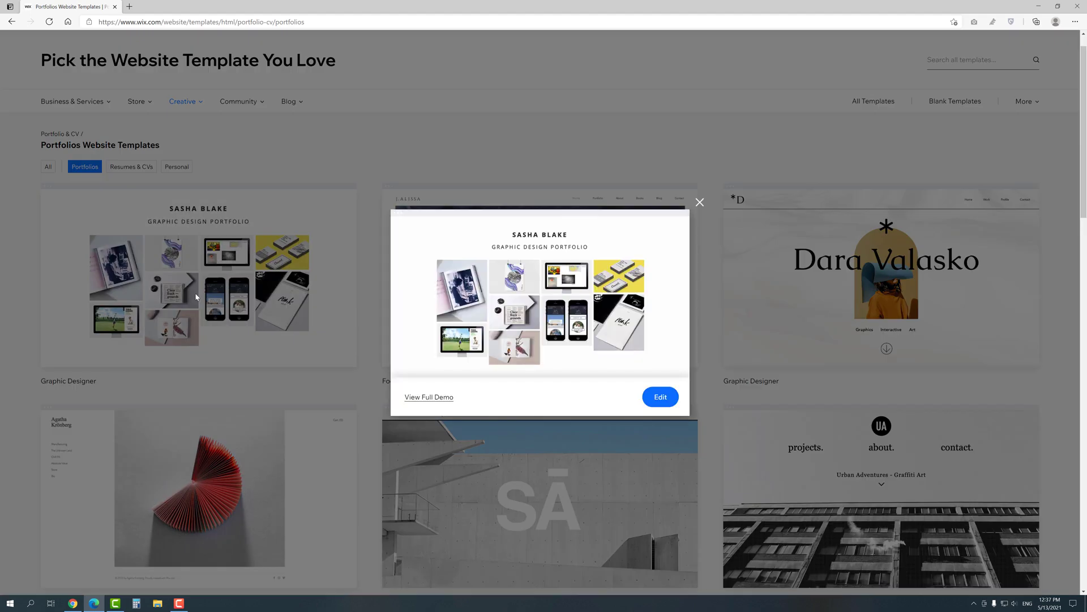
left_click(433, 397)
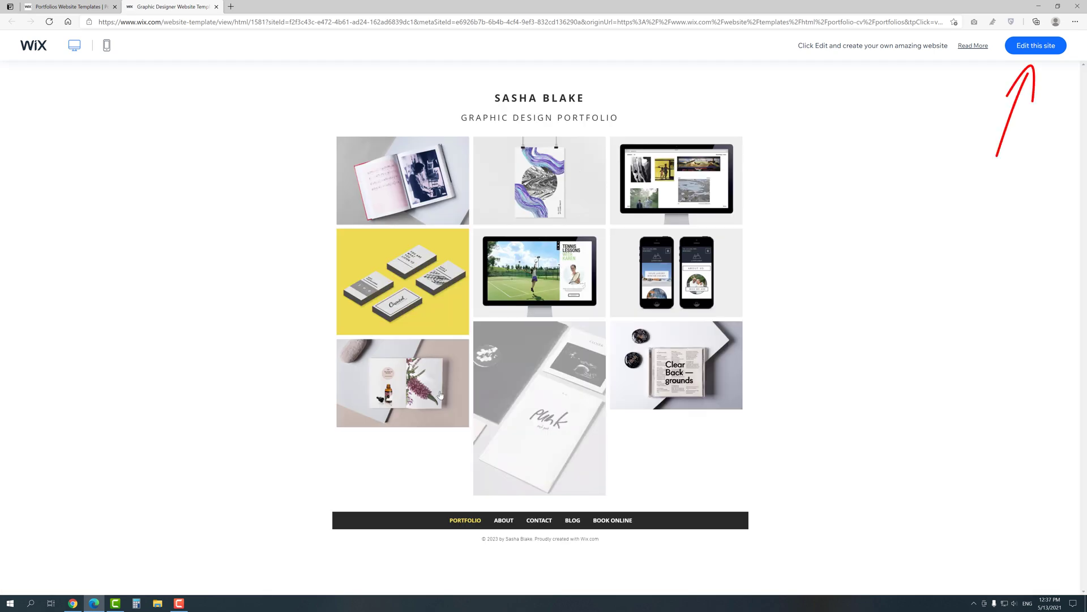
left_click(1042, 48)
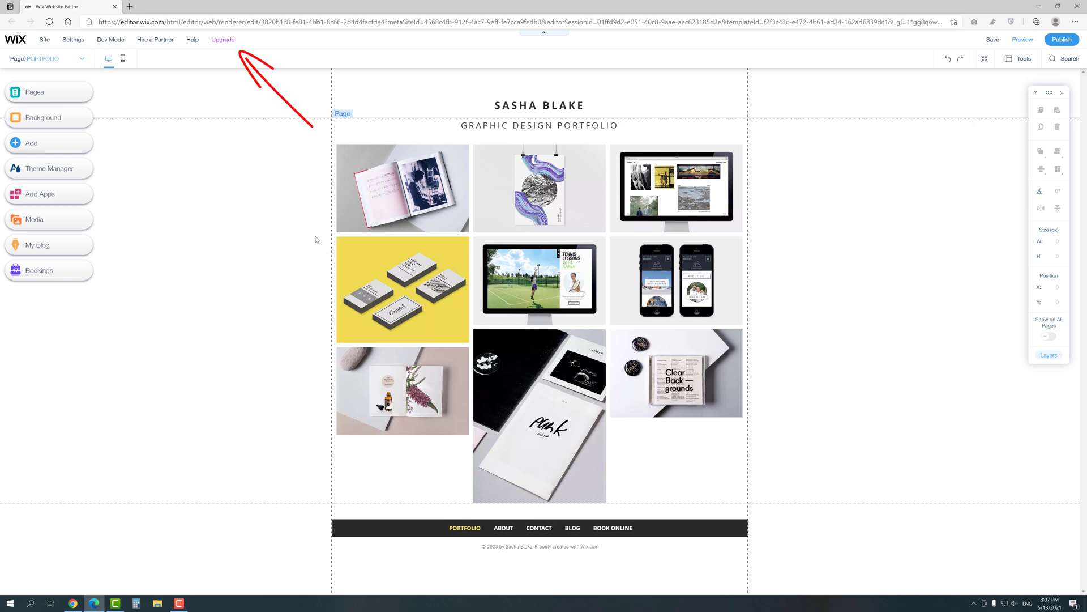
Step: Save the site on a free Wix.com domain under the site name my-site-1
mouse_move(222, 48)
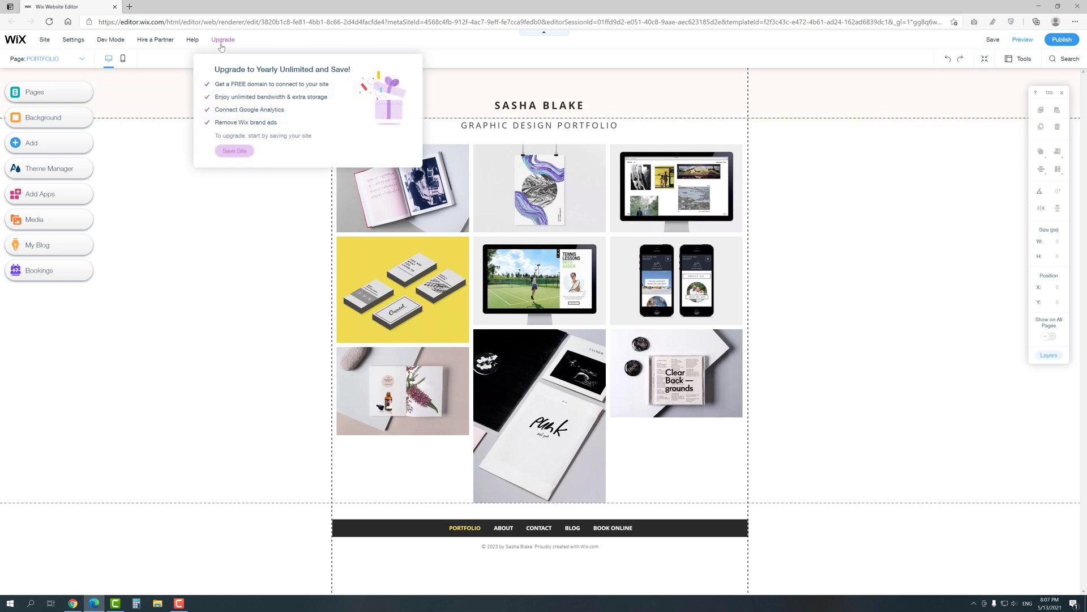
left_click(235, 151)
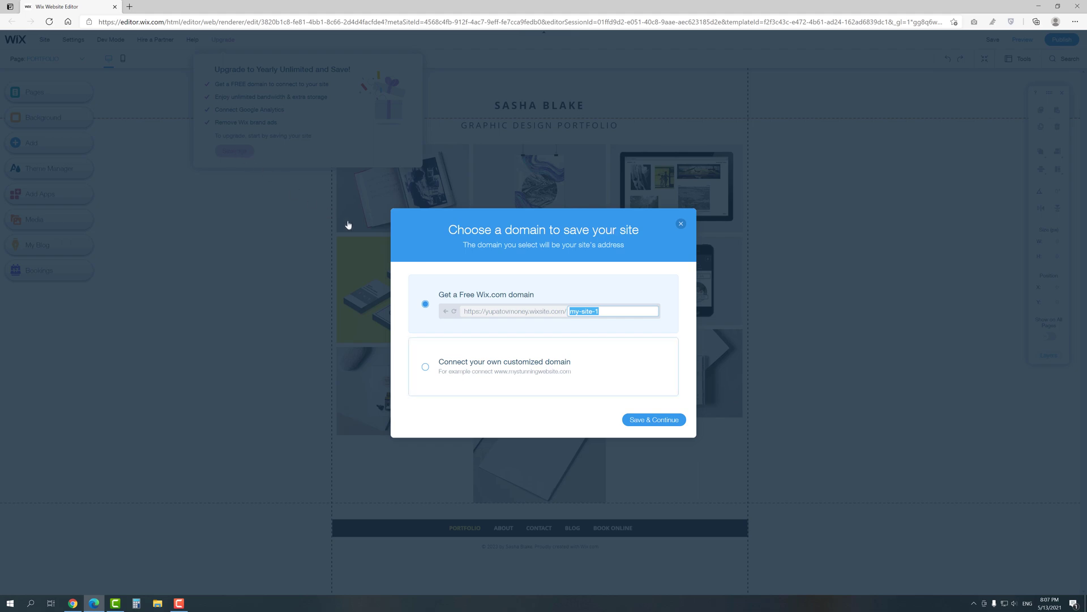
left_click(652, 419)
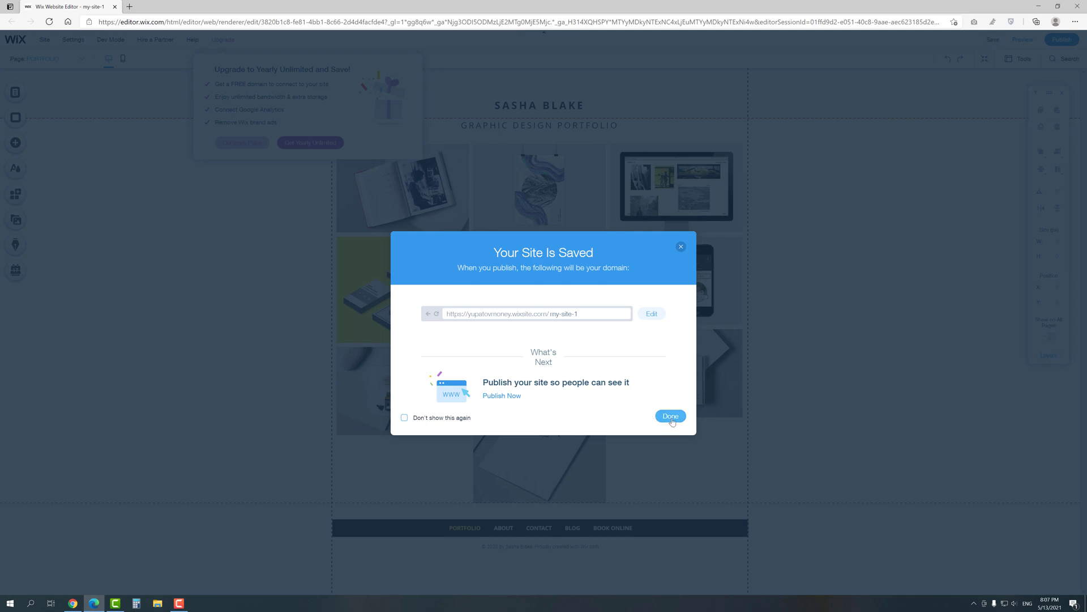
left_click(672, 420)
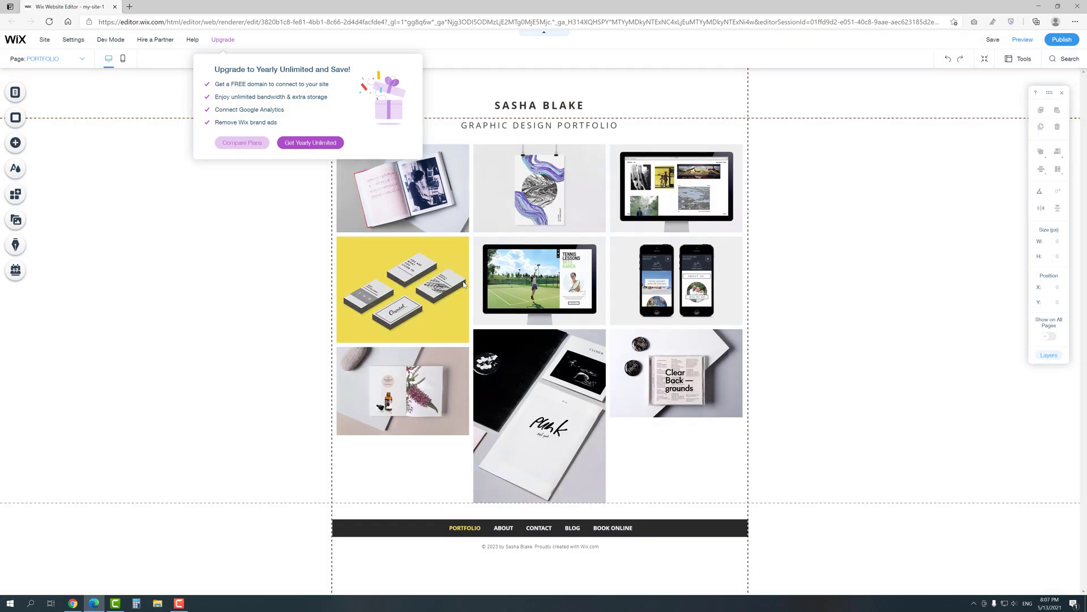
Step: Compare the premium website plans, select the Unlimited plan with yearly billing and continue to checkout
left_click(254, 147)
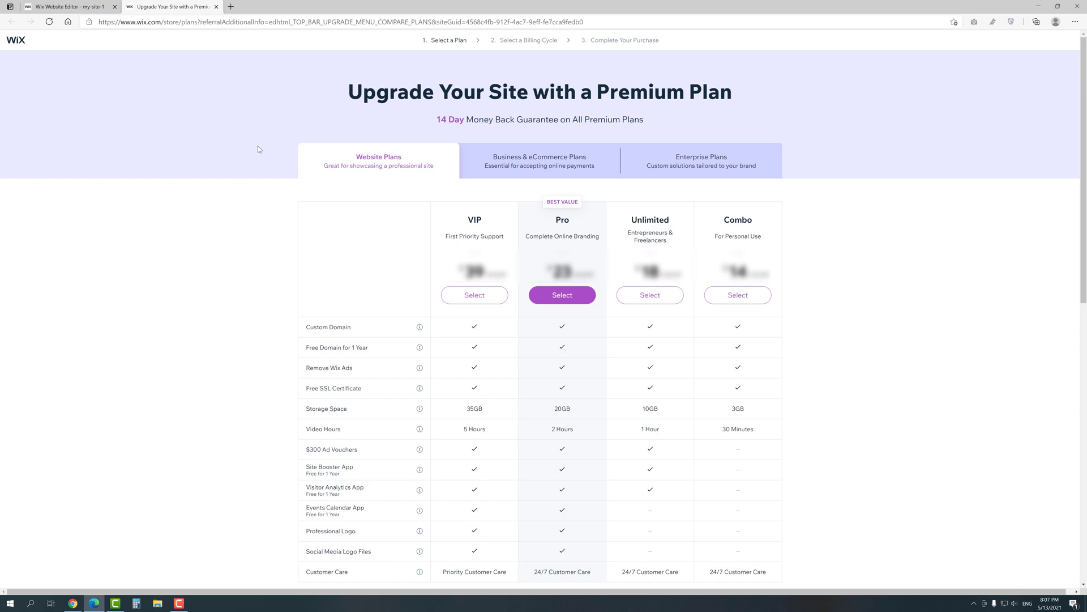
left_click(668, 295)
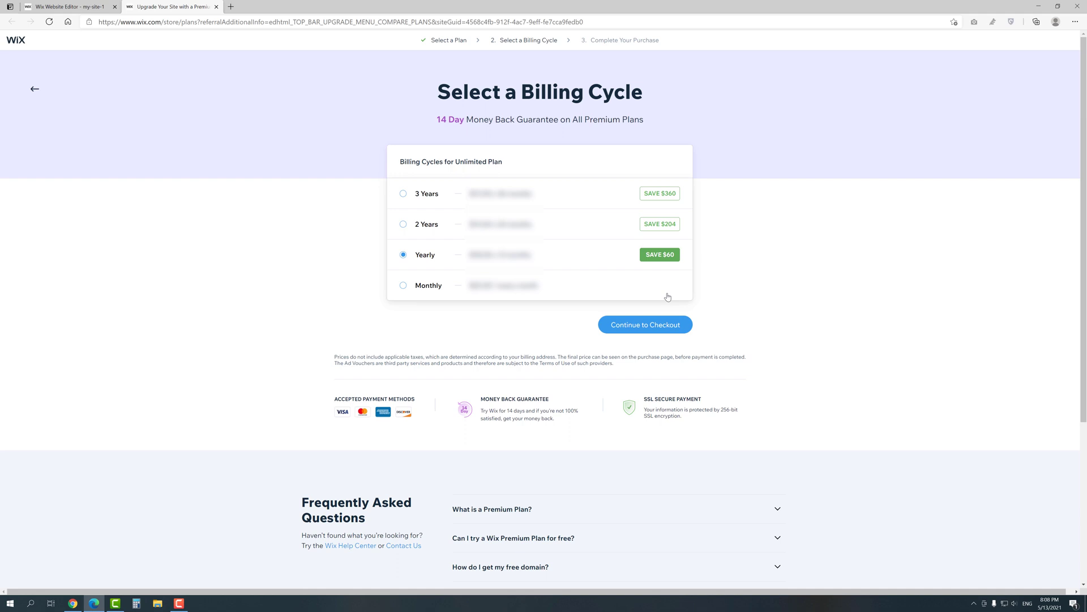
left_click(661, 328)
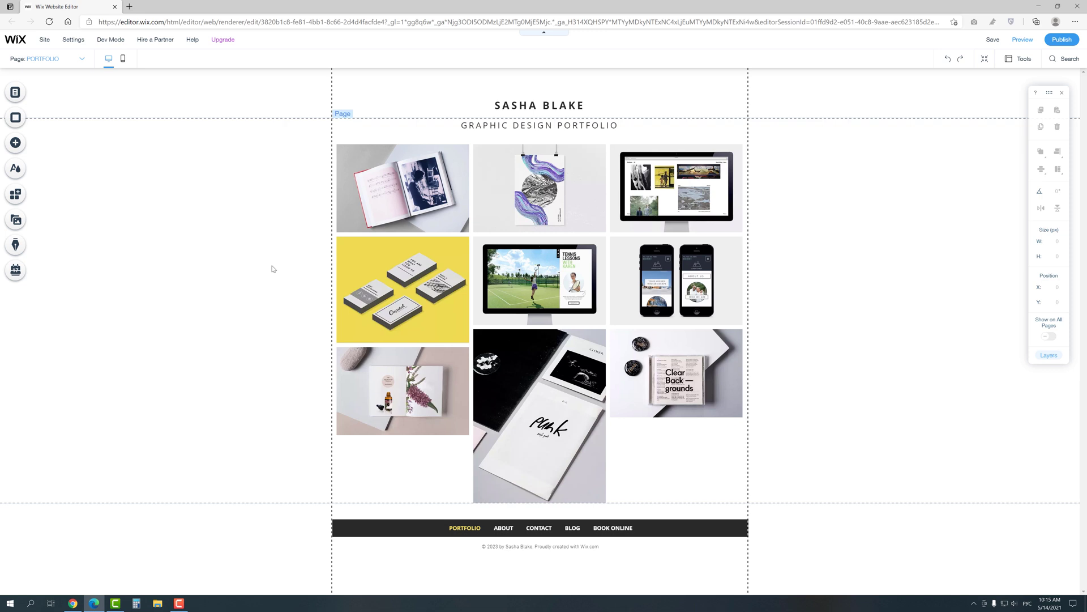
Step: Shrink the portfolio gallery to about 634 by 615 px and move it to about X 179, Y 259
left_click(448, 264)
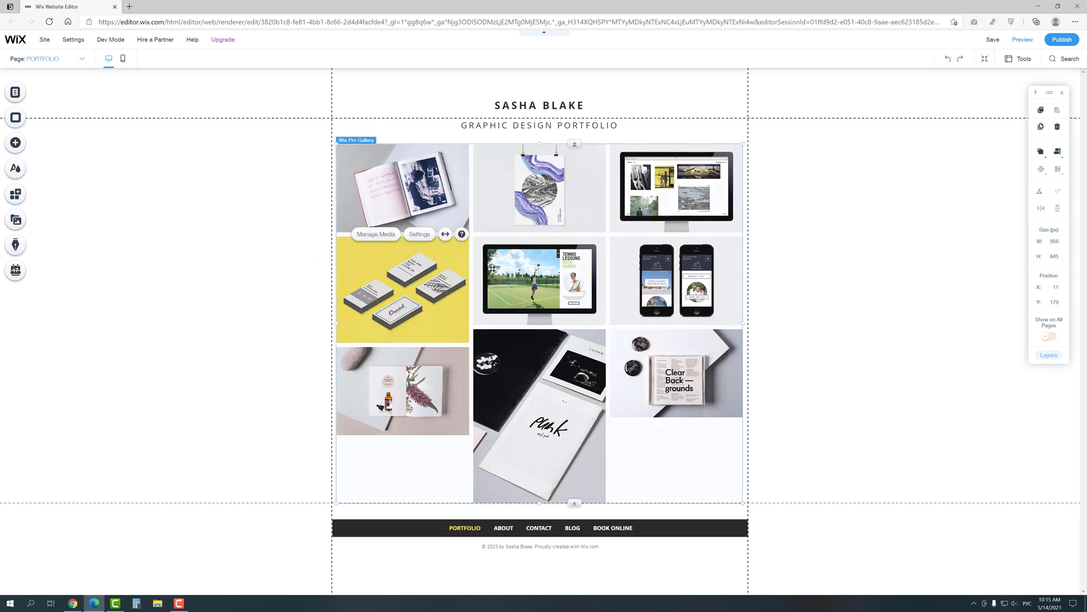
left_click_drag(493, 269, 769, 284)
left_click_drag(916, 132, 783, 227)
left_click_drag(638, 311, 537, 261)
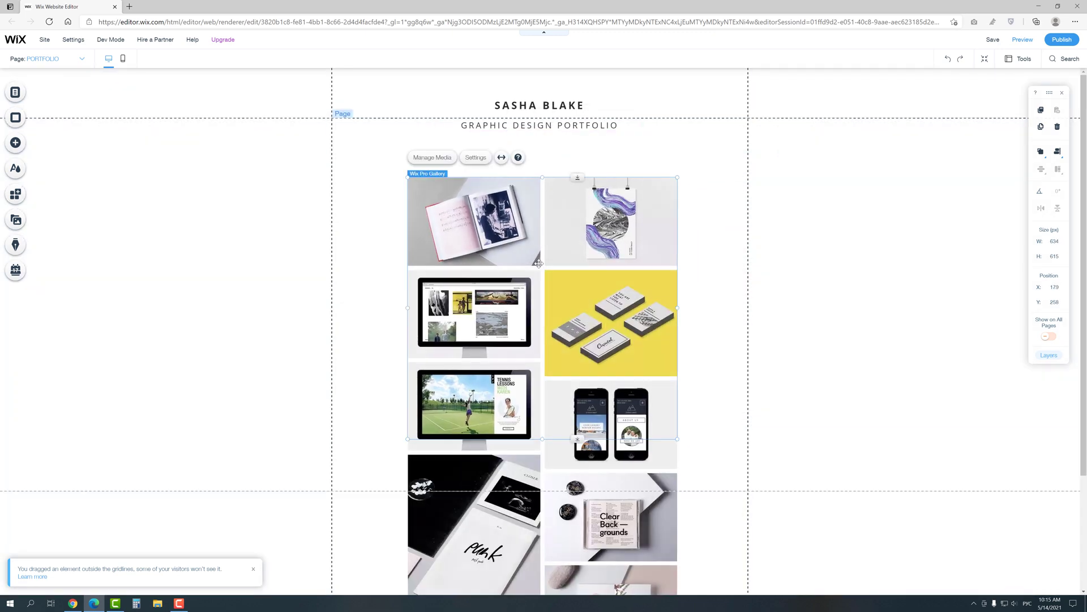
Step: Undo the gallery's resizing and moves
left_click(949, 59)
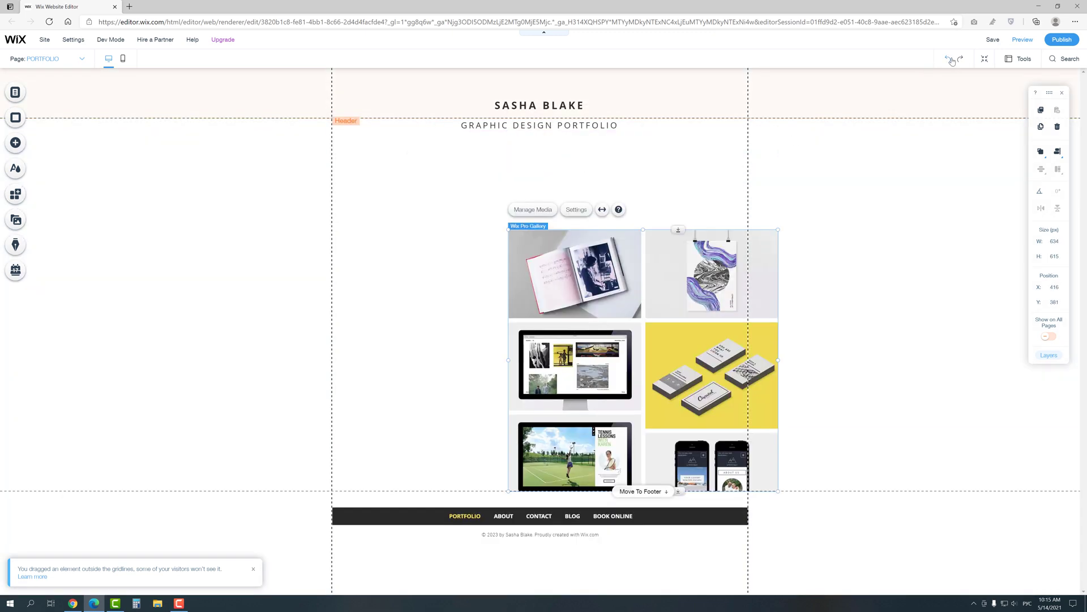
left_click(949, 59)
left_click(949, 59)
left_click(952, 60)
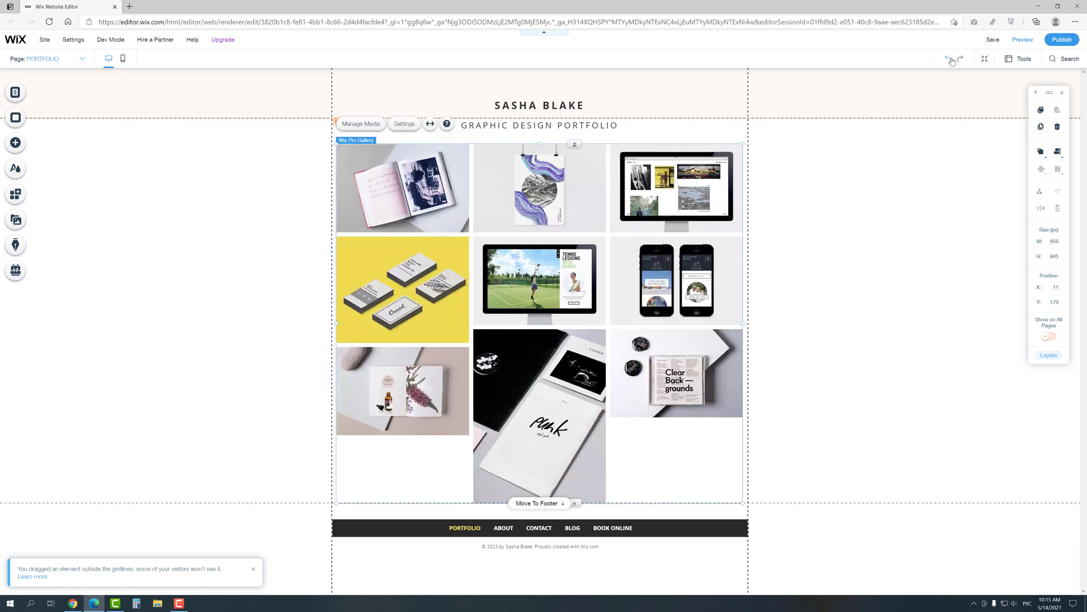
Step: Examine the editing options for the site title, the subtitle and the gallery, including the title's context options
left_click(521, 105)
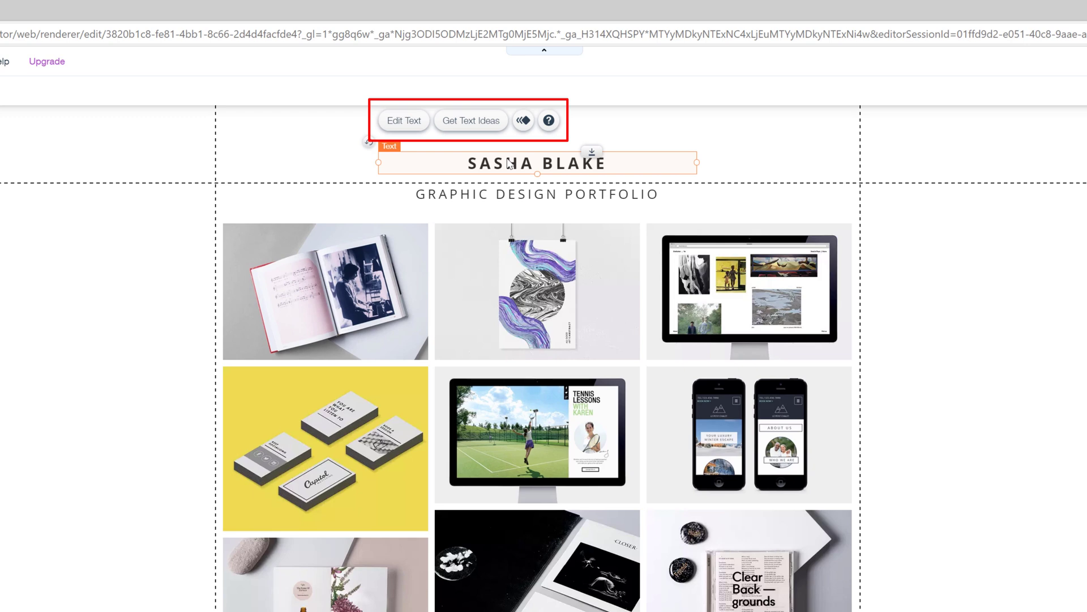
left_click(502, 199)
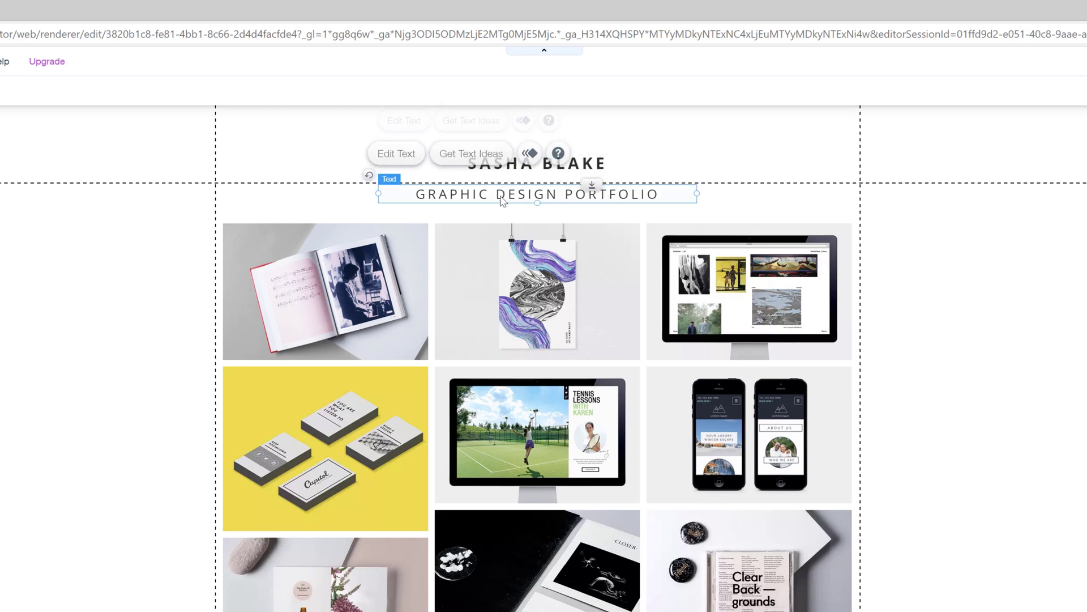
left_click(508, 265)
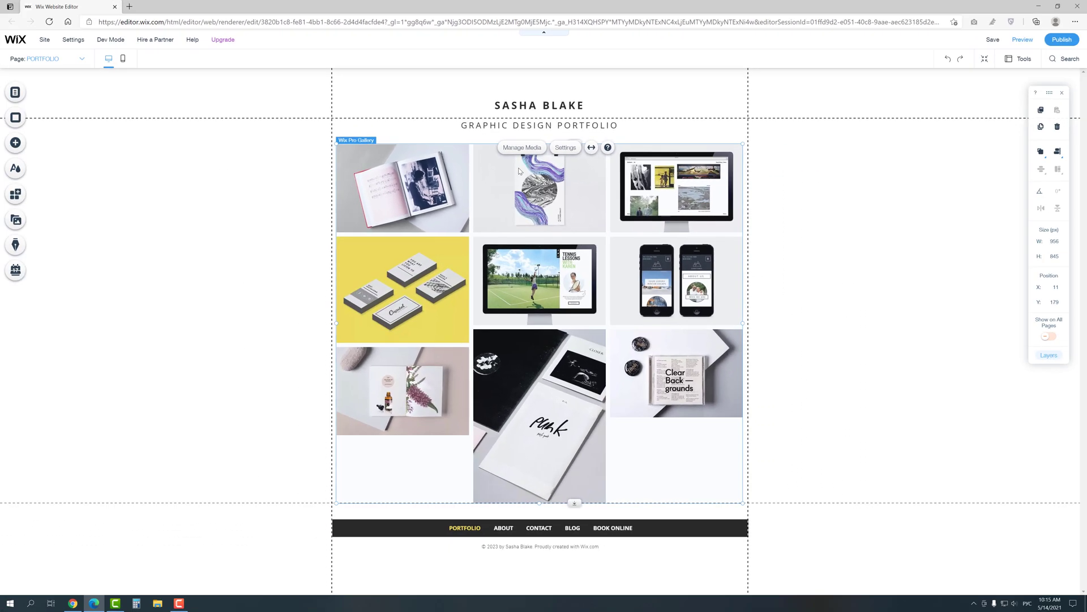
right_click(517, 105)
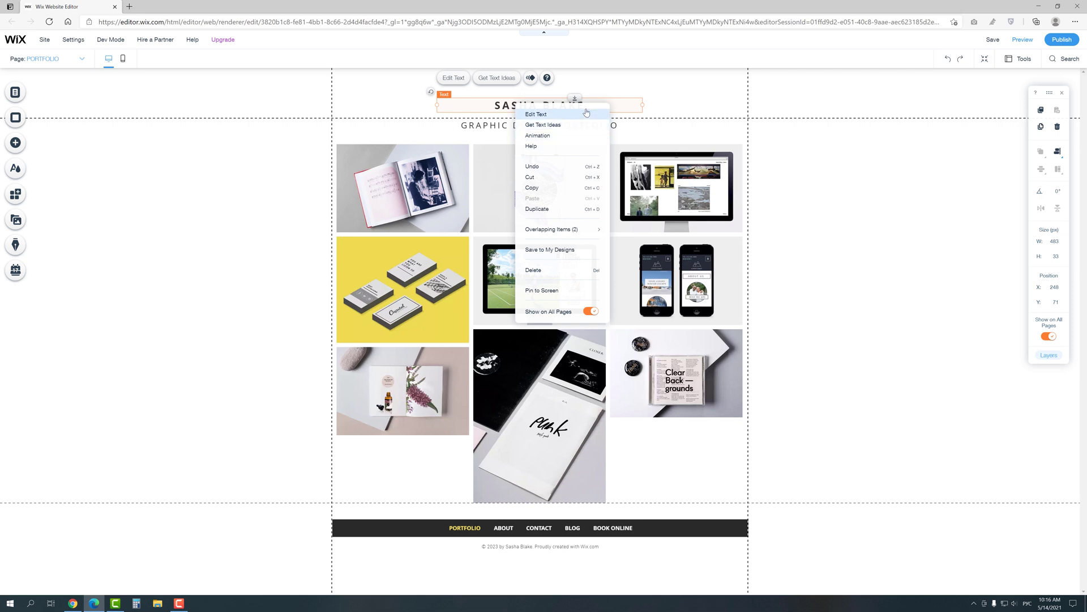
left_click(774, 163)
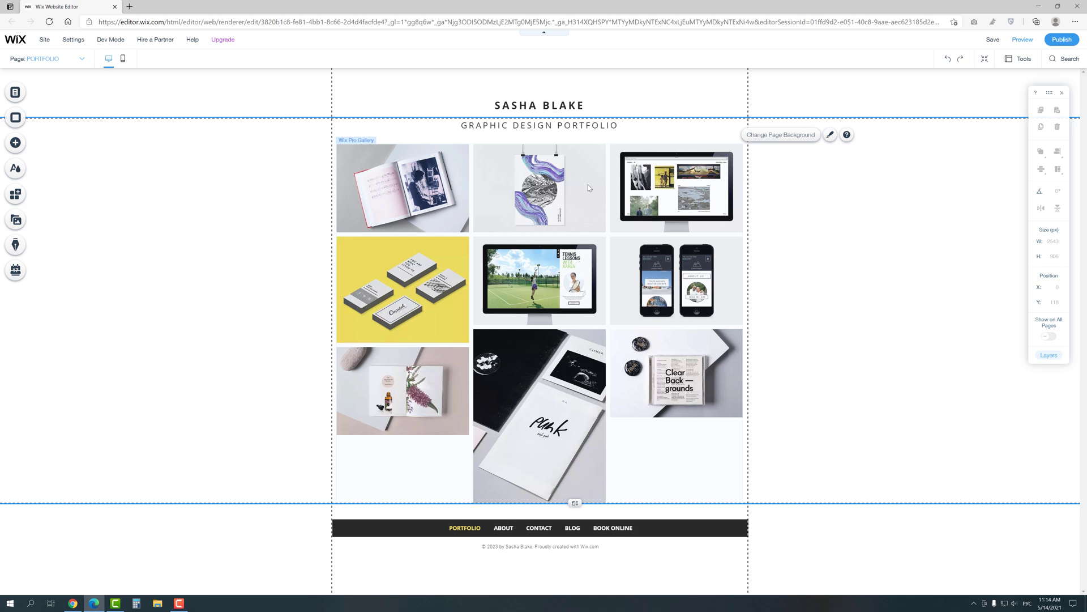
Step: Stretch the portfolio gallery to full width with 190 px margins
left_click(685, 169)
left_click(660, 166)
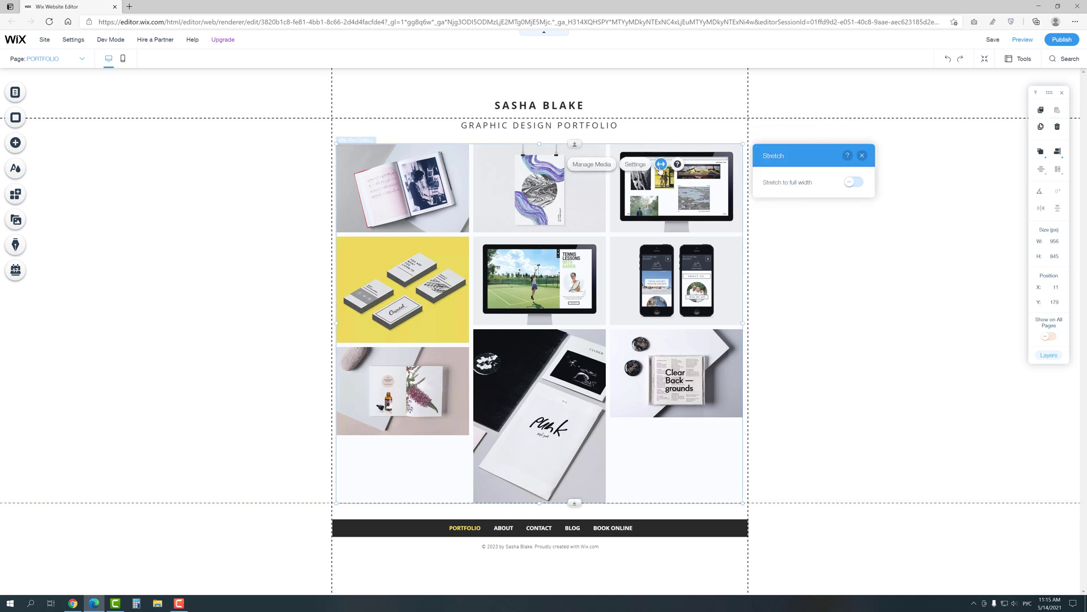
left_click(846, 183)
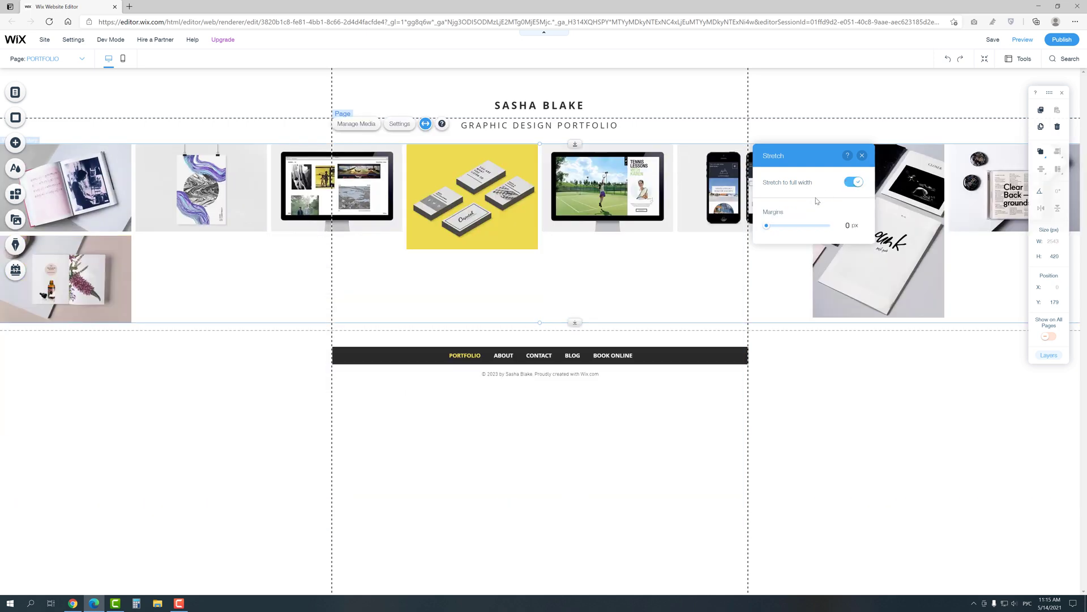
left_click_drag(766, 225, 815, 226)
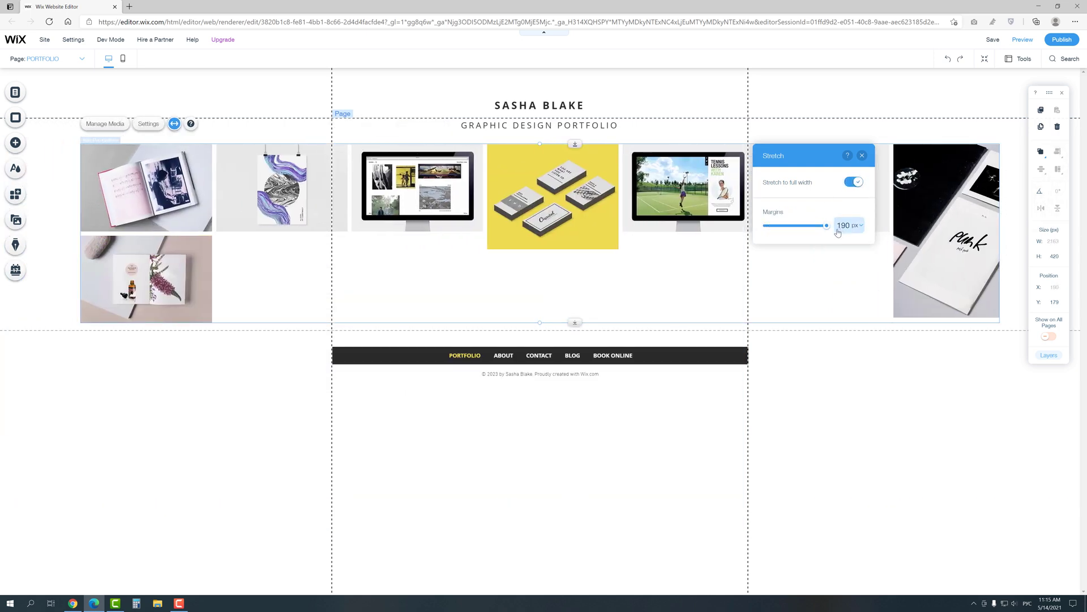
left_click(830, 227)
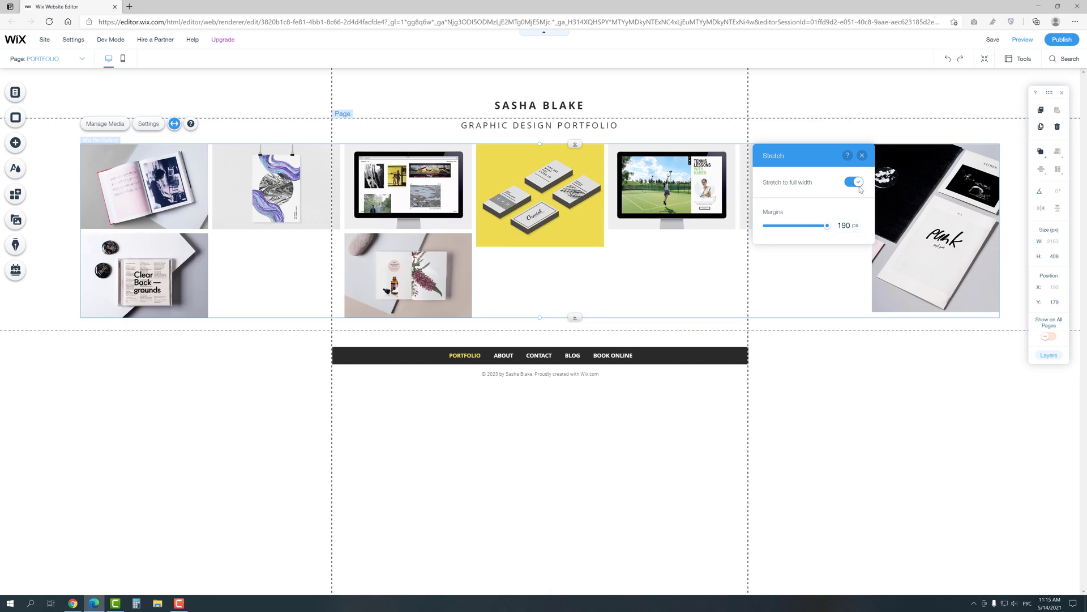
left_click(863, 156)
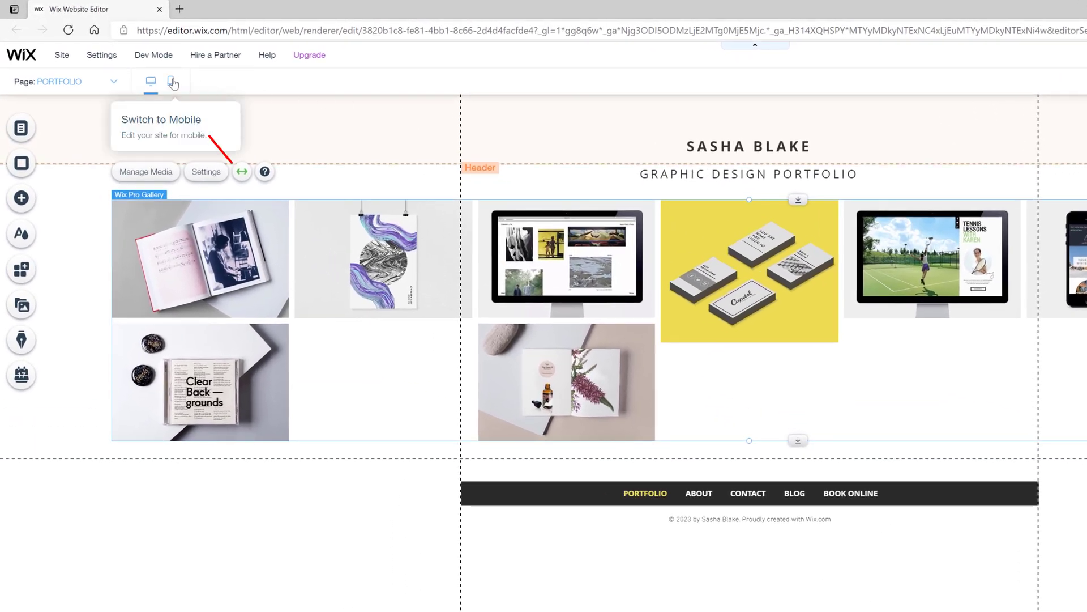
Step: Check the site's mobile version, return to the desktop version and save the changes
left_click(172, 83)
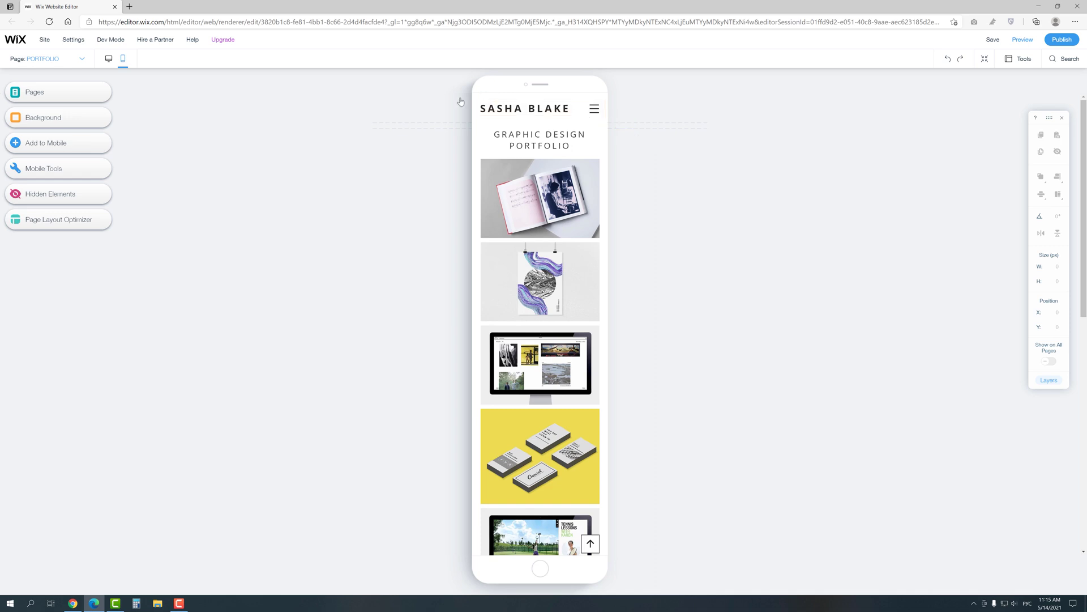
left_click(111, 59)
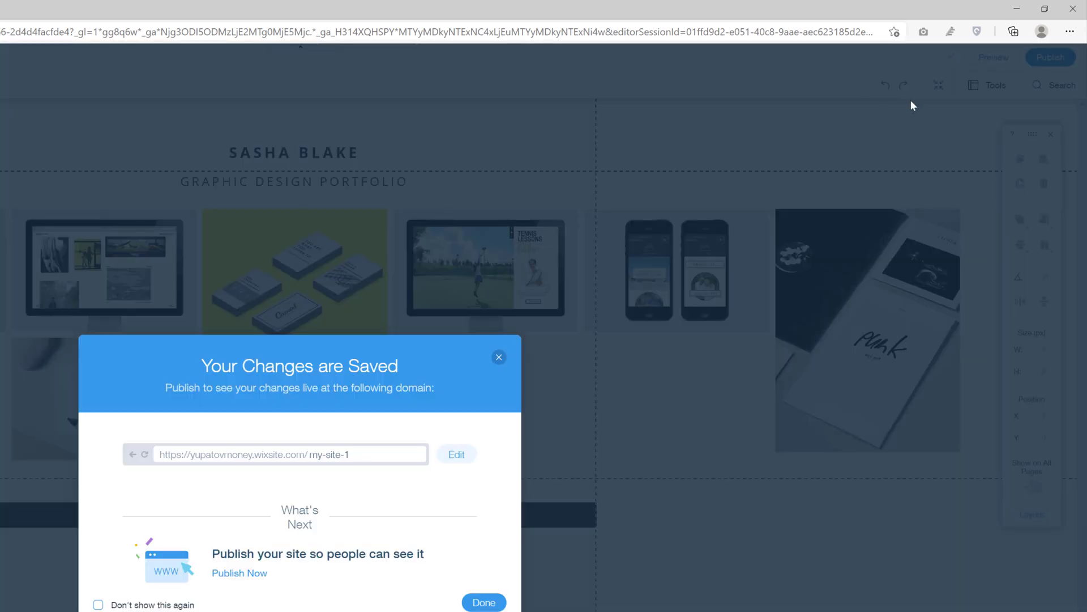
left_click(484, 602)
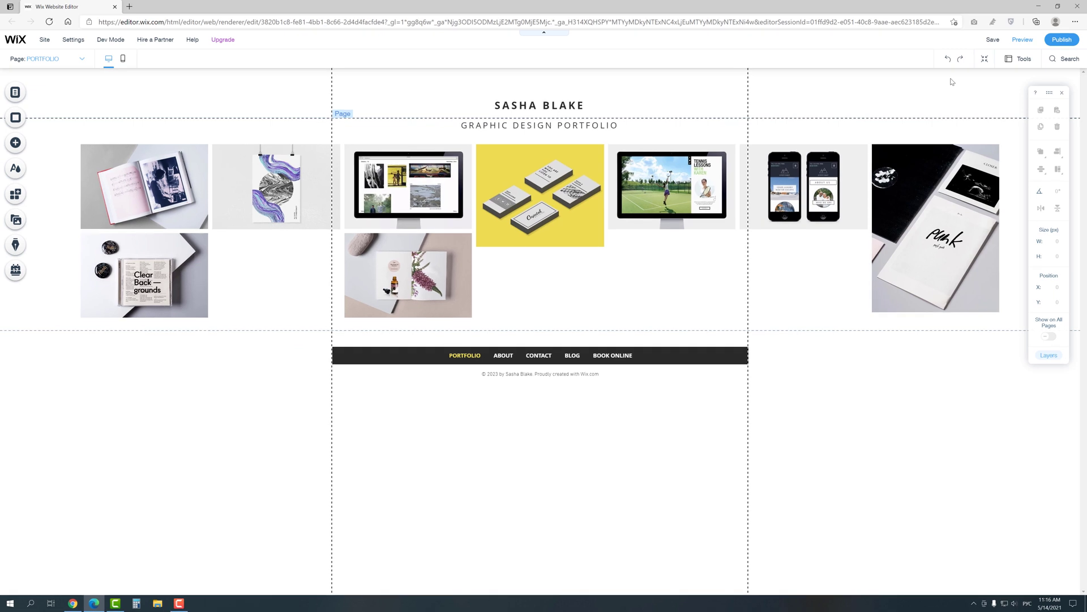
Step: Add the blank light Classic strip above the subtitle and reduce its height to about 117 px
left_click(624, 134)
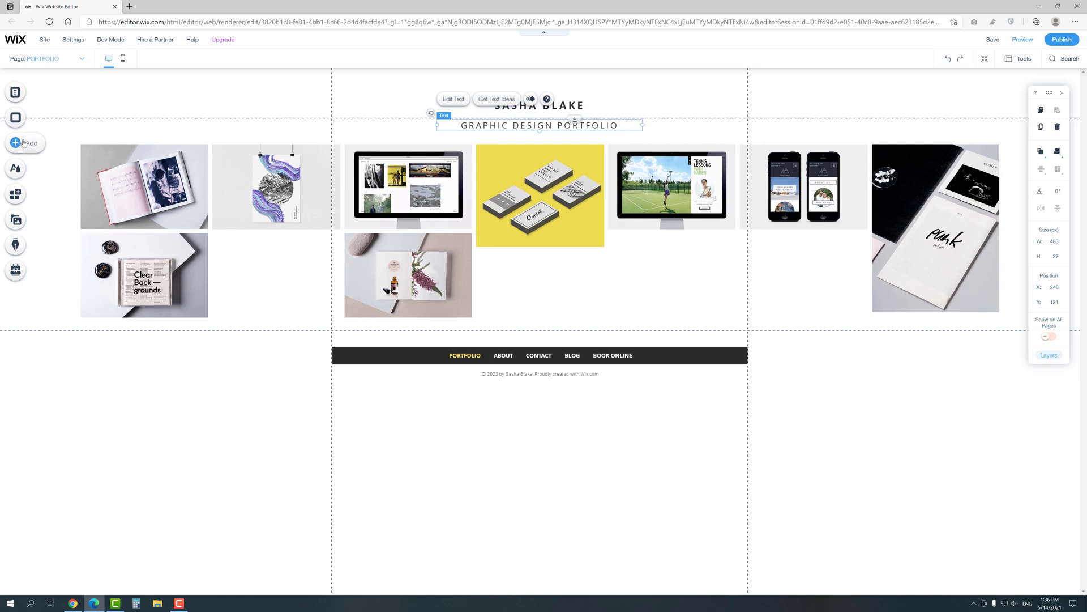
left_click(24, 142)
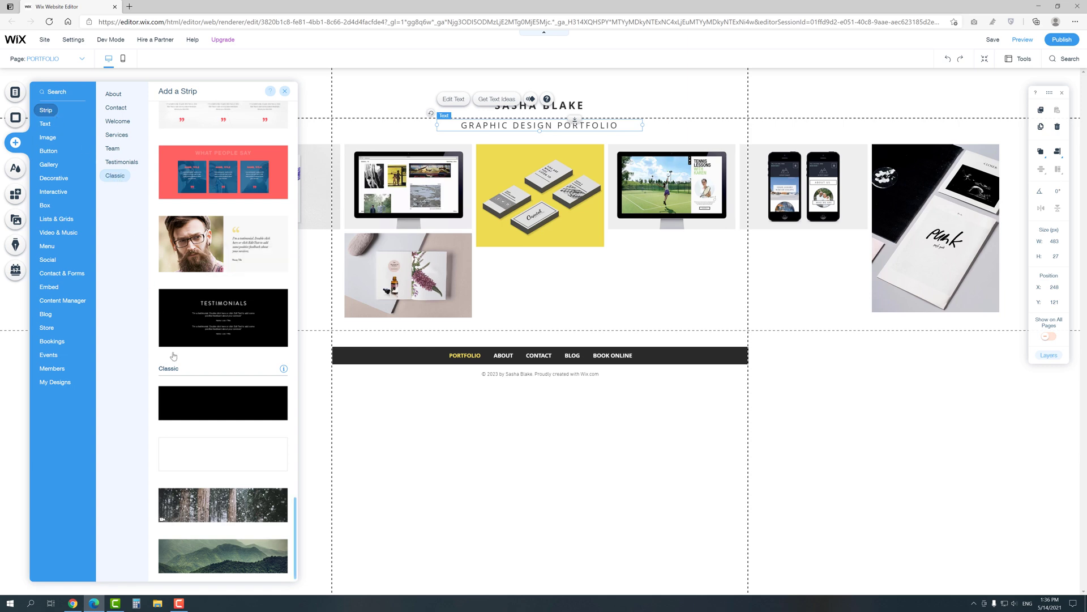
left_click_drag(202, 447, 444, 170)
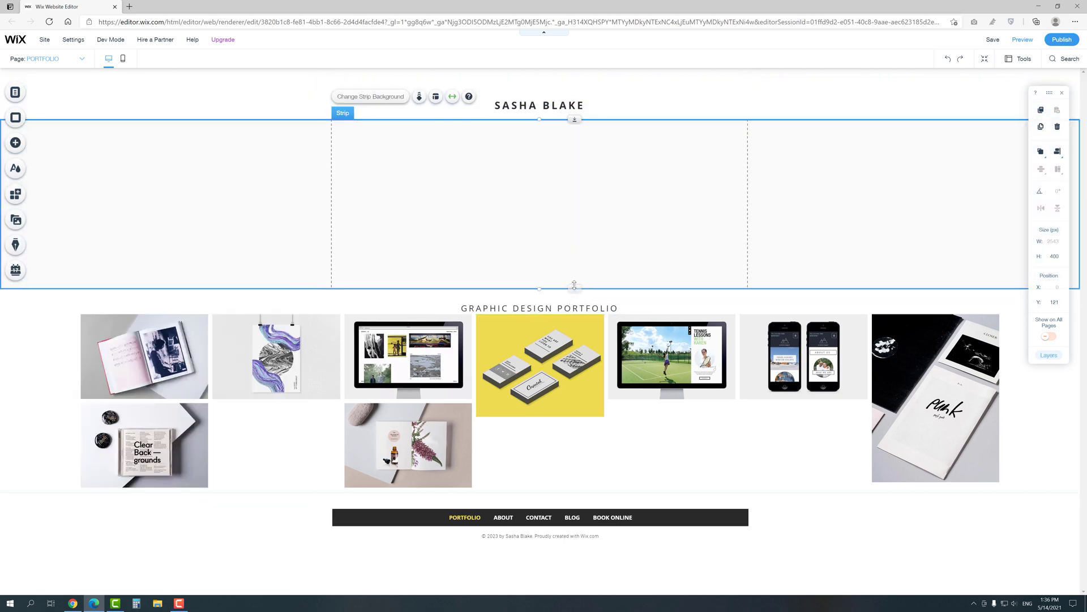
left_click_drag(574, 288, 585, 169)
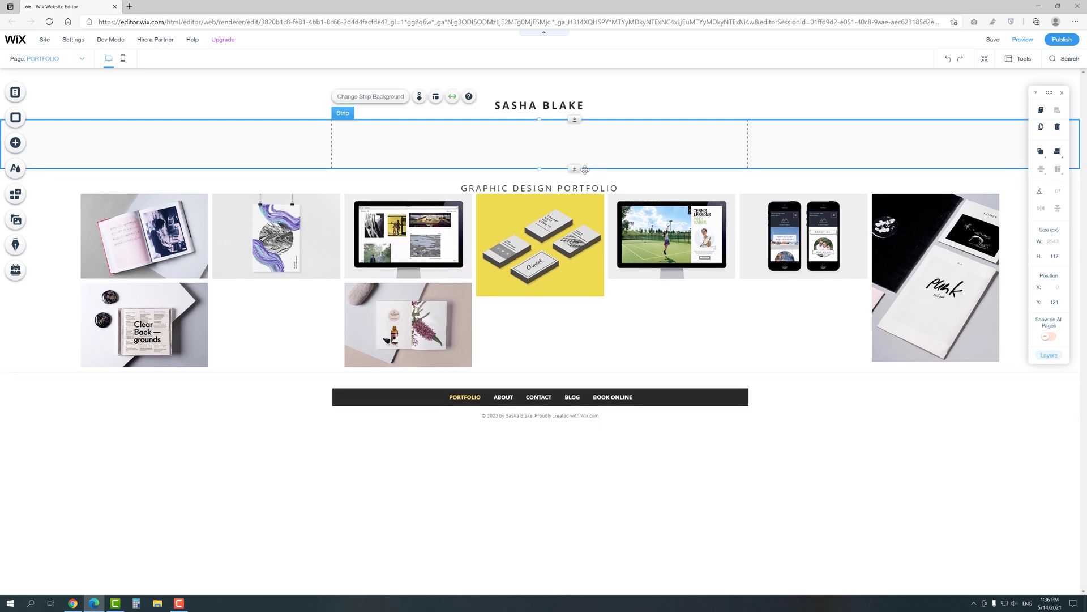
Step: Move the site title out of the header to beside the subtitle and shrink the header to about 5 px high
left_click(534, 105)
left_click_drag(534, 105, 704, 188)
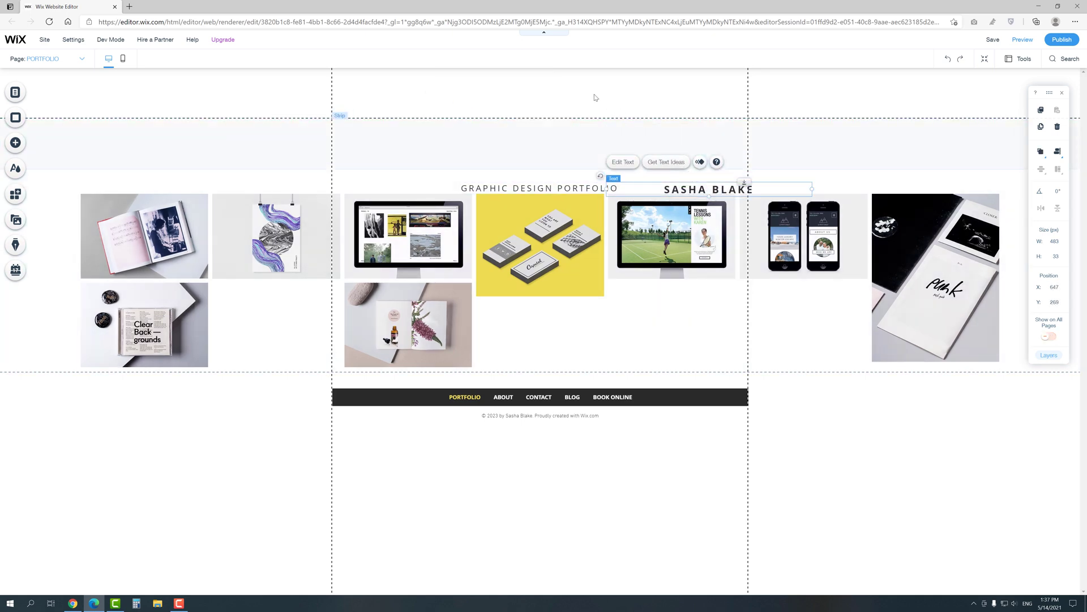
left_click(574, 117)
left_click_drag(573, 119, 580, 47)
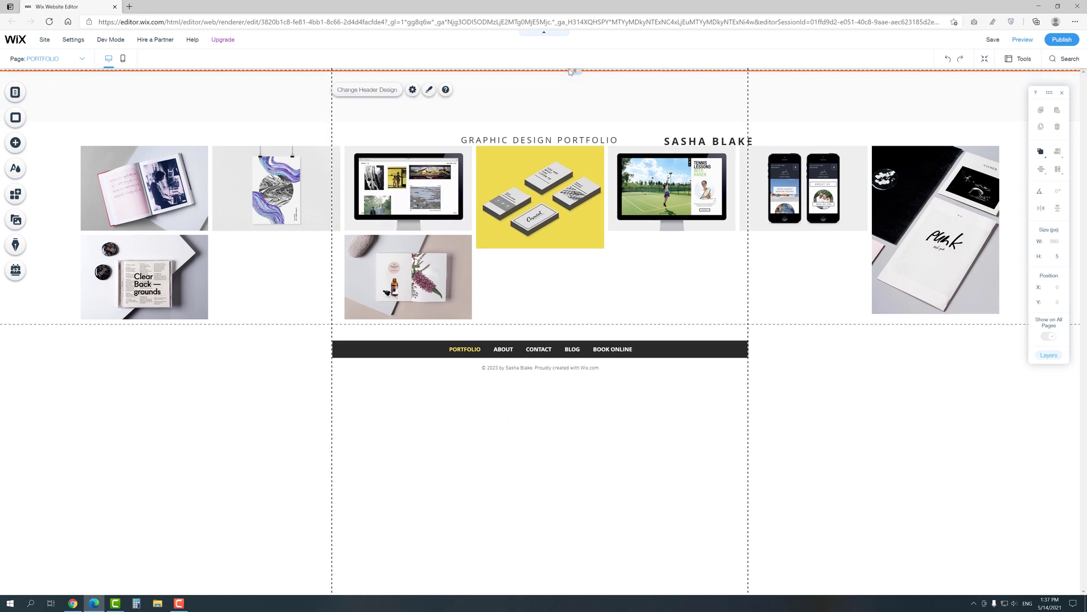
Step: Reduce the strip's height to about 105 px and inspect the strip's contents in the page layers
left_click(548, 103)
left_click_drag(548, 103, 574, 112)
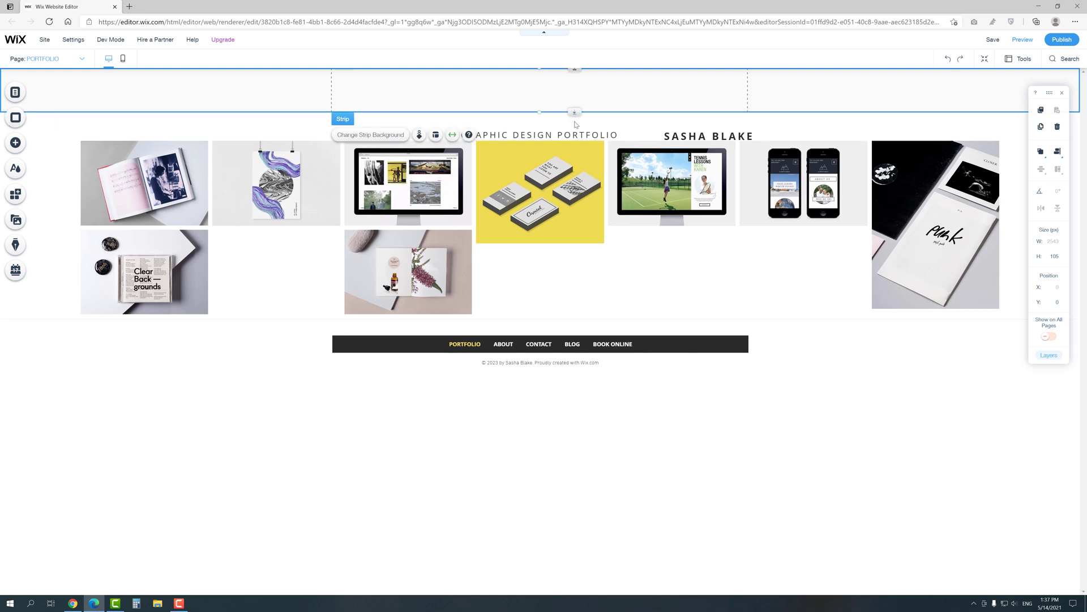
left_click(1042, 357)
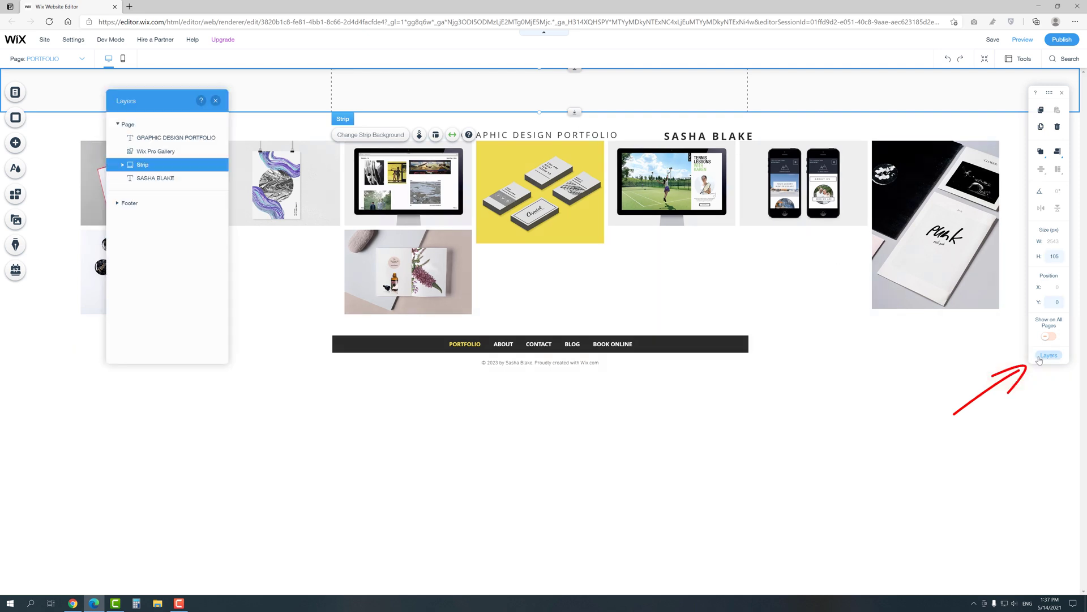
left_click(122, 165)
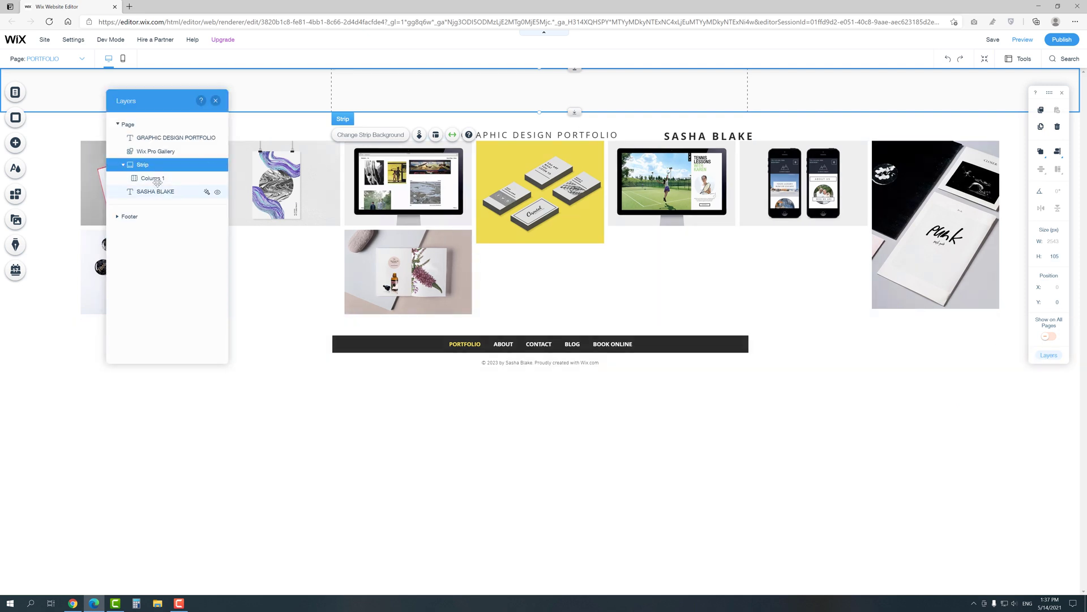
left_click(216, 101)
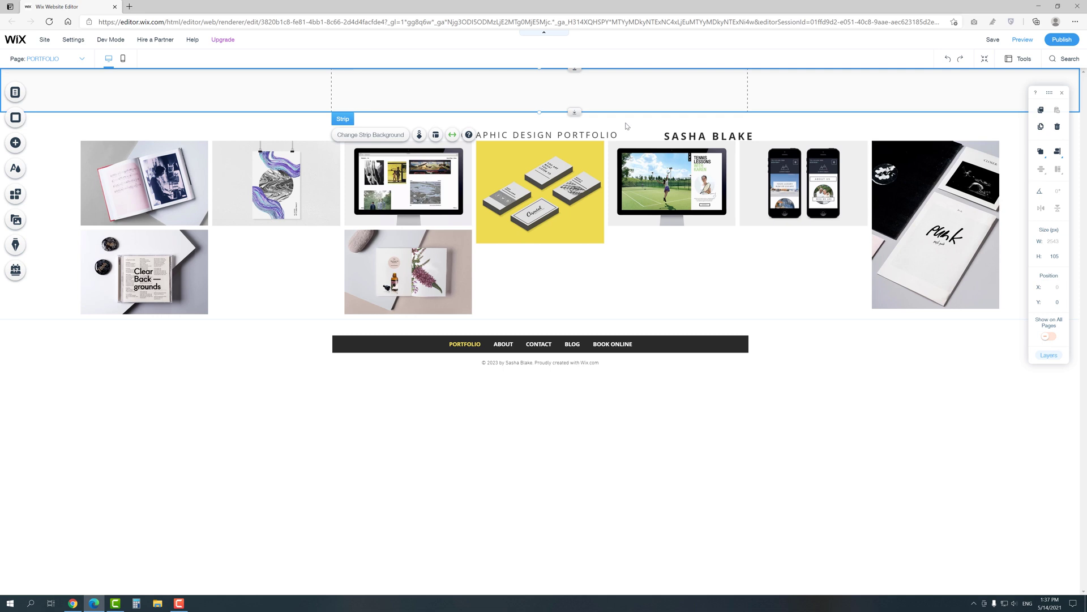
Step: Set the strip's background to the white theme color
left_click(374, 137)
left_click(219, 213)
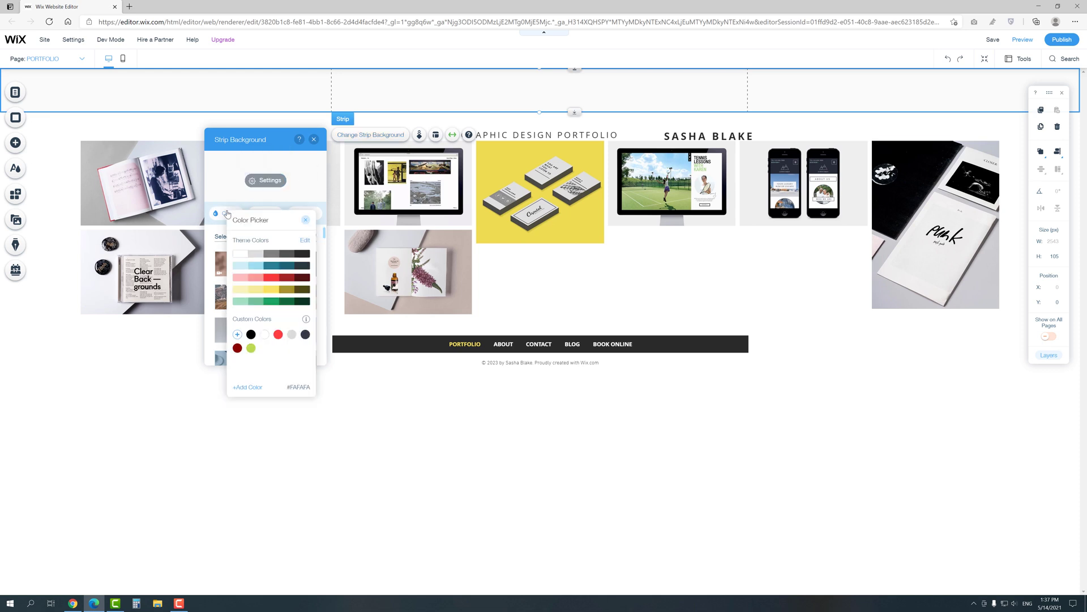
left_click(240, 254)
left_click(305, 220)
left_click(314, 140)
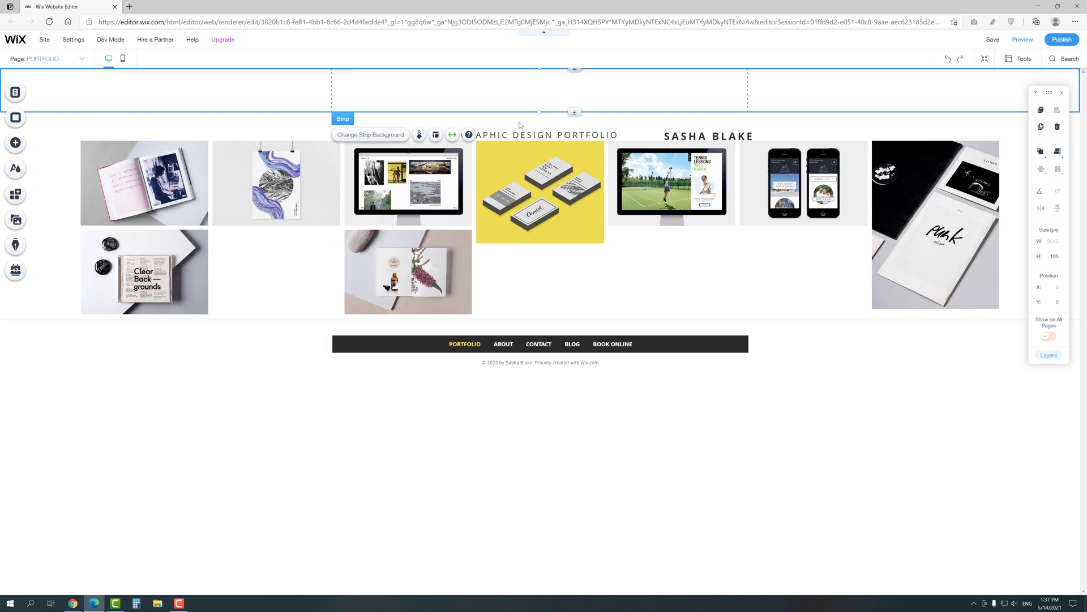
Step: Divide the strip into three columns by adding two columns
left_click(436, 135)
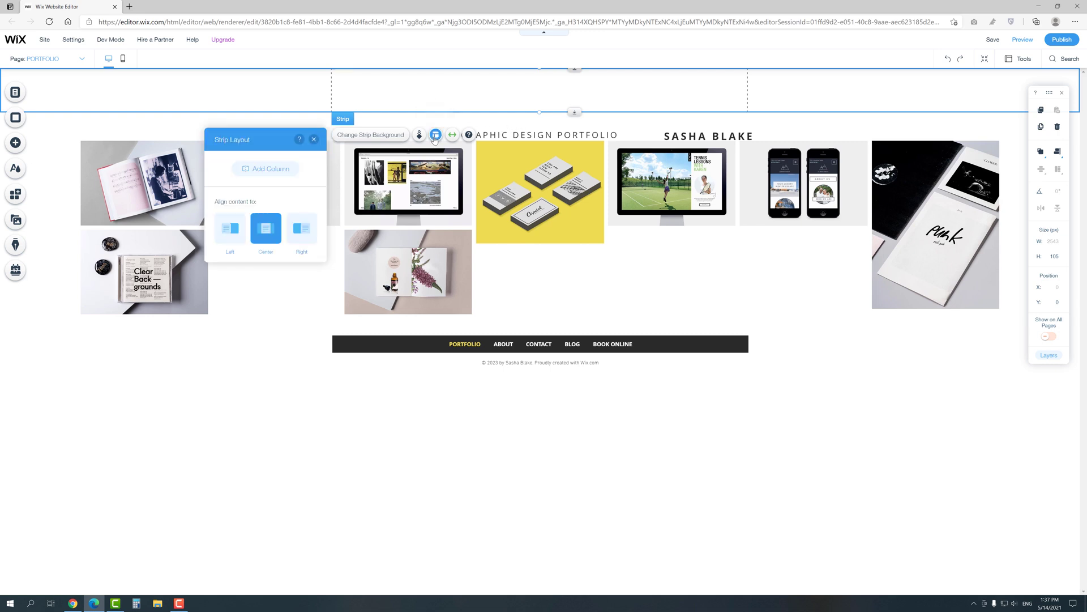
left_click(271, 169)
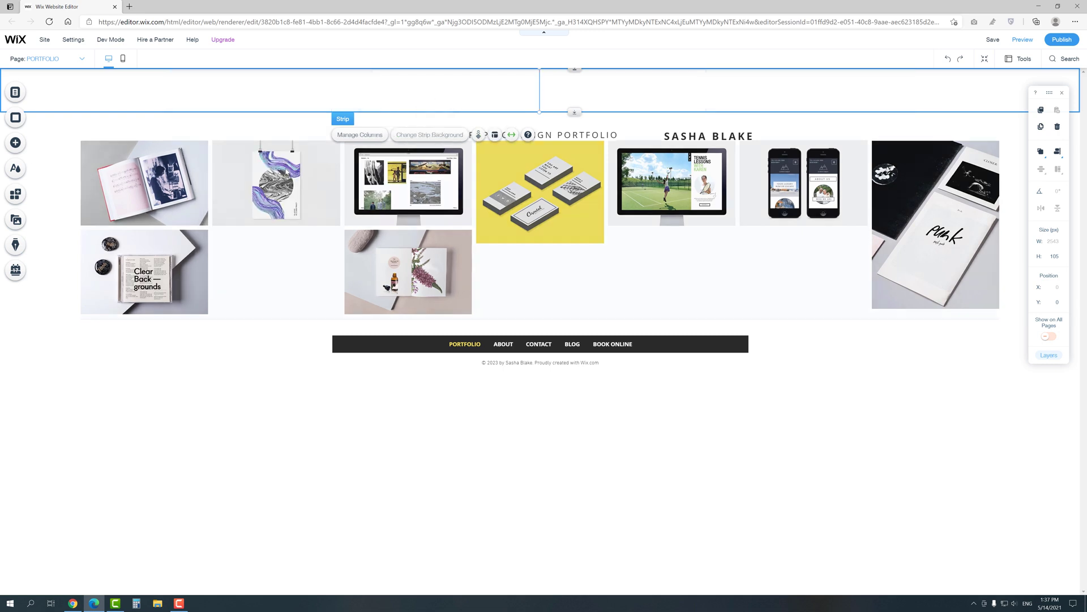
left_click(364, 135)
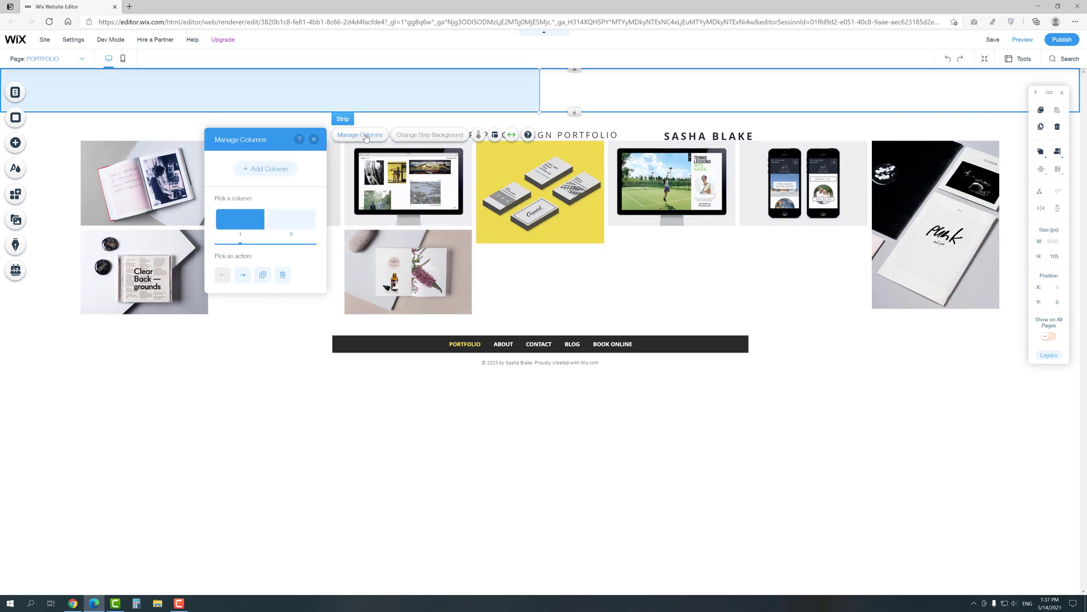
left_click(282, 170)
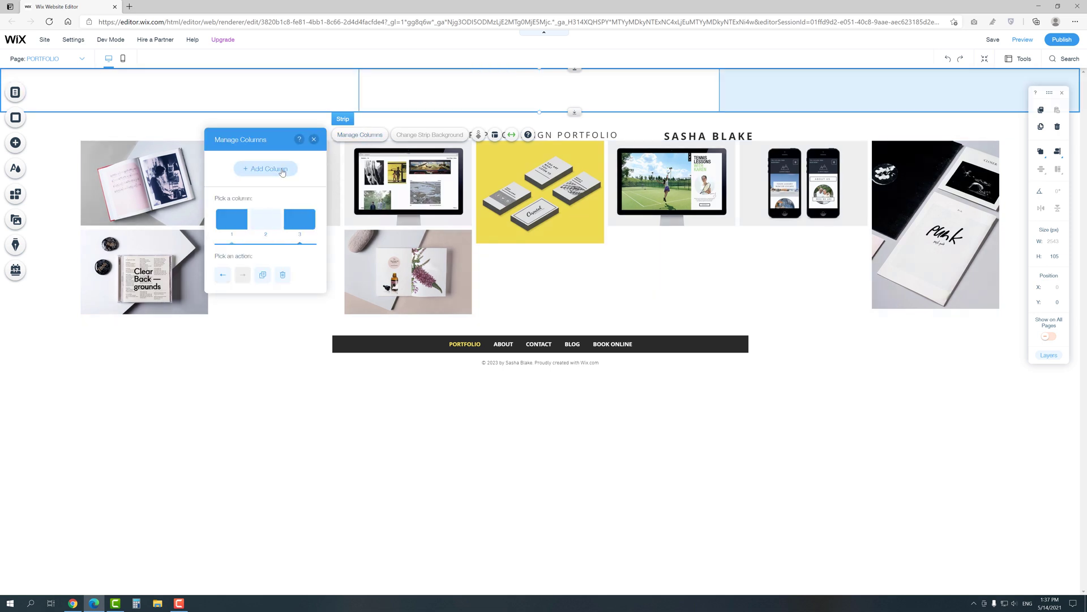
left_click(314, 139)
Step: Review the strip's layout options for column proportions, column spacing and padding
left_click(495, 136)
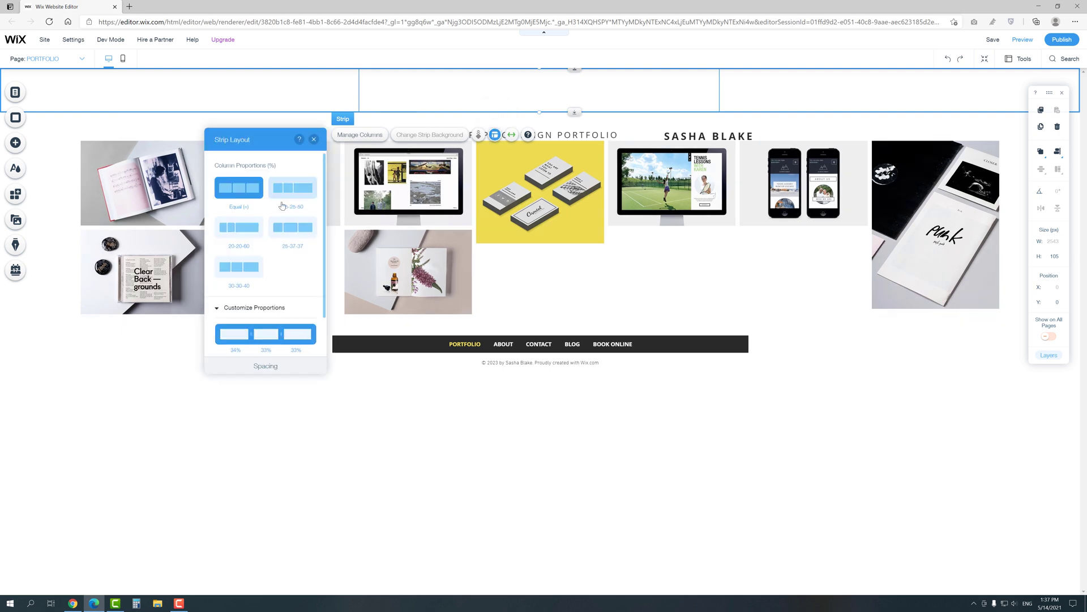
scroll(282, 206, "down", 3)
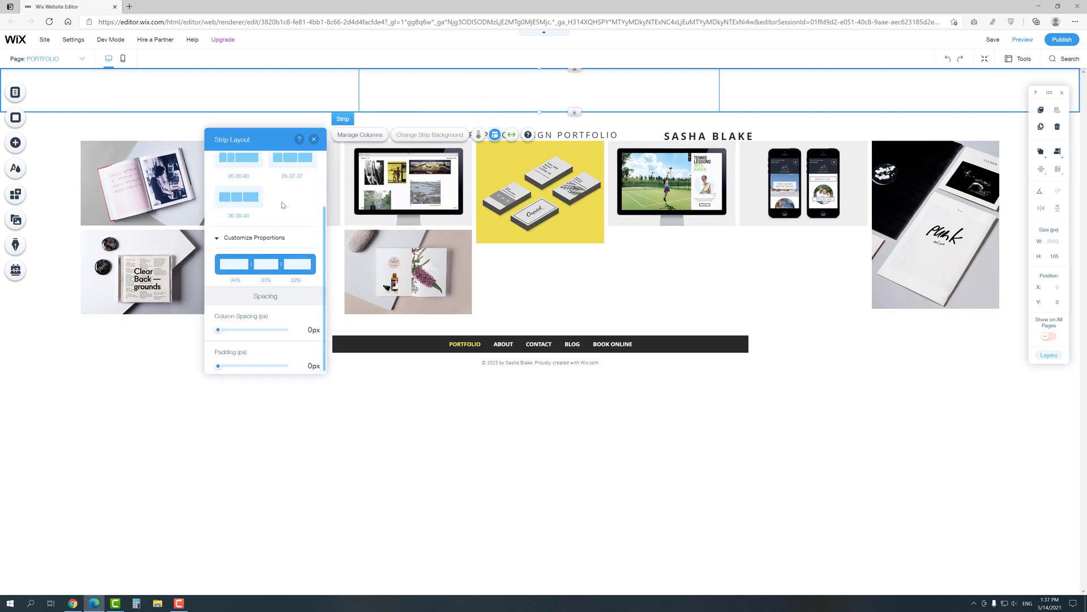
scroll(282, 205, "up", 3)
left_click(314, 139)
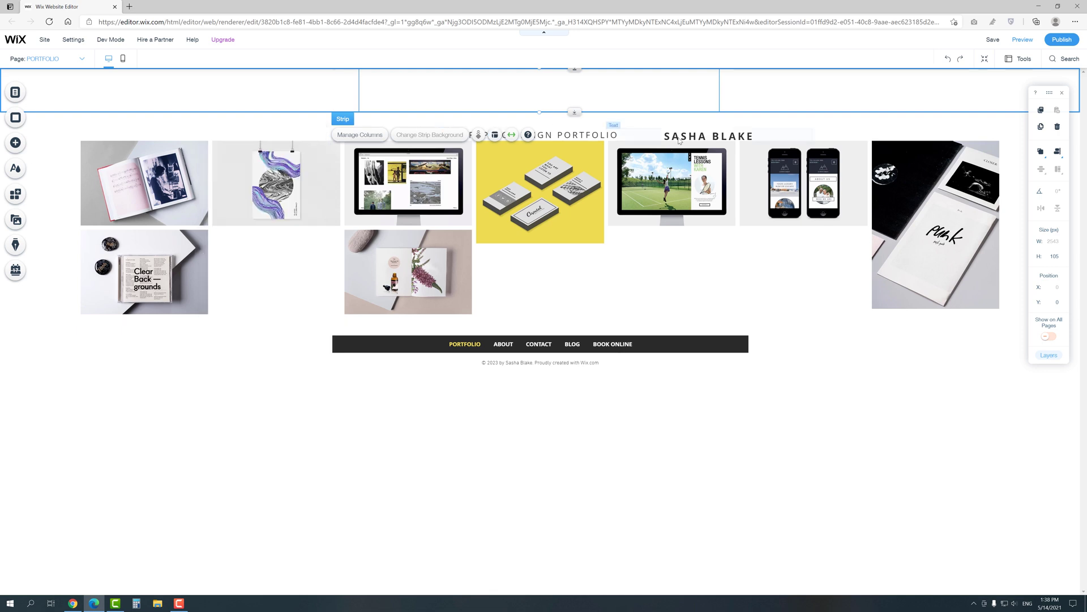
Step: Place the site title in the strip's middle column and the footer menu, narrowed to about 514 px, in its first column
left_click_drag(665, 135, 511, 91)
left_click(406, 340)
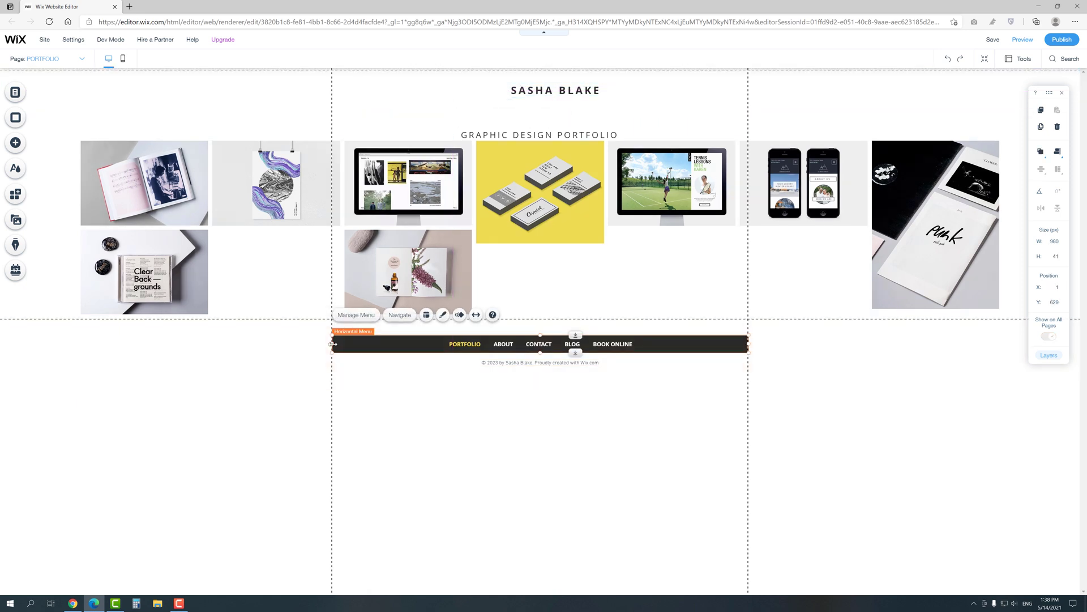
left_click_drag(332, 343, 529, 345)
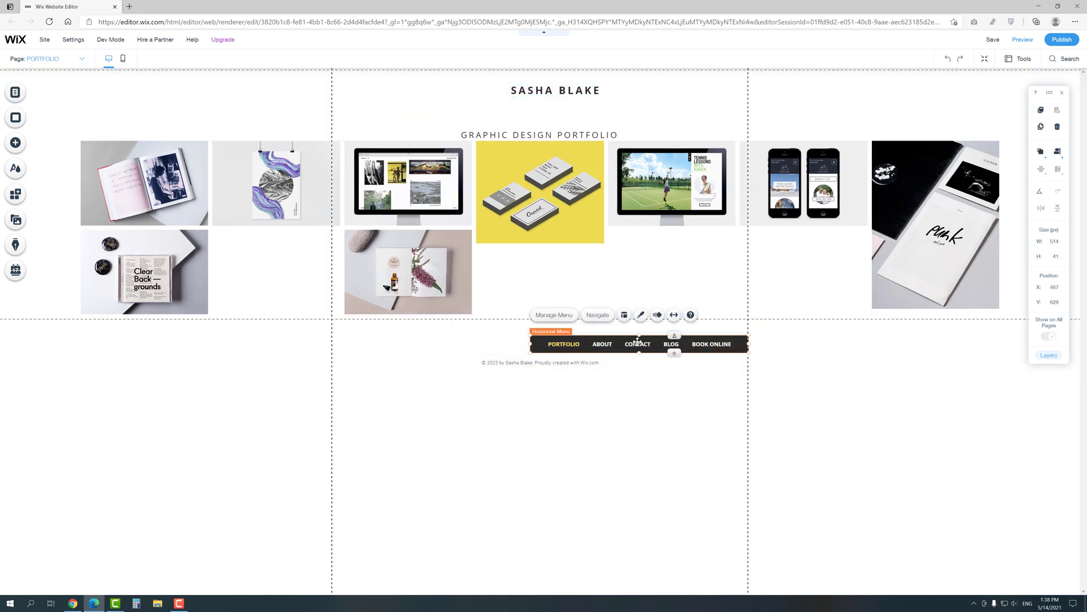
left_click_drag(639, 342, 179, 93)
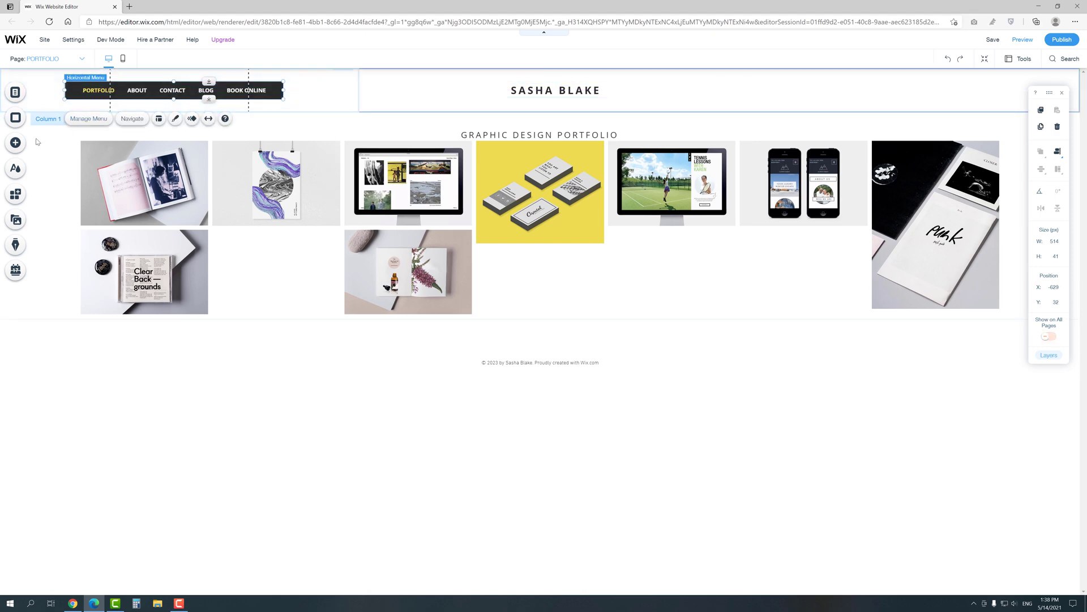
Step: Add the social bar with solid black round icons to the strip's third column
left_click(16, 143)
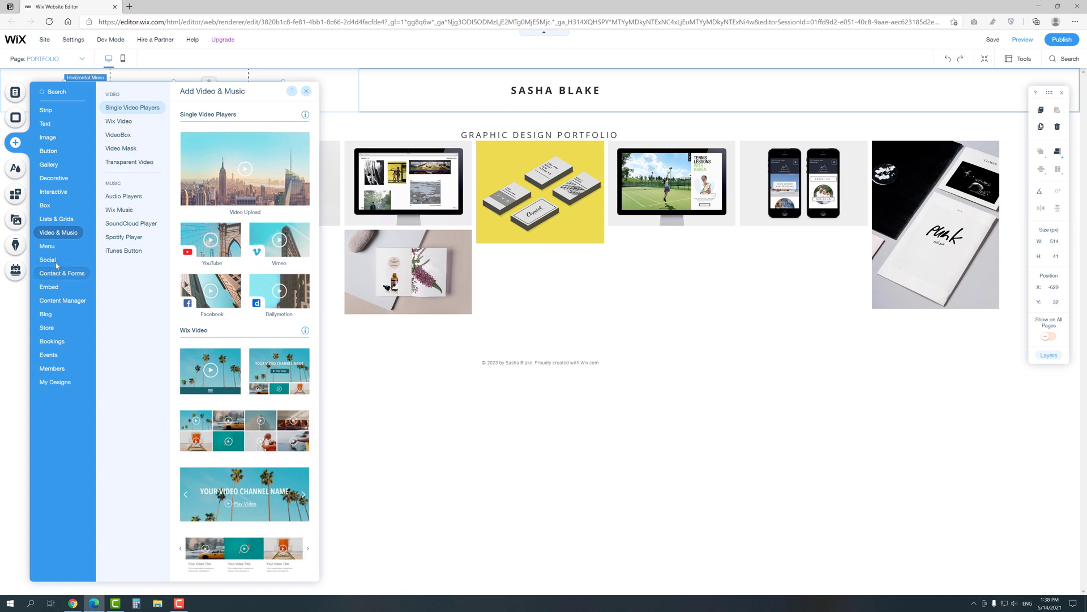
mouse_move(57, 265)
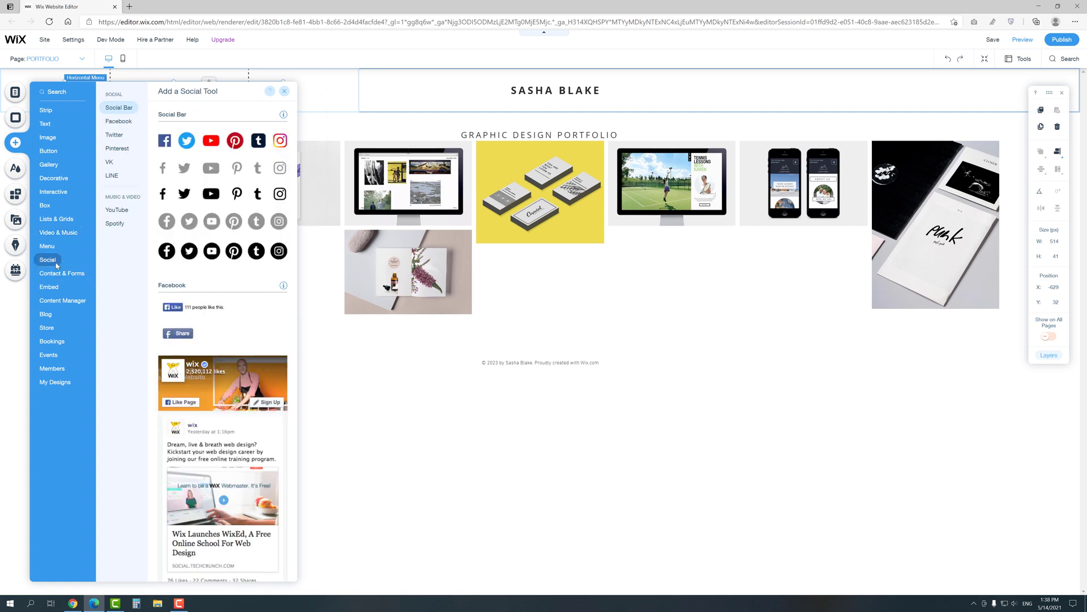
left_click(190, 251)
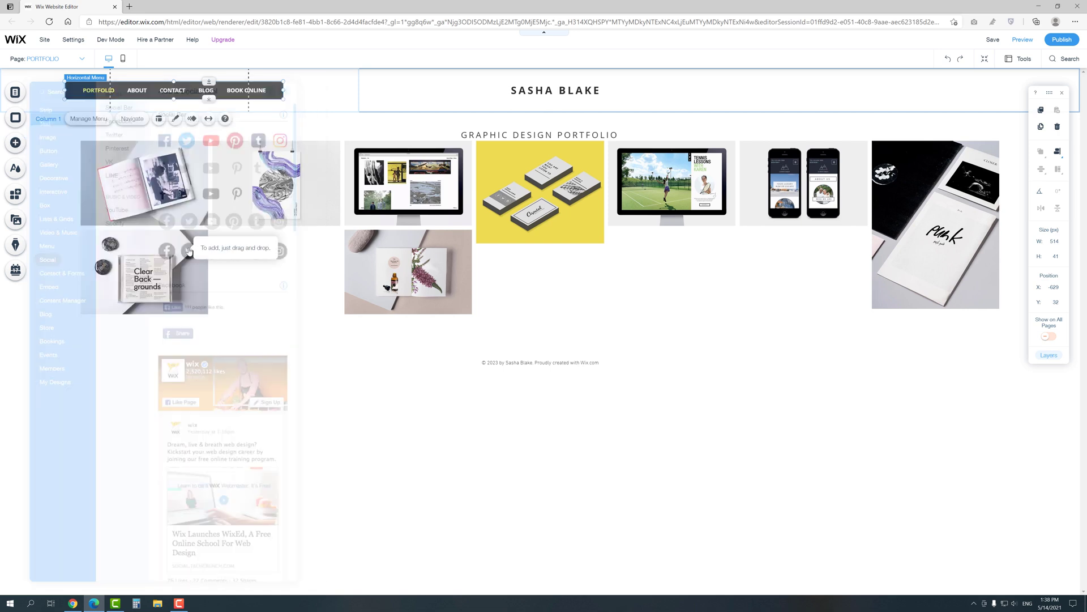
left_click_drag(189, 252, 897, 90)
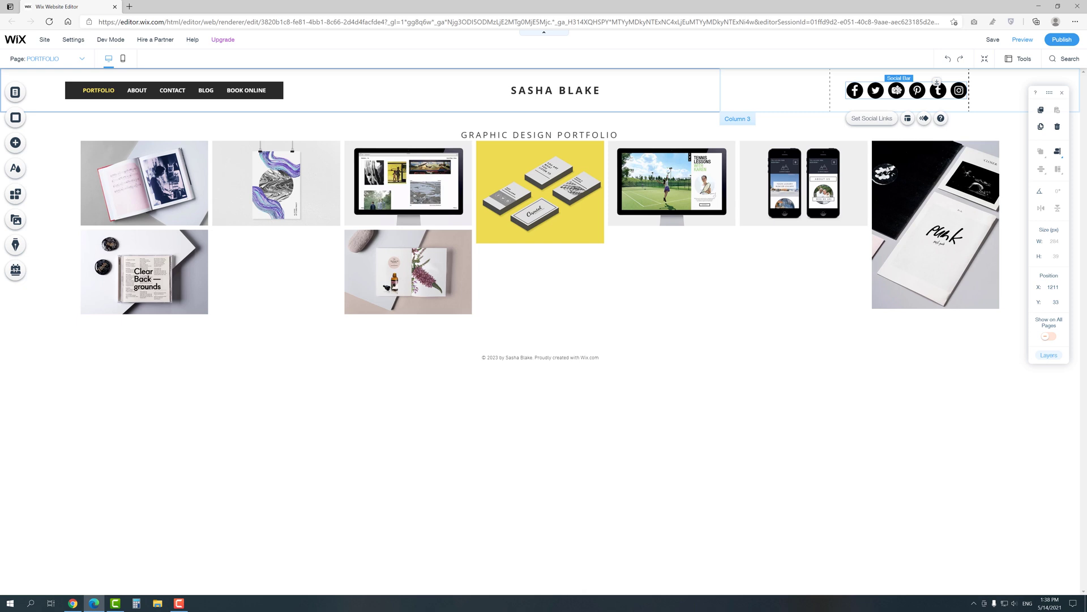
Step: Set the social bar's icon size to 35 px
left_click(906, 118)
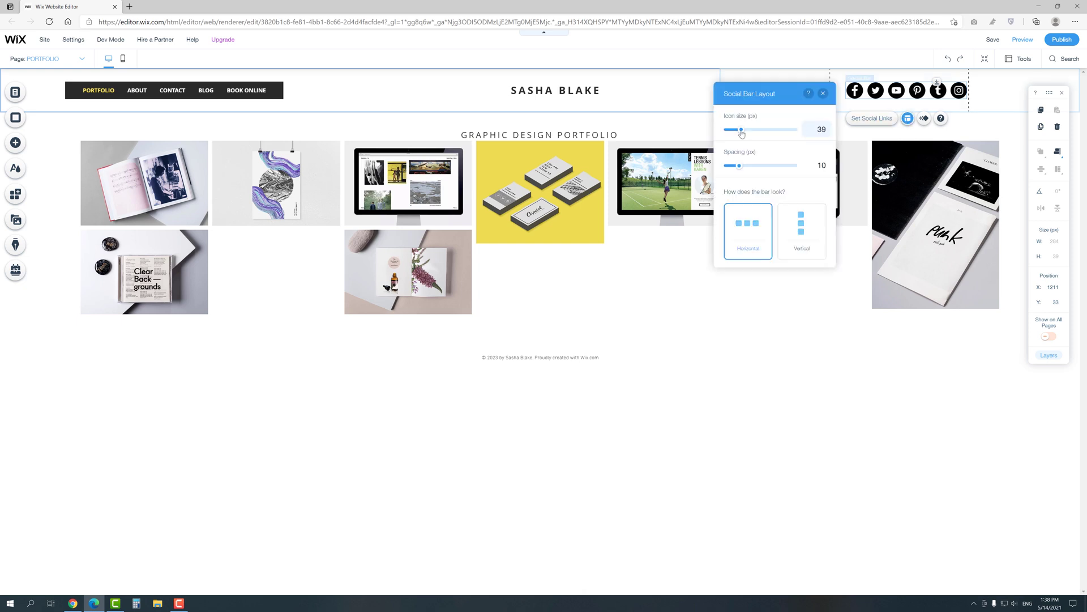
left_click_drag(741, 131, 739, 133)
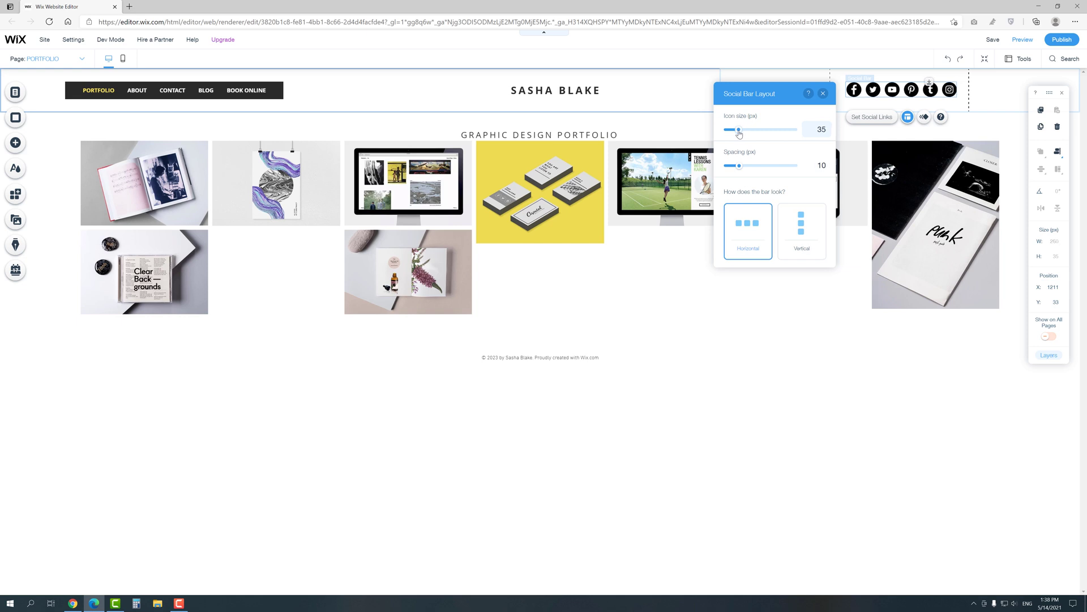
left_click(823, 93)
Step: Examine the link settings of the Instagram and Tumblr icons in the social bar
left_click(871, 117)
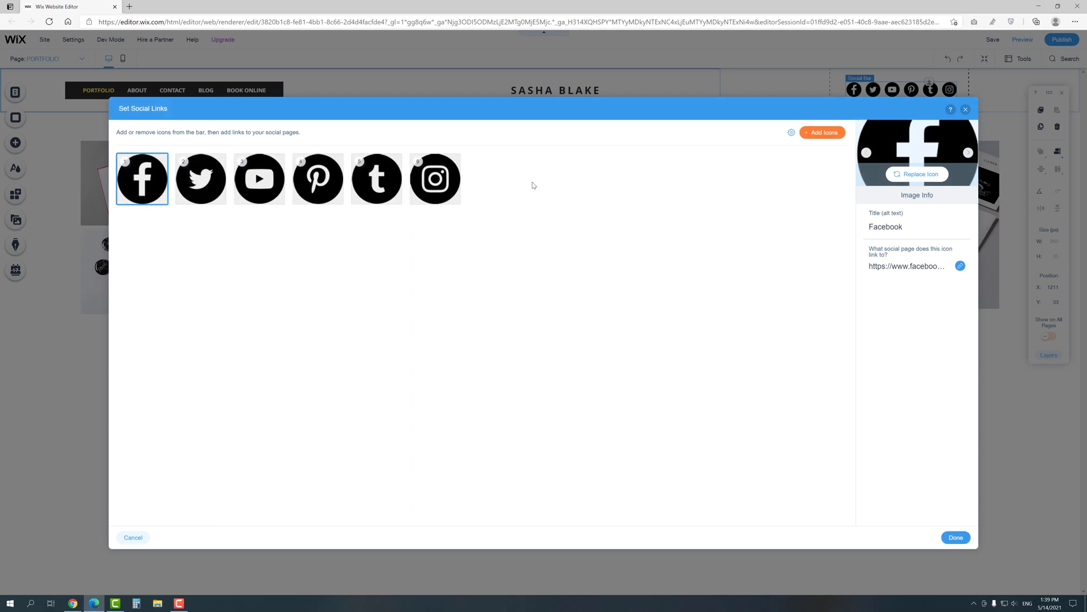
left_click(436, 182)
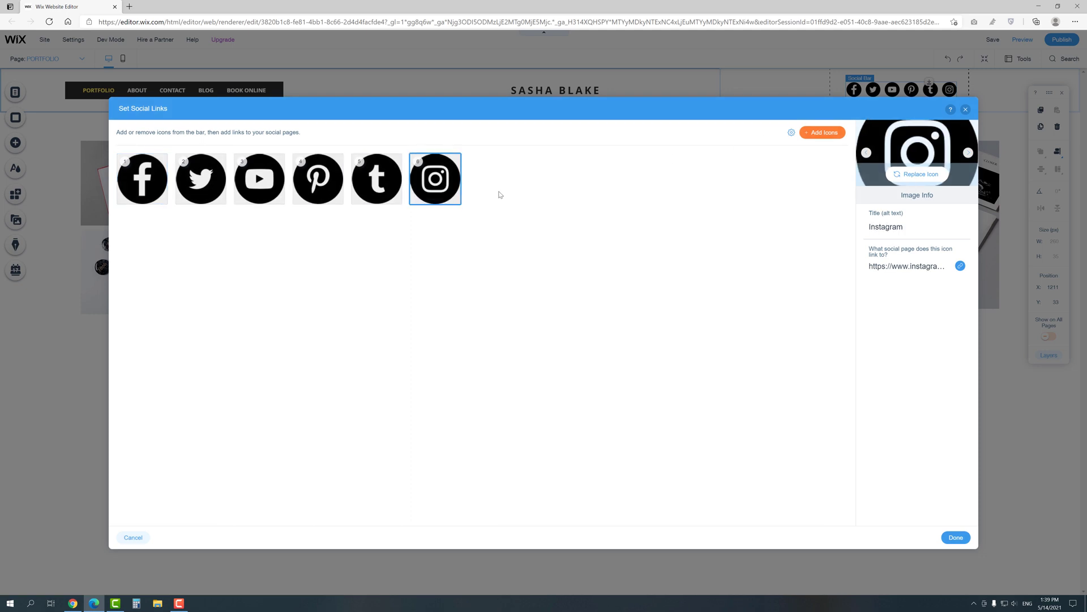
left_click(885, 266)
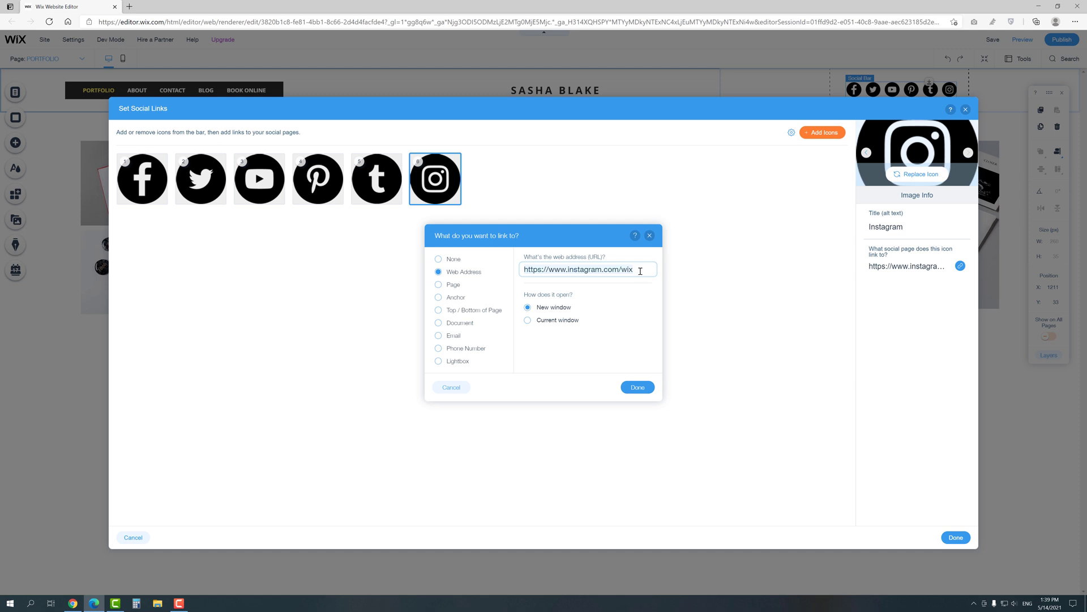
left_click(649, 235)
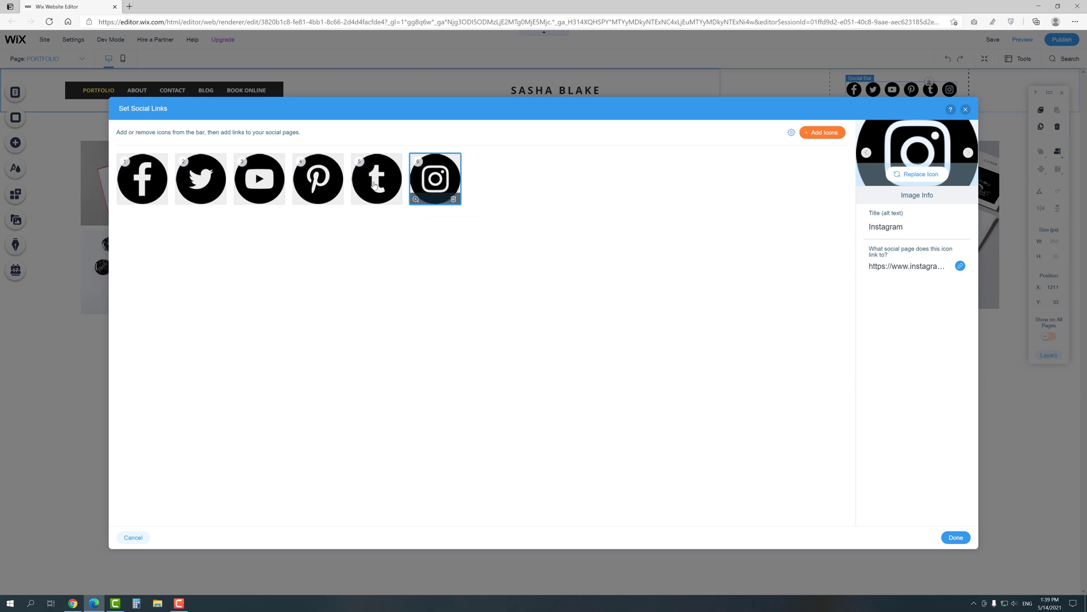
left_click(377, 178)
left_click(959, 266)
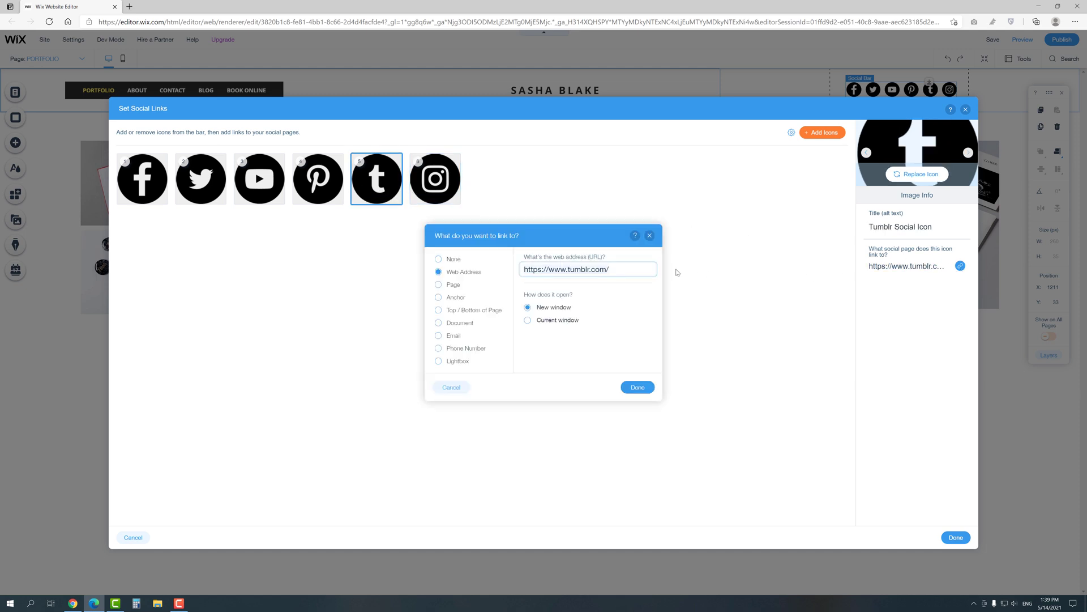
left_click(650, 235)
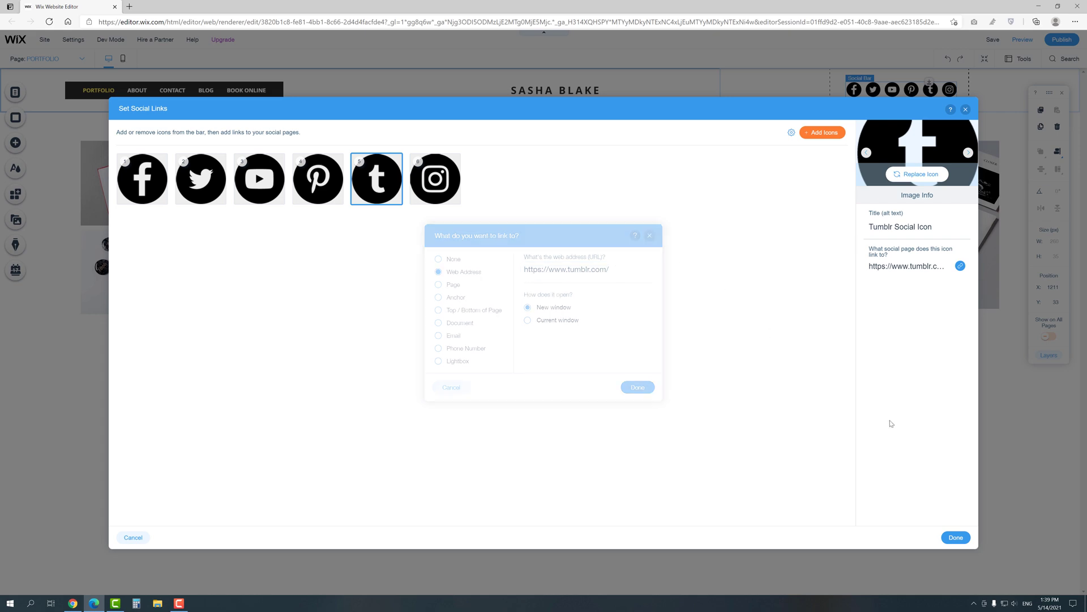
left_click(957, 538)
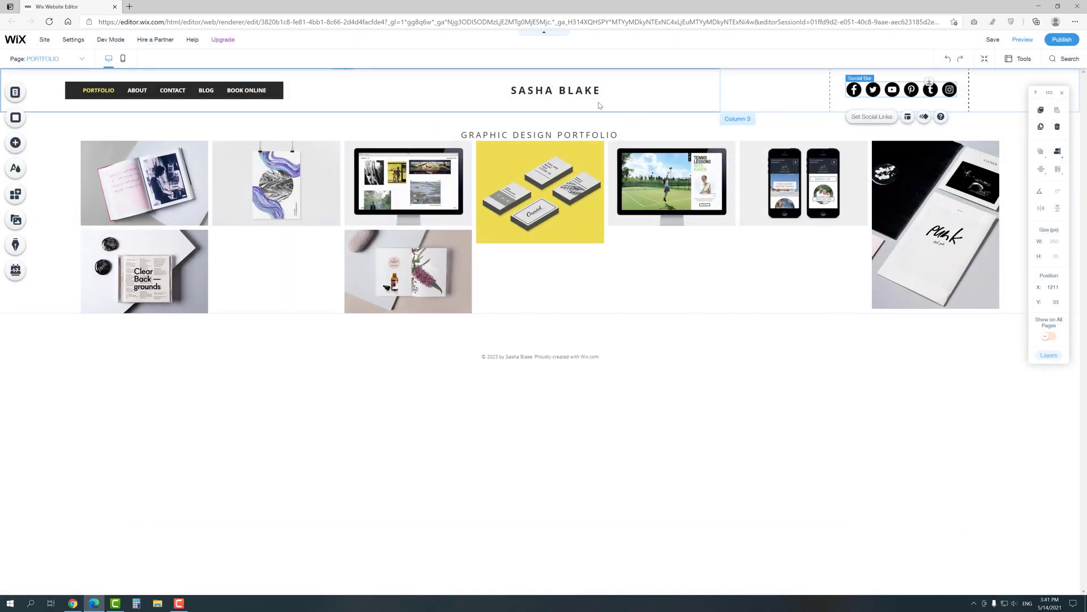
Step: Replace the site title in the strip's middle column with "The Best Shot" and enlarge its text
left_click(583, 92)
double_click(584, 91)
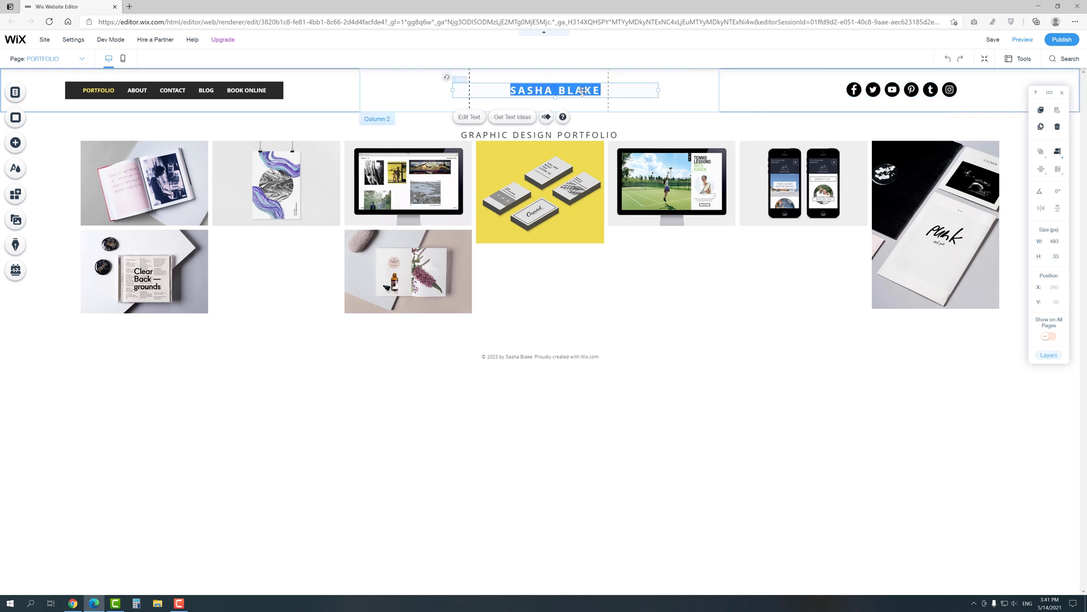
type("The Best Shot")
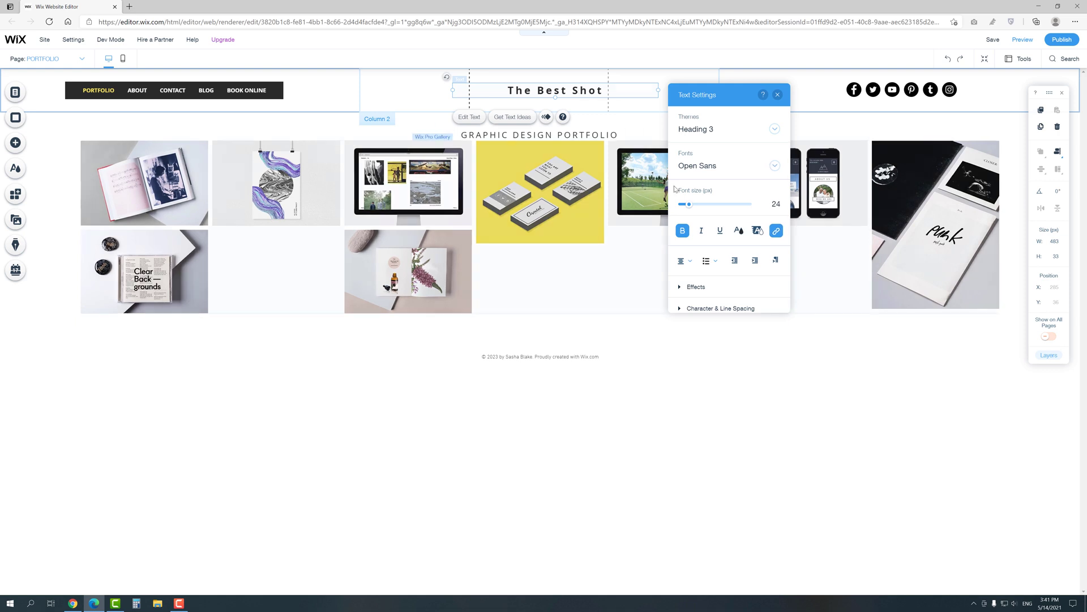
left_click_drag(689, 204, 692, 205)
triple_click(564, 90)
left_click(778, 95)
left_click(620, 119)
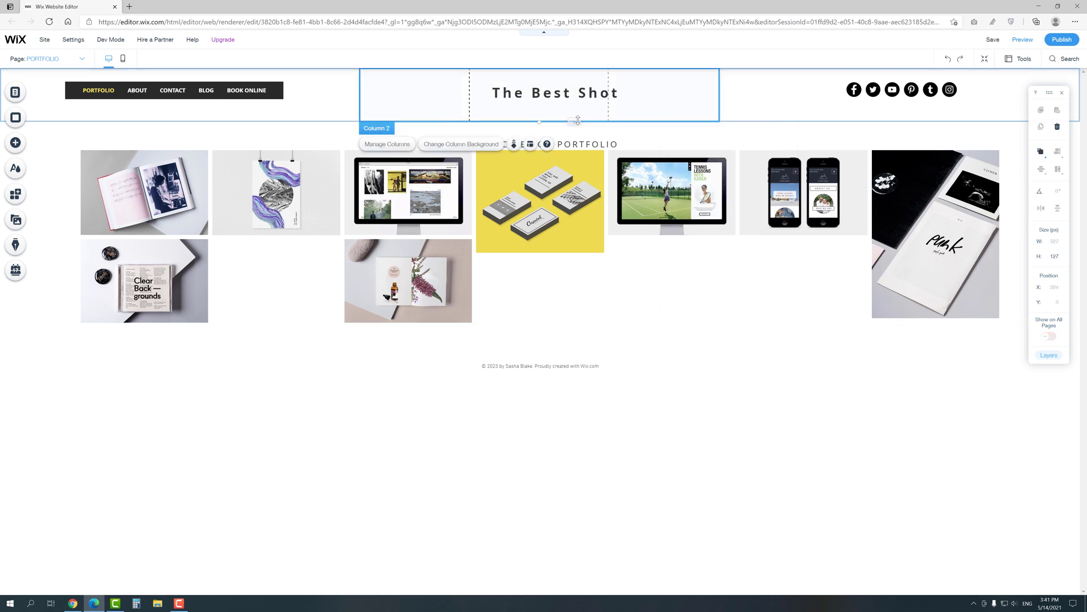
Step: Reduce the strip's middle column to about 109 px high and delete the title text from it
left_click_drag(578, 121, 579, 114)
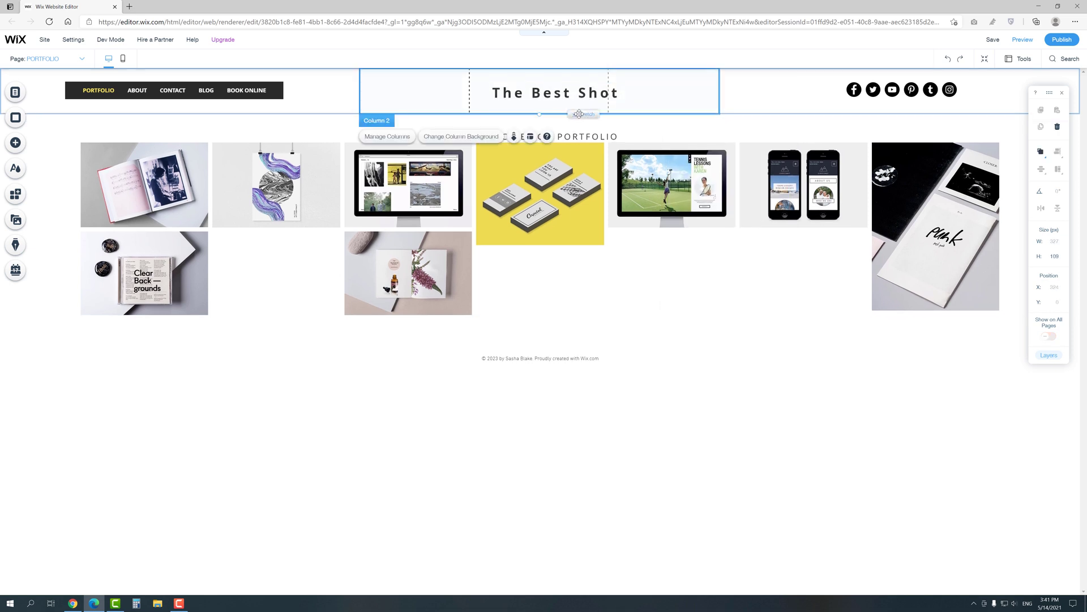
left_click(562, 94)
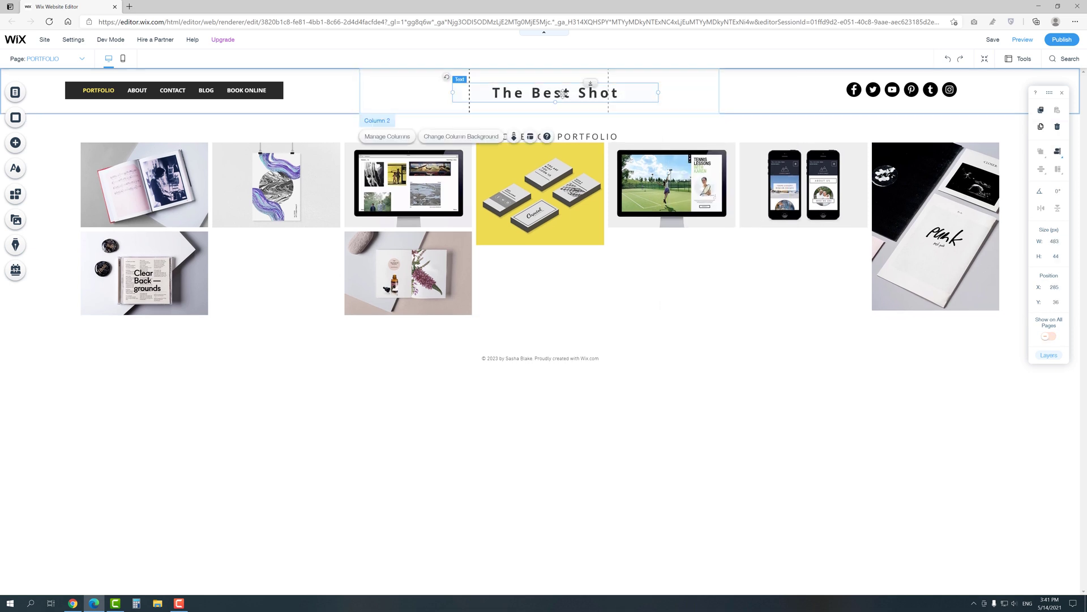
right_click(562, 94)
left_click(588, 262)
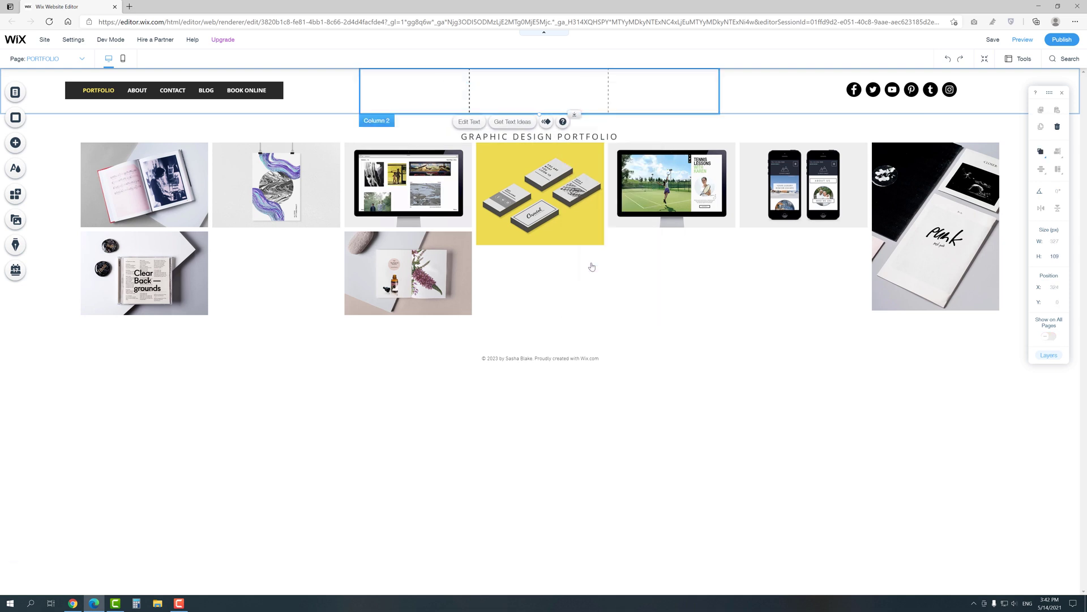
Step: Add the uploaded logo "the best shot.png" and fit it centred in the strip's middle column at about 309 × 99 px
left_click(11, 143)
left_click(49, 138)
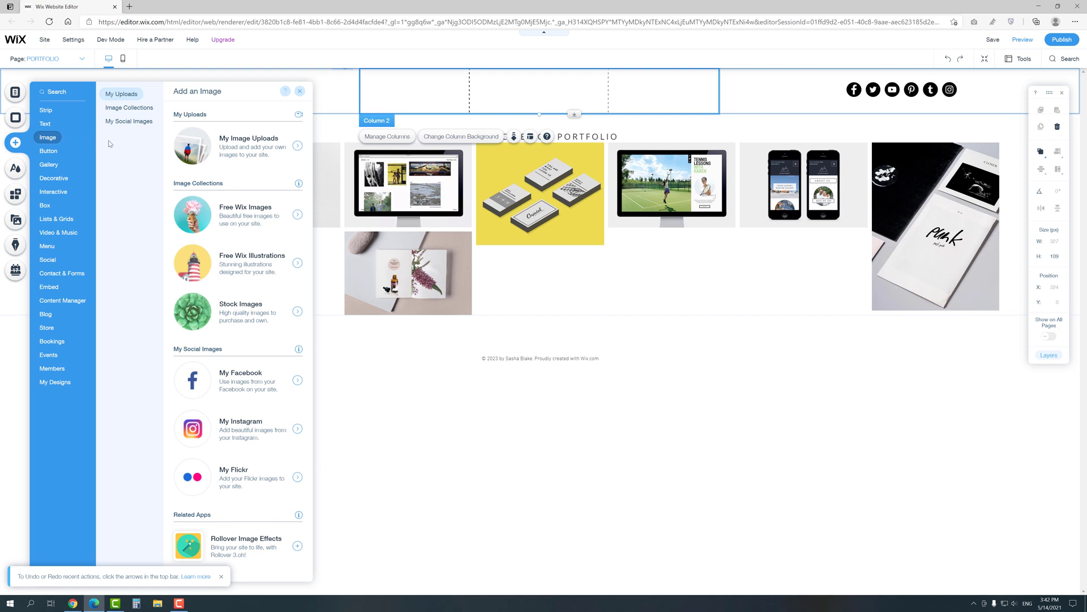
left_click(248, 151)
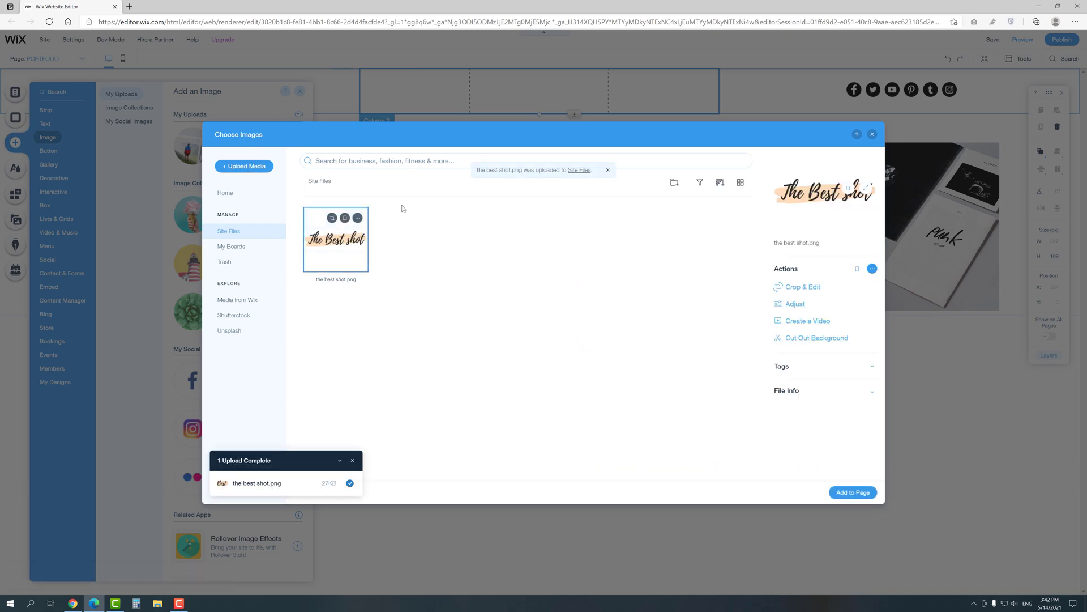
left_click(856, 492)
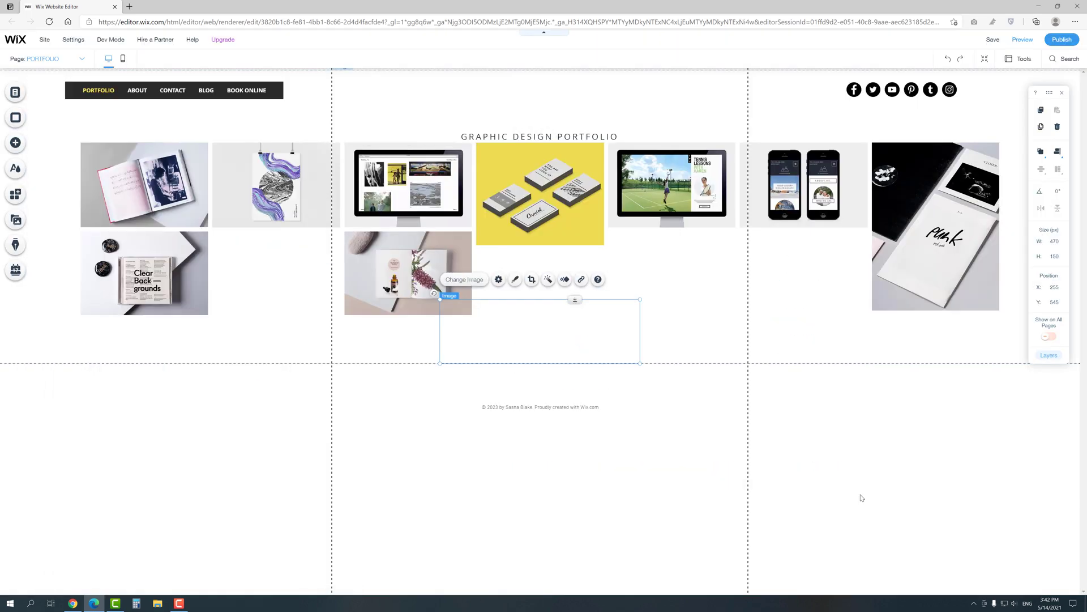
left_click_drag(640, 363, 563, 93)
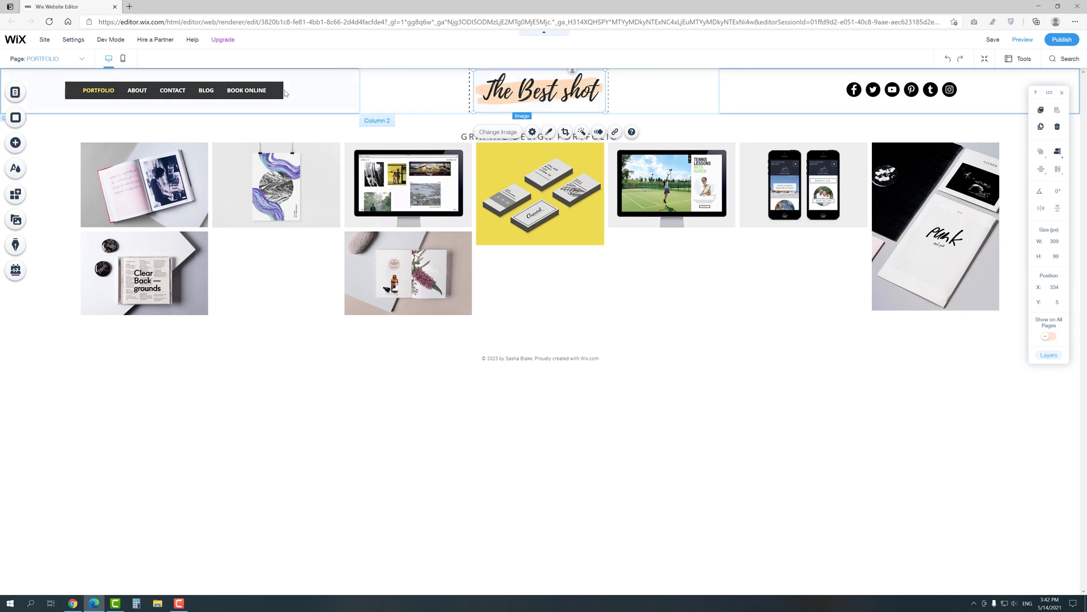
Step: Apply the first themed horizontal design, plain text without a background bar, to the menu in the first column
left_click(261, 93)
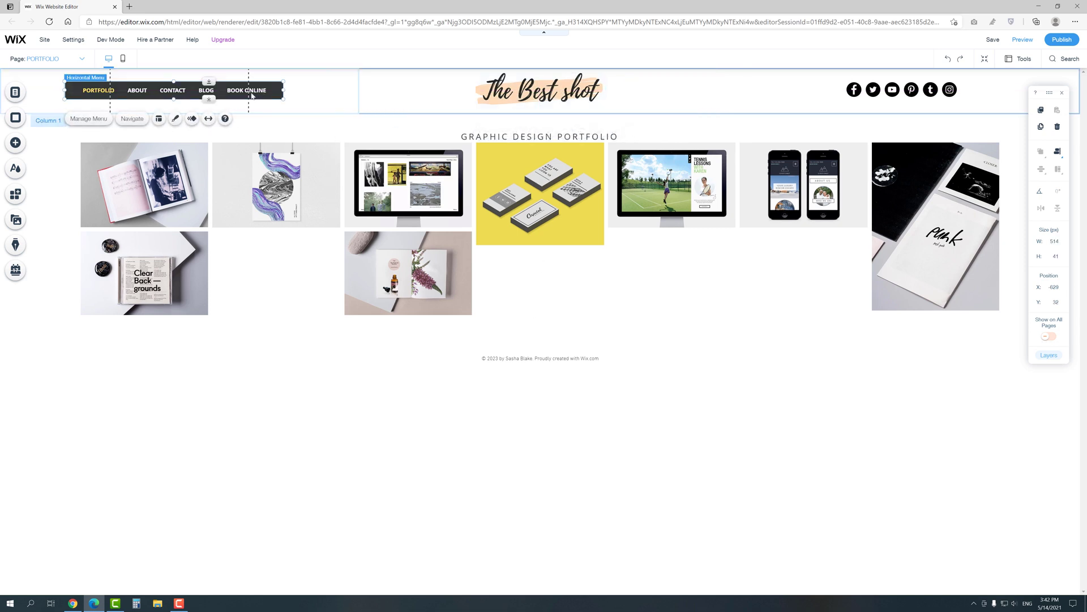
left_click(176, 119)
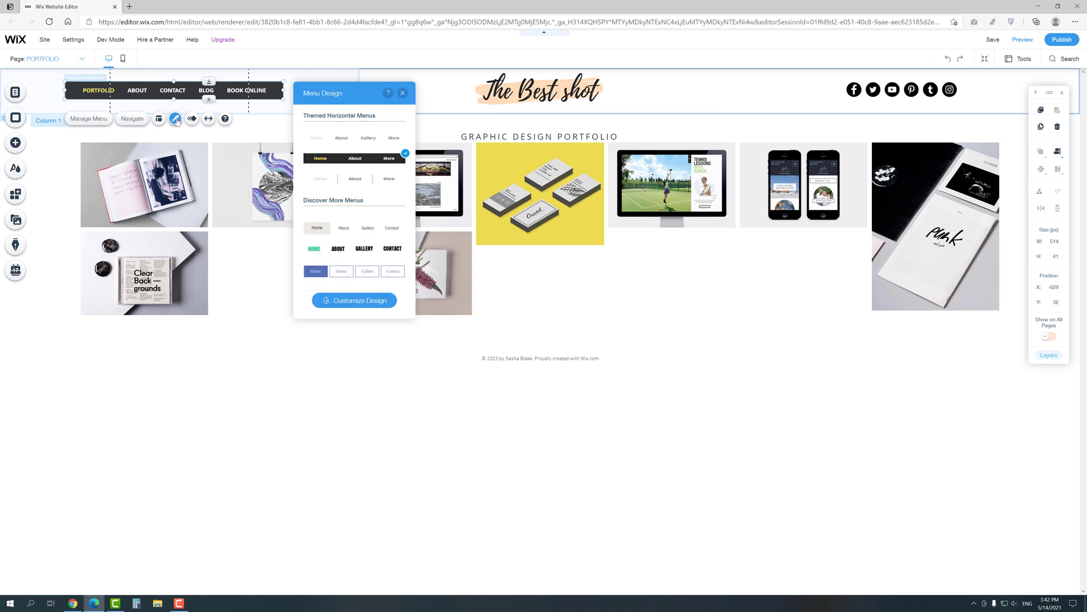
left_click(368, 144)
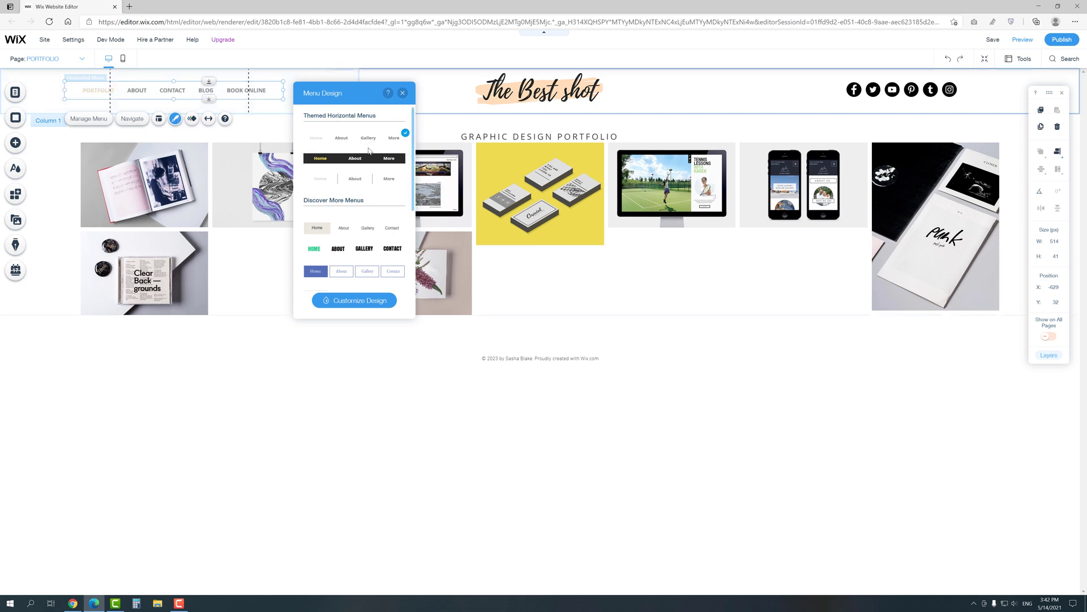
Step: Customize the menu's regular text with the Poppins Semi Bold font at 15 px
left_click(368, 301)
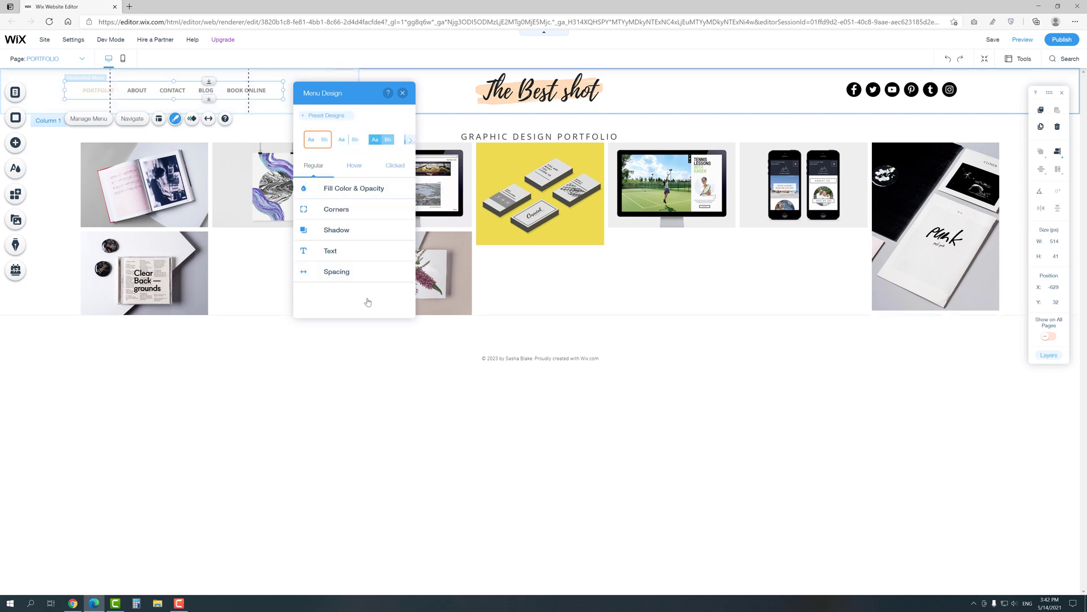
left_click(346, 254)
left_click(351, 282)
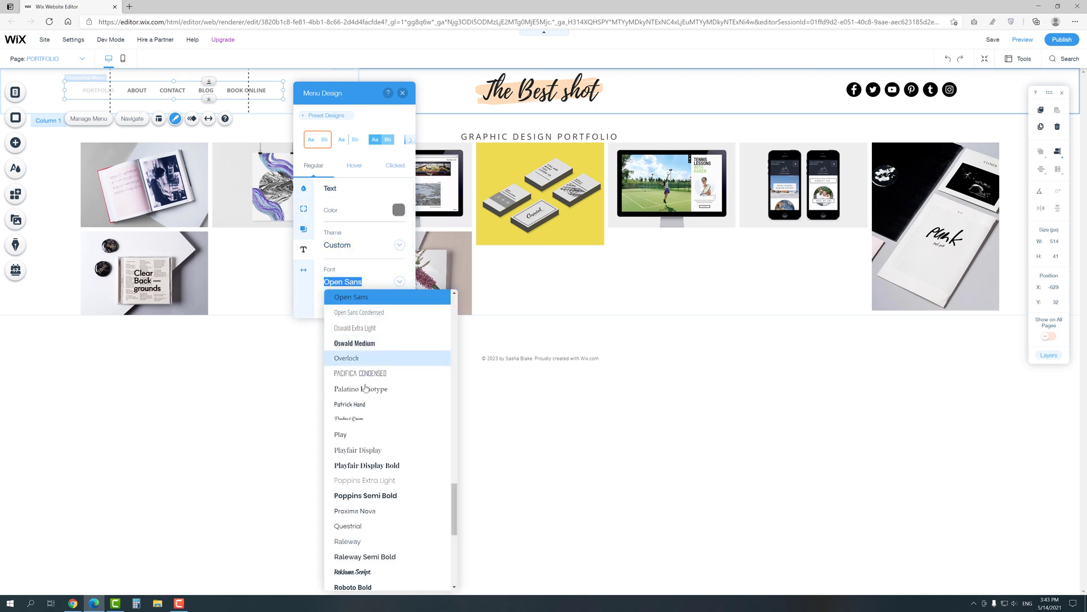
left_click(367, 496)
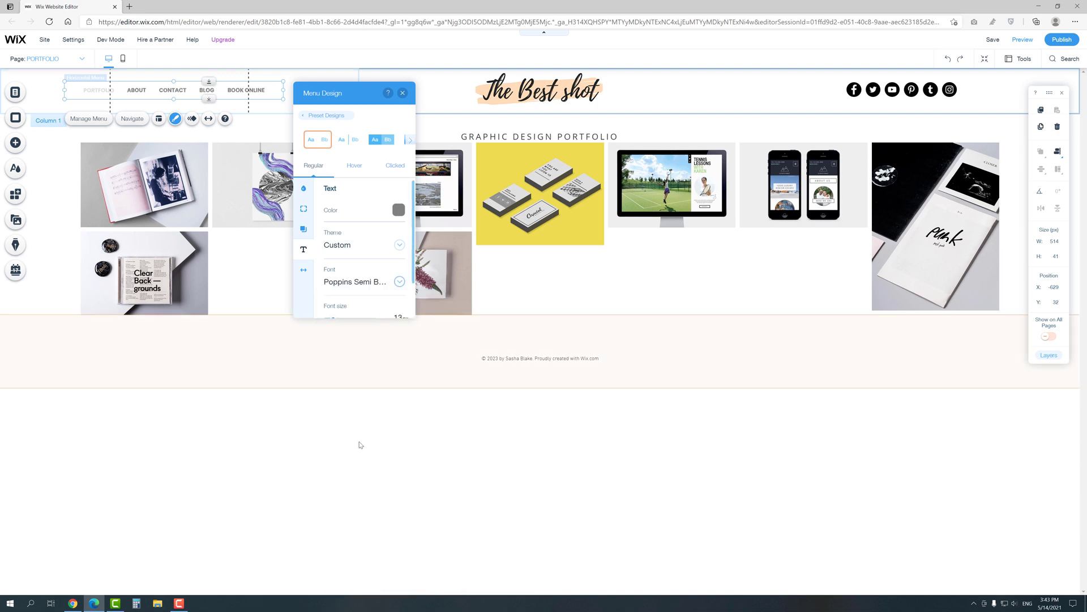
left_click_drag(336, 300, 332, 300)
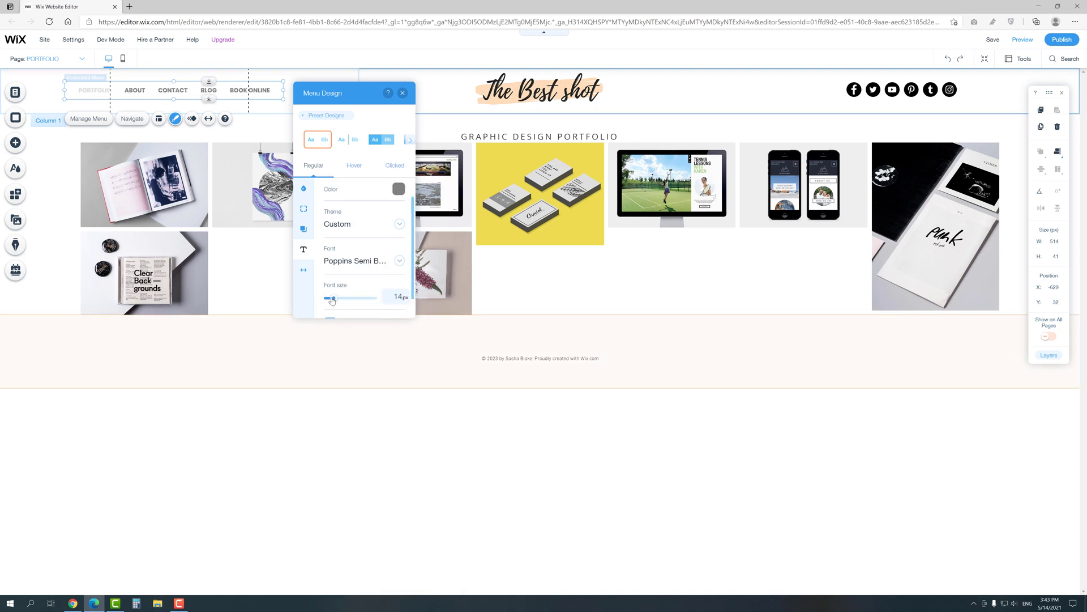
left_click_drag(333, 300, 330, 300)
Step: Set the menu's regular text color to the dark theme color #2A2A2A
scroll(357, 255, "up", 1)
left_click(398, 209)
left_click(365, 157)
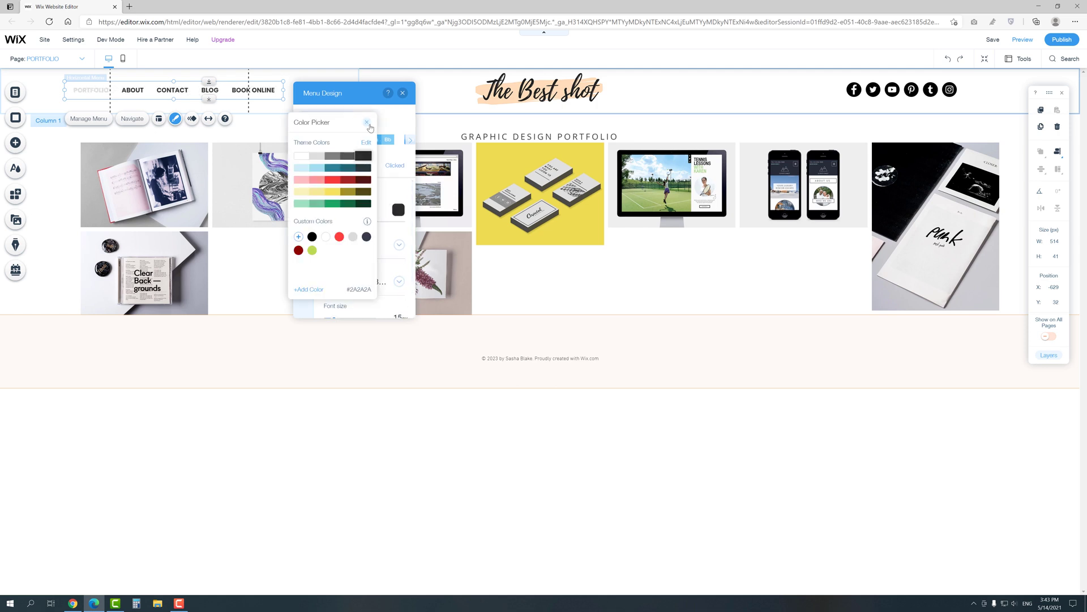
left_click(367, 122)
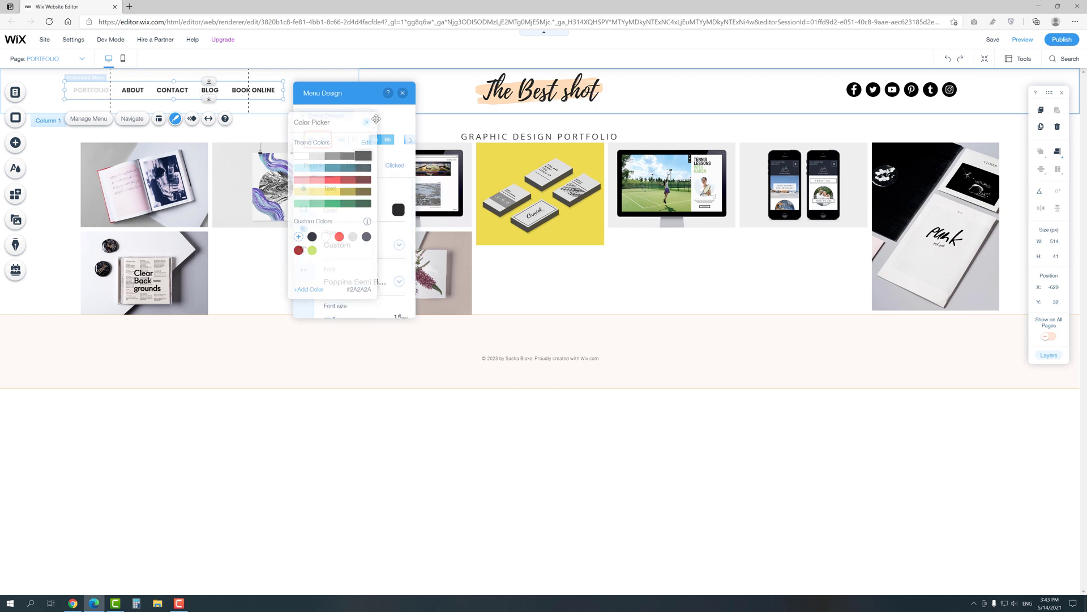
left_click(403, 94)
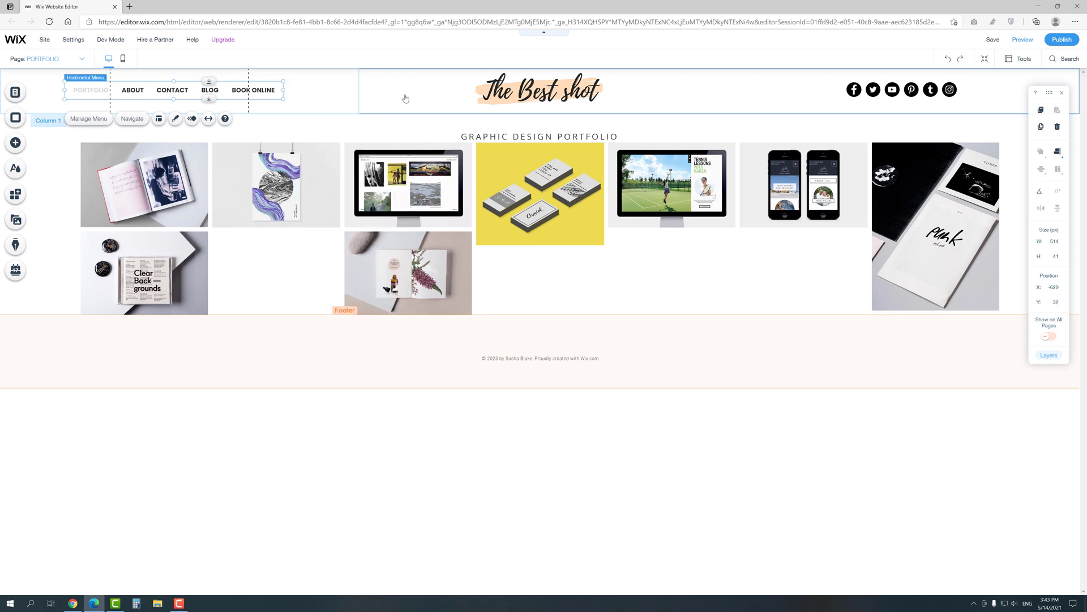
Step: Reorder the menu so CONTACT comes before ABOUT, and hide the BLOG page from it
left_click(89, 119)
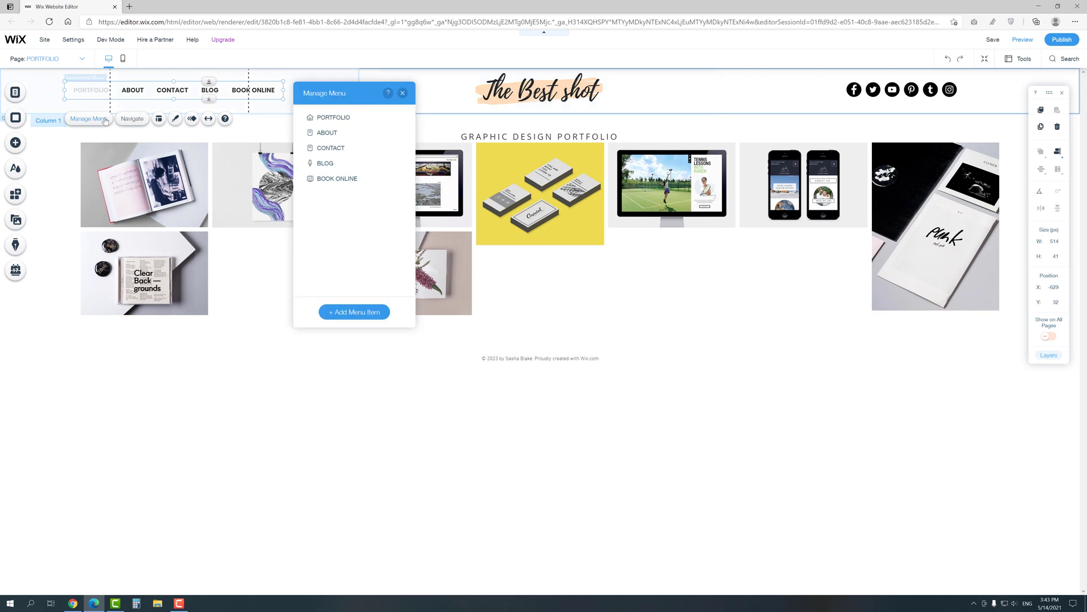
mouse_move(327, 147)
left_mouse_down()
mouse_move(337, 127)
mouse_move(349, 165)
mouse_move(338, 156)
left_mouse_up()
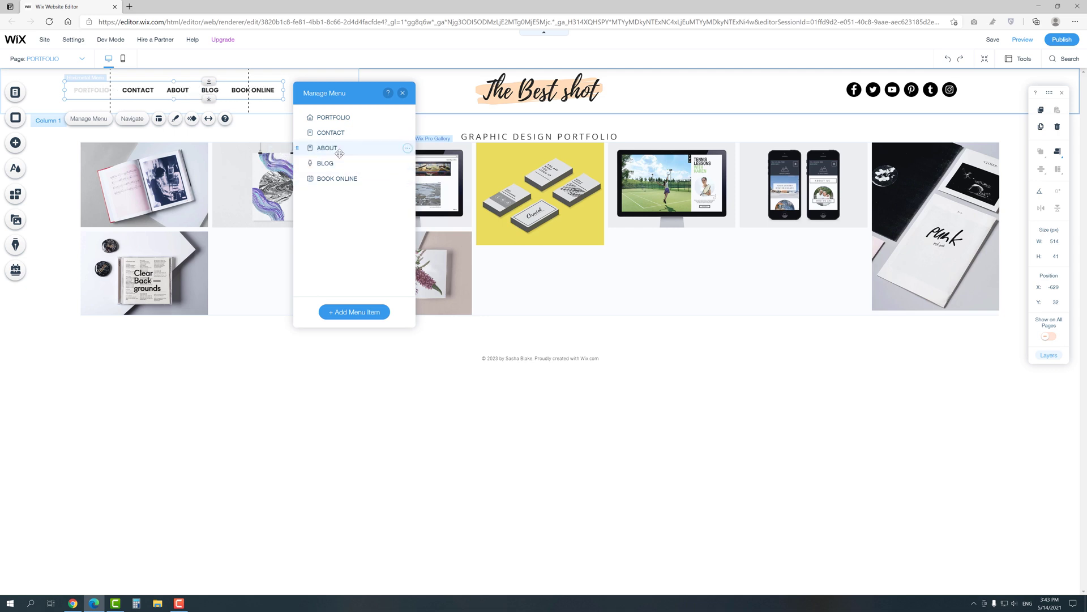
left_click(407, 165)
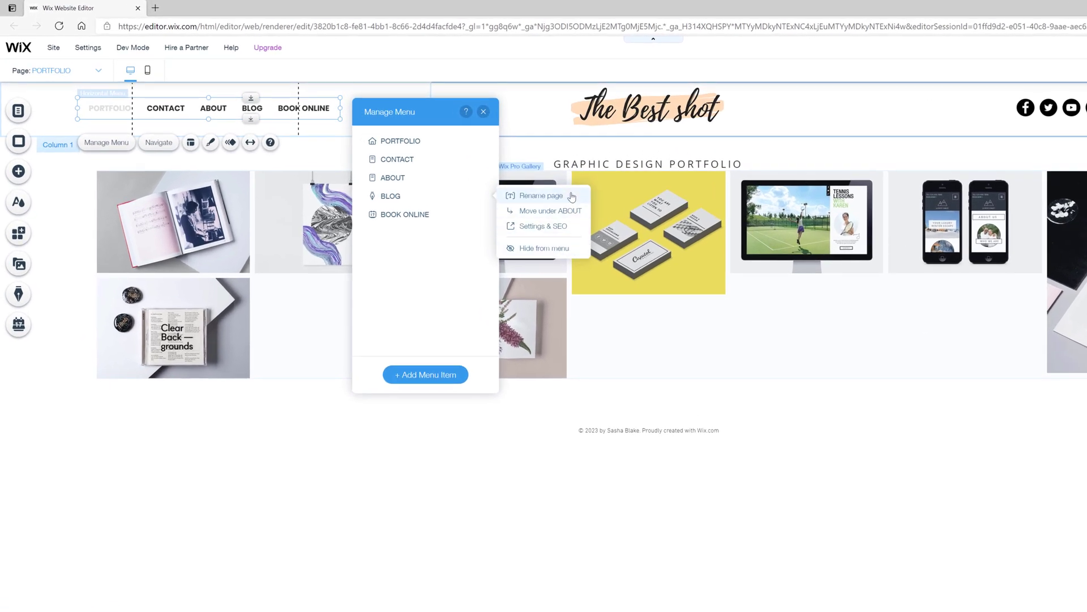
left_click(568, 249)
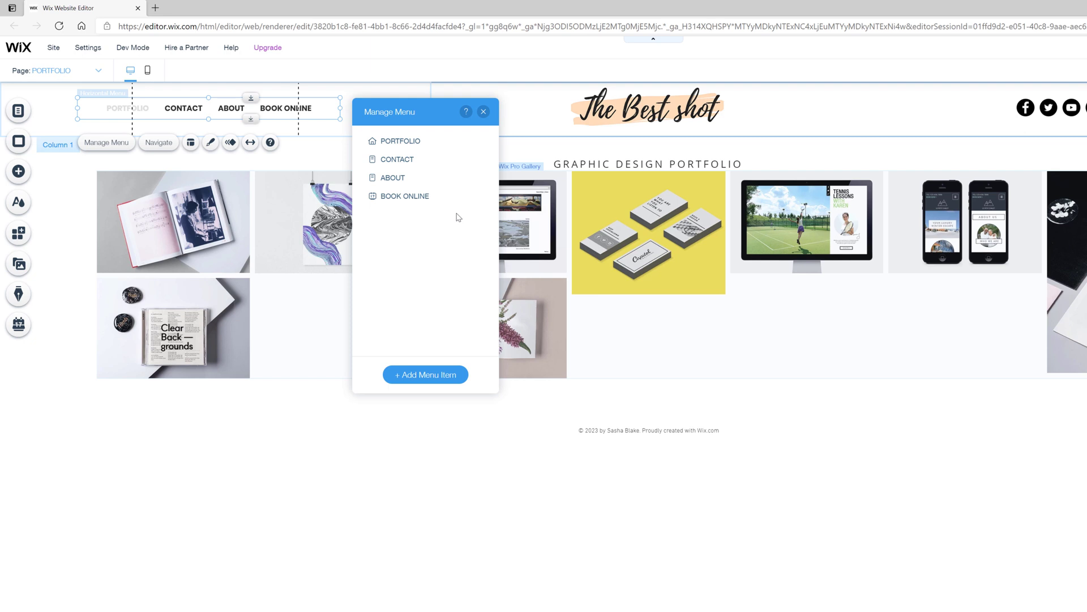
left_click(429, 376)
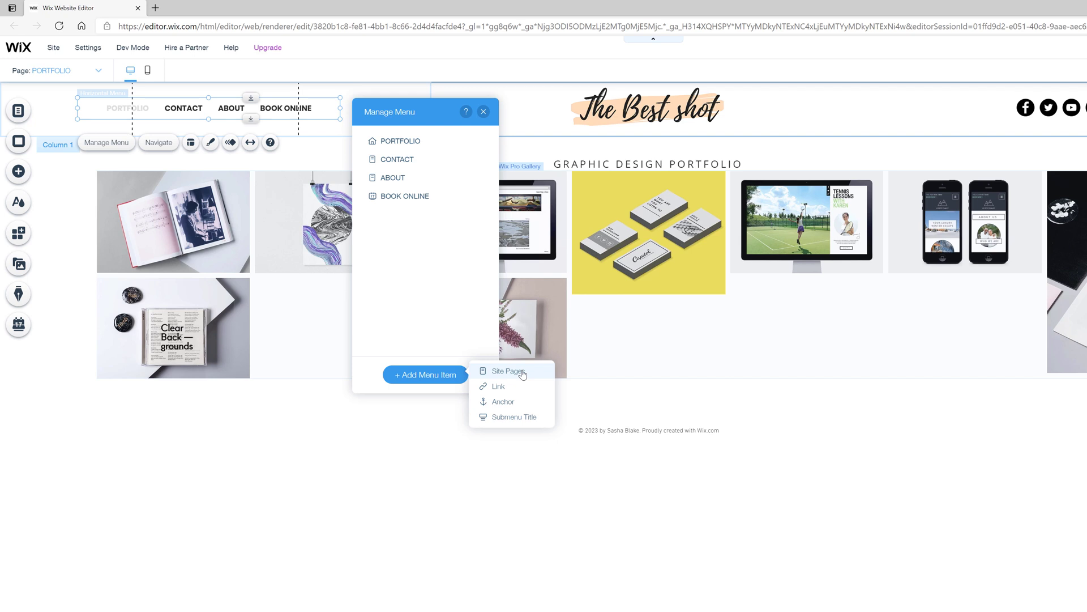
left_click(477, 111)
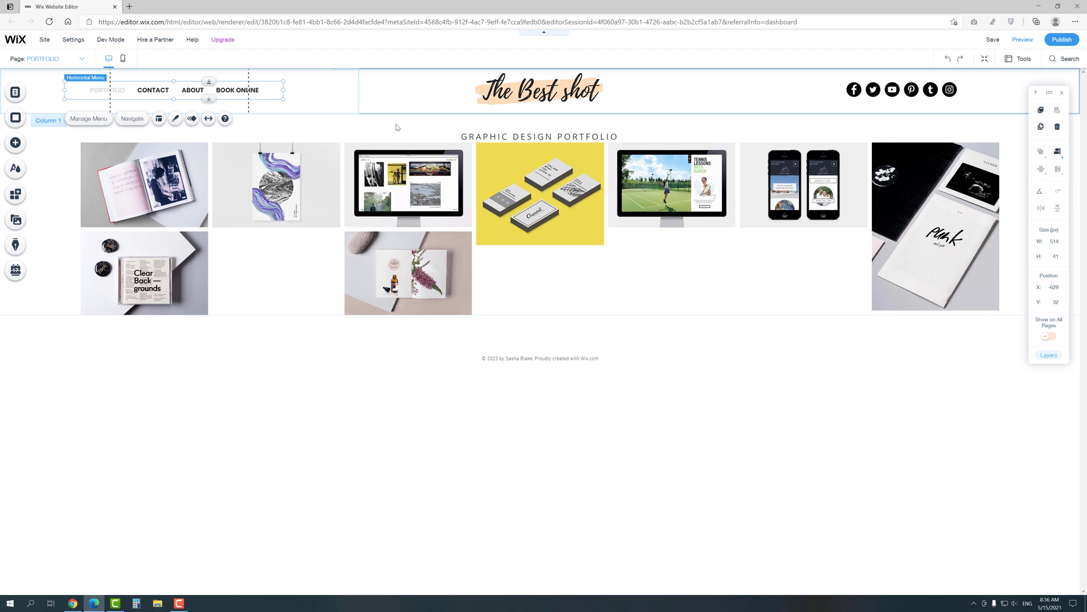
Step: Delete the "GRAPHIC DESIGN PORTFOLIO" heading above the gallery
left_click(467, 136)
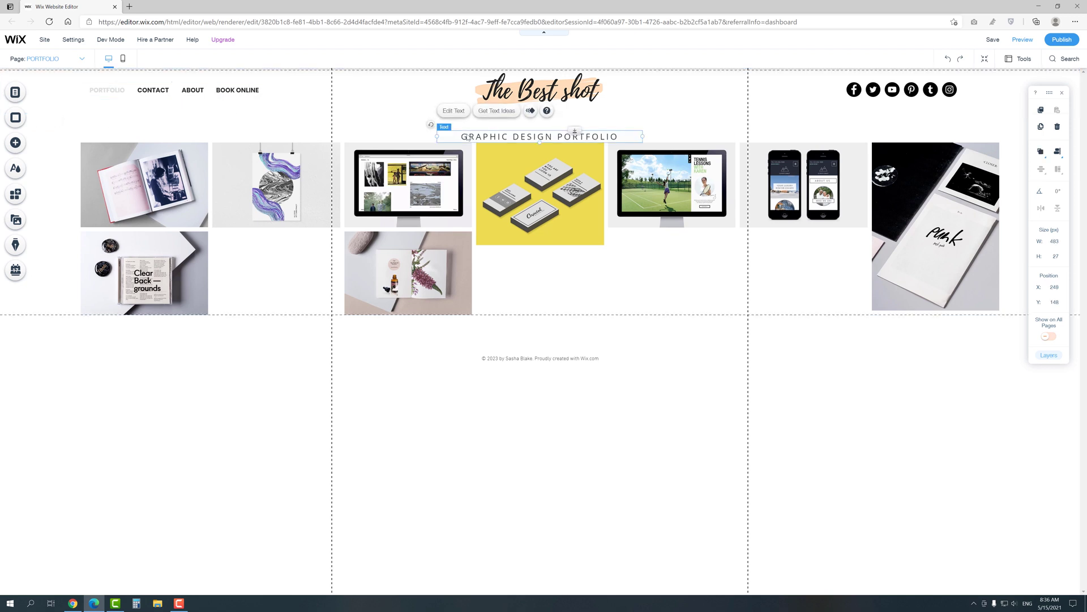
right_click(467, 135)
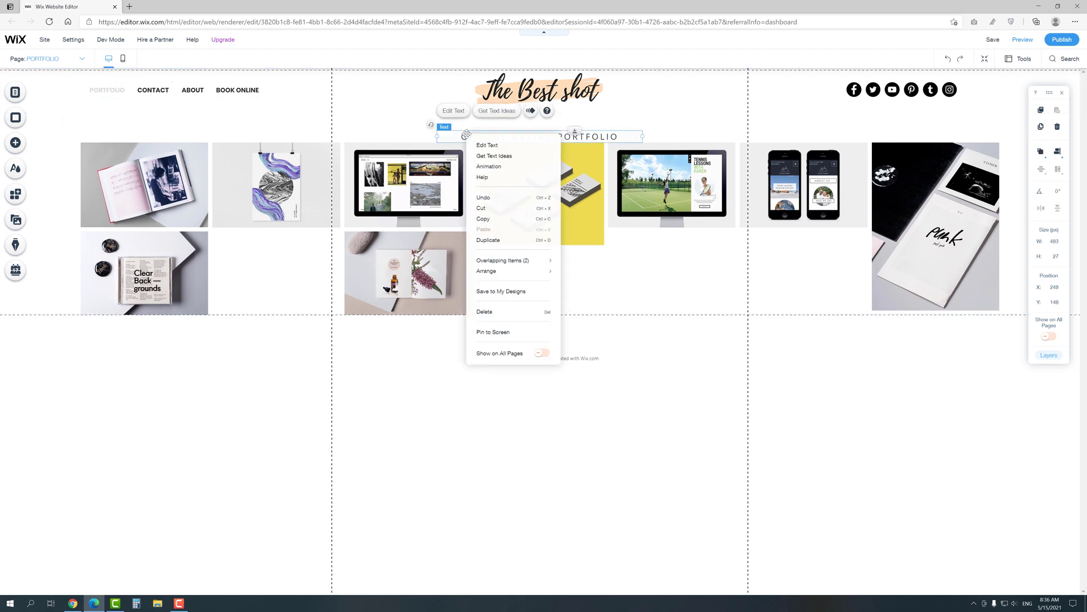
left_click(494, 310)
left_click(468, 129)
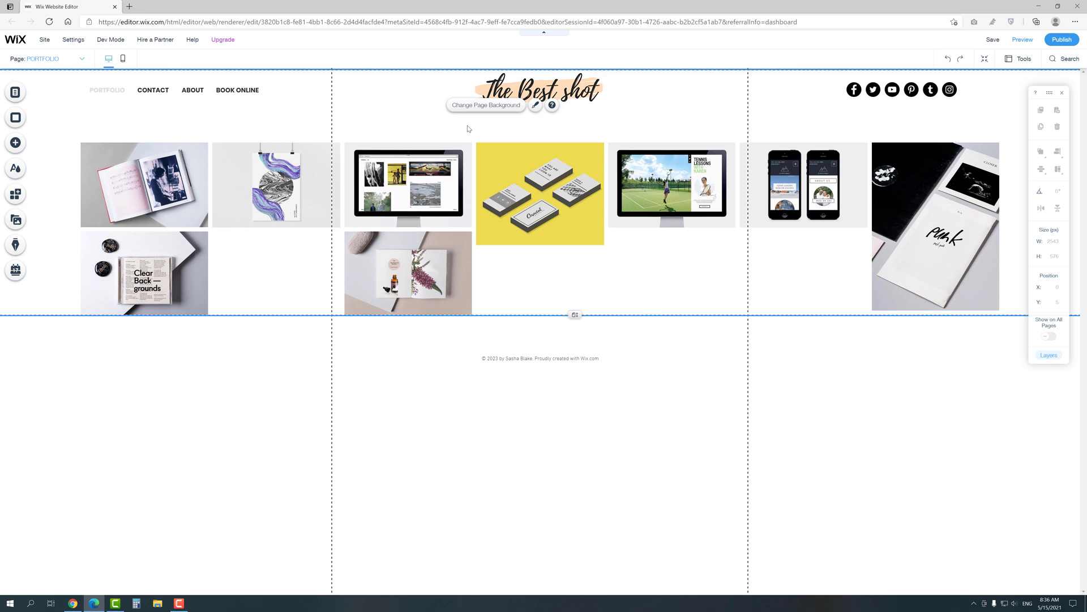
Step: Delete all the sample images from the Wix Pro Gallery's media
left_click(468, 164)
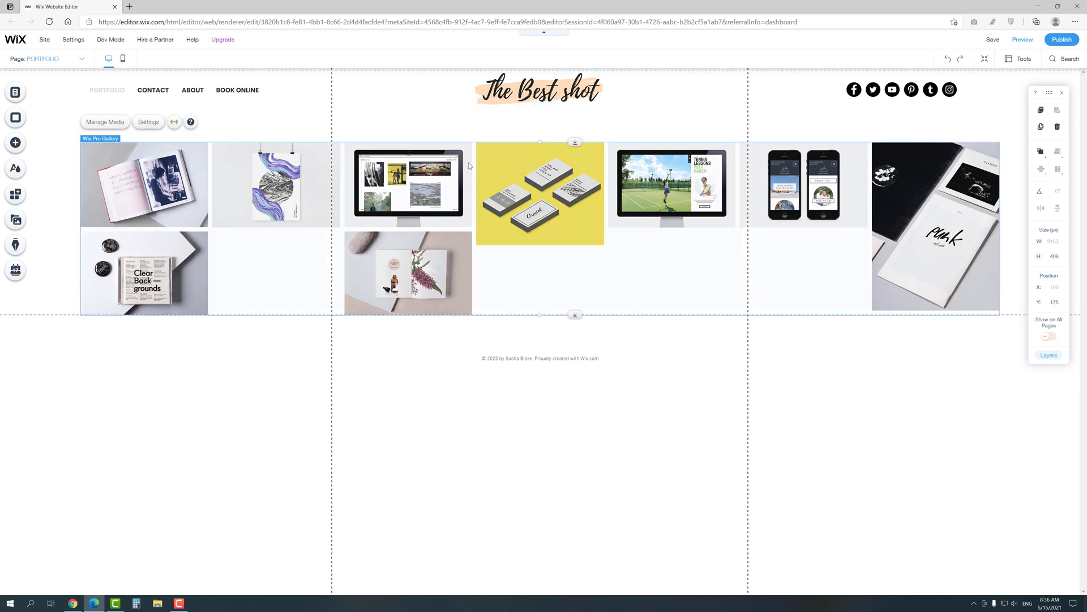
left_click(106, 122)
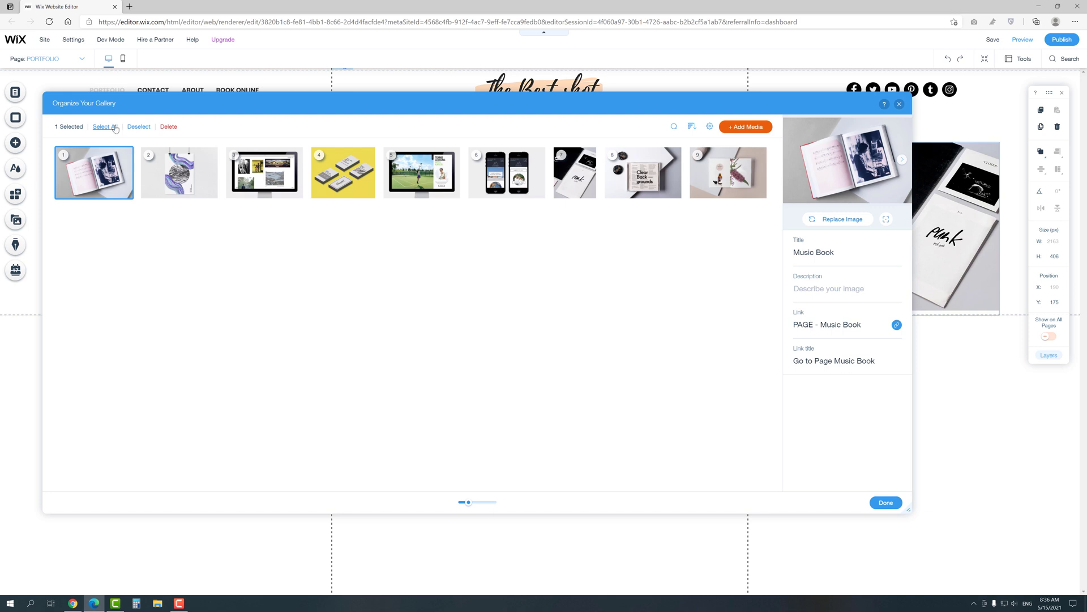
left_click(114, 127)
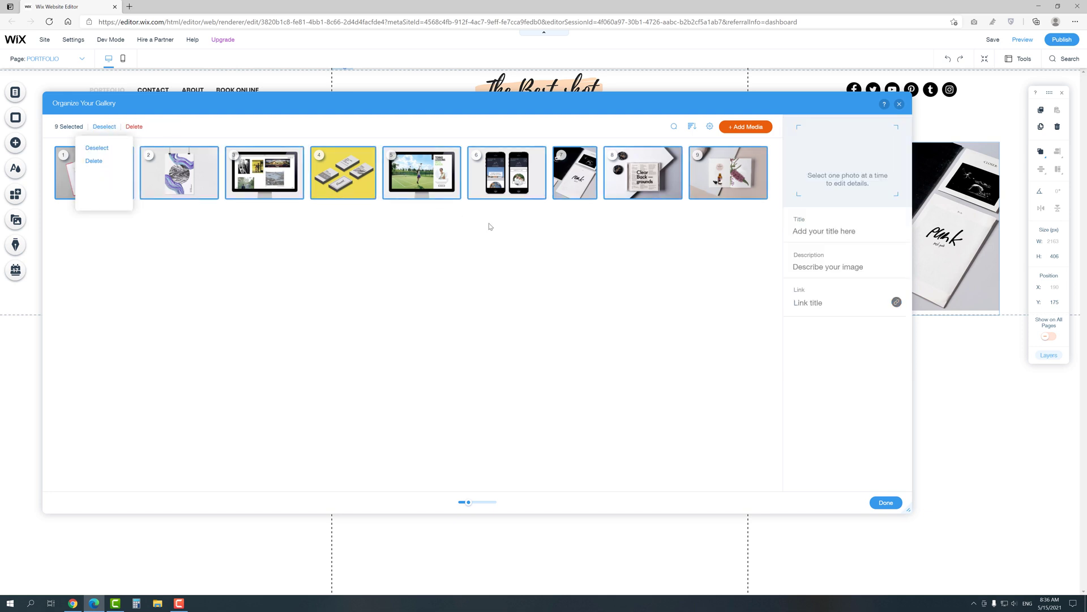
left_click(94, 160)
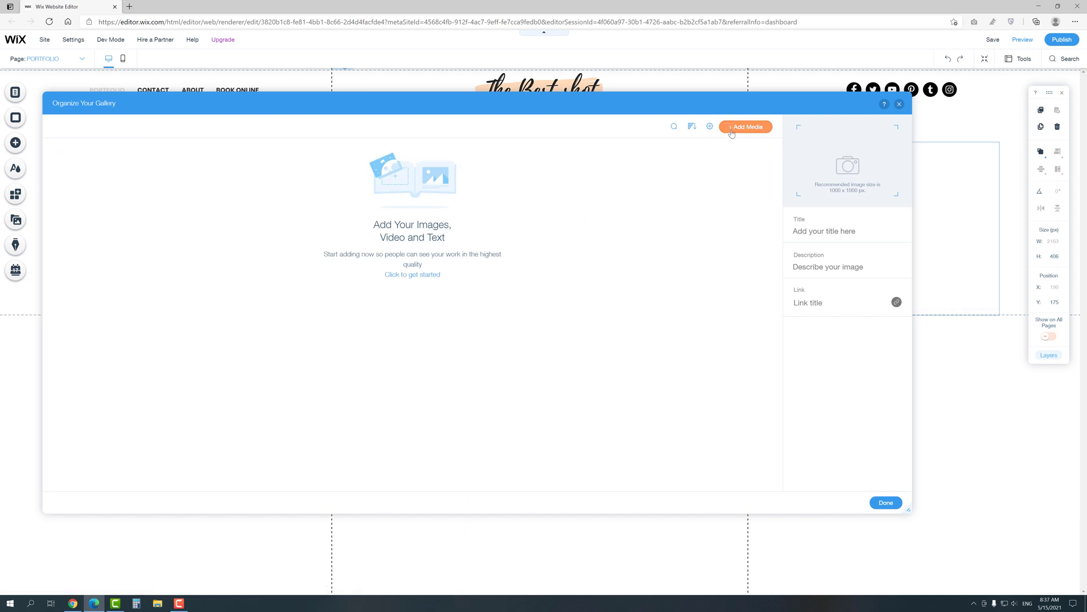
Step: Fill the emptied gallery with the new travel, landscape and architecture photos
left_click(732, 130)
left_click(732, 153)
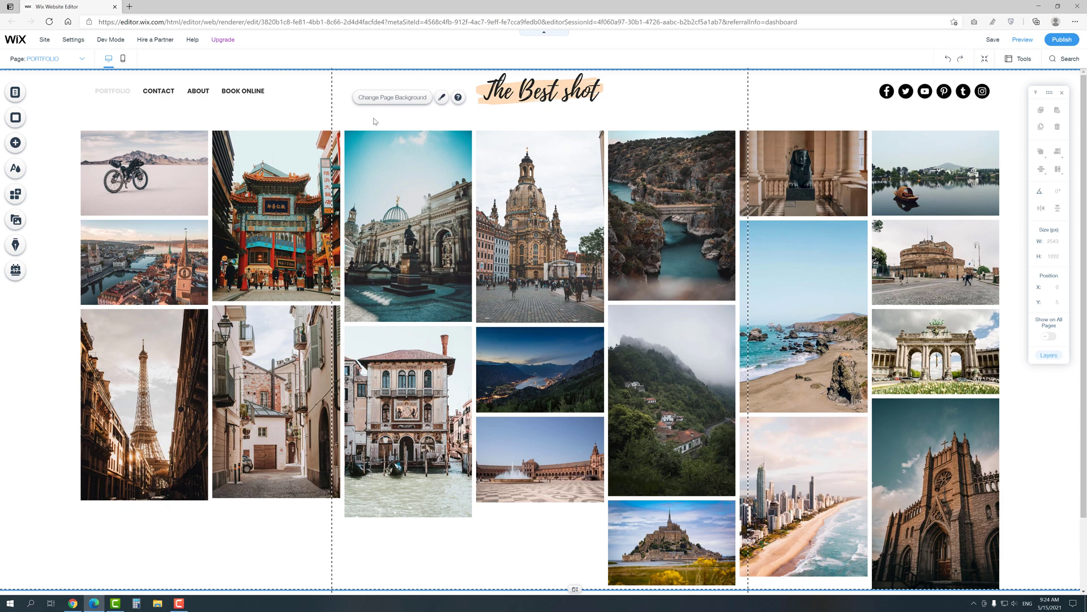
left_click(385, 167)
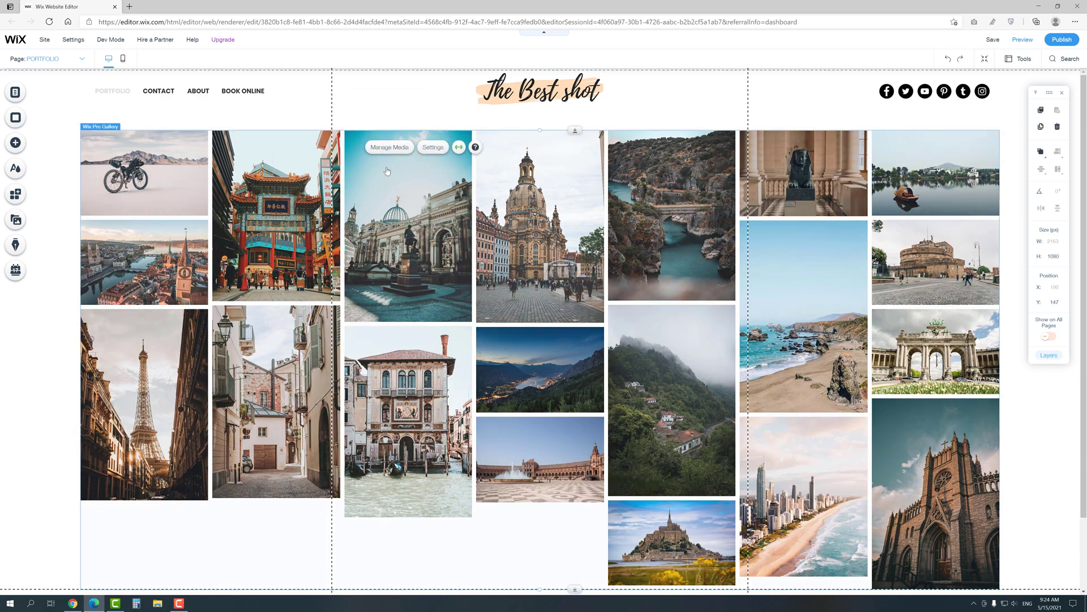
Step: Try the Collage, Grid and Thumbnails layouts on the photo gallery and return it to Masonry
left_click(432, 147)
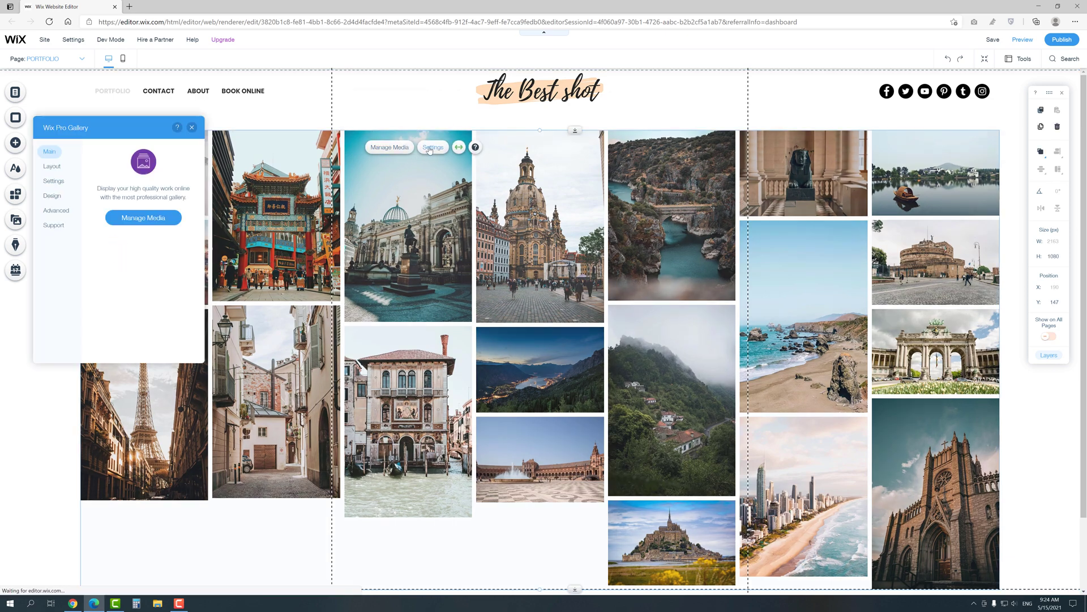
left_click(52, 166)
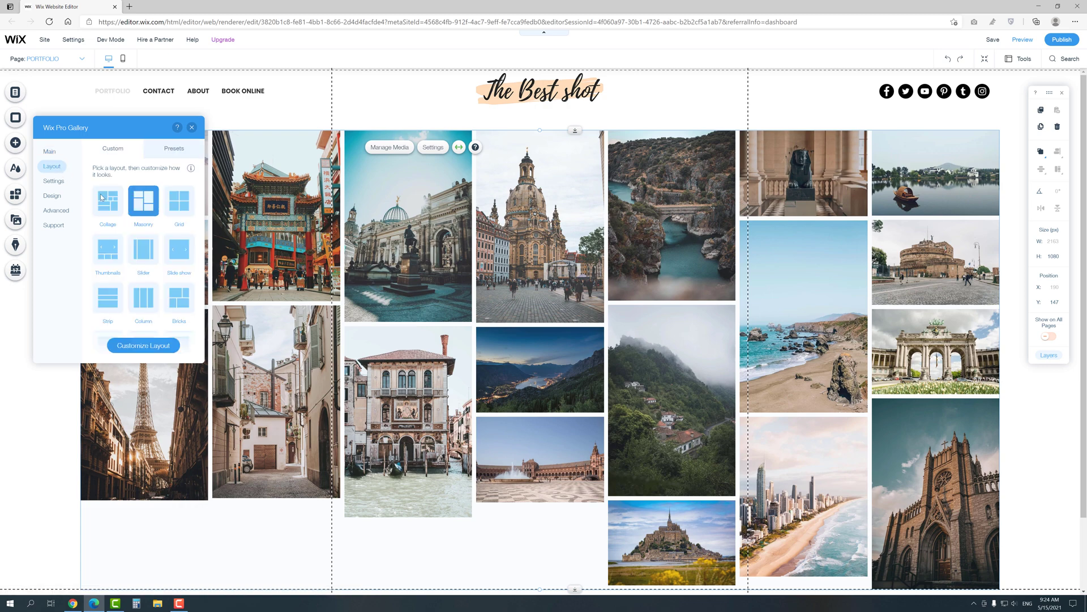
left_click(110, 203)
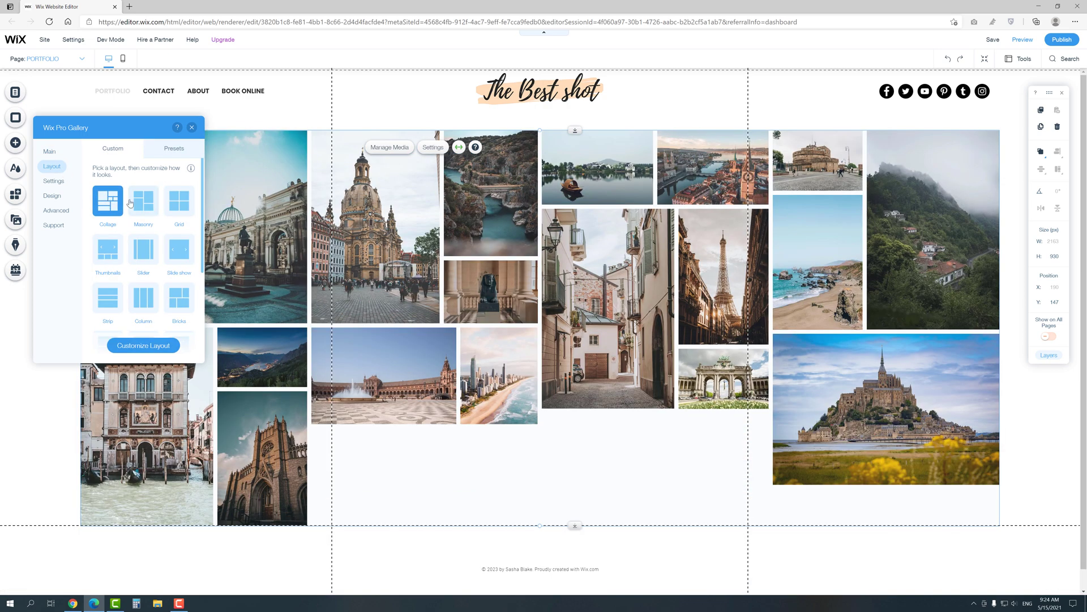
left_click(174, 202)
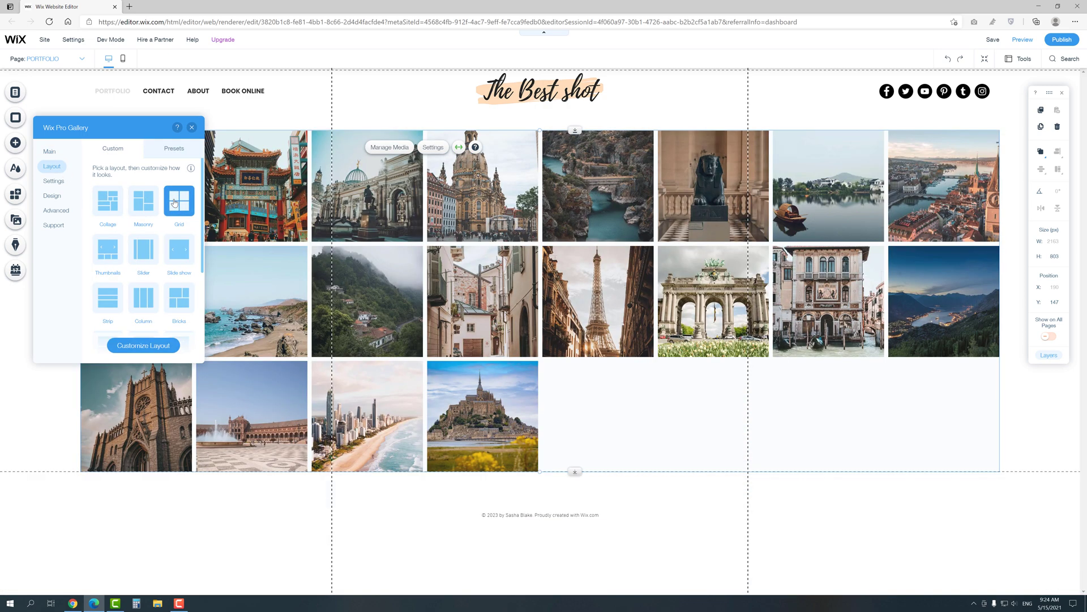
left_click(102, 248)
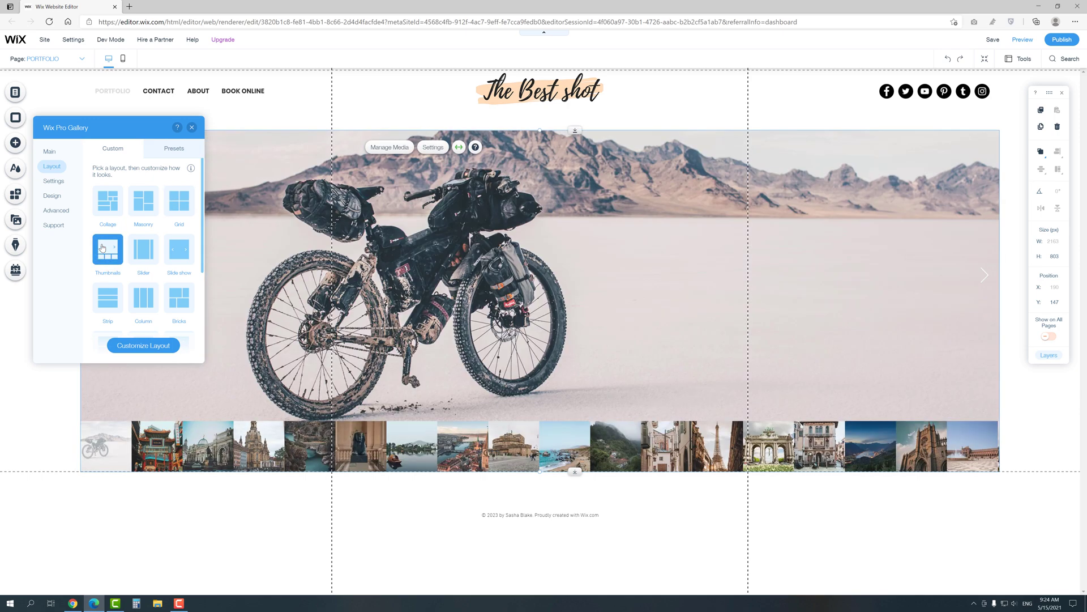
left_click(144, 201)
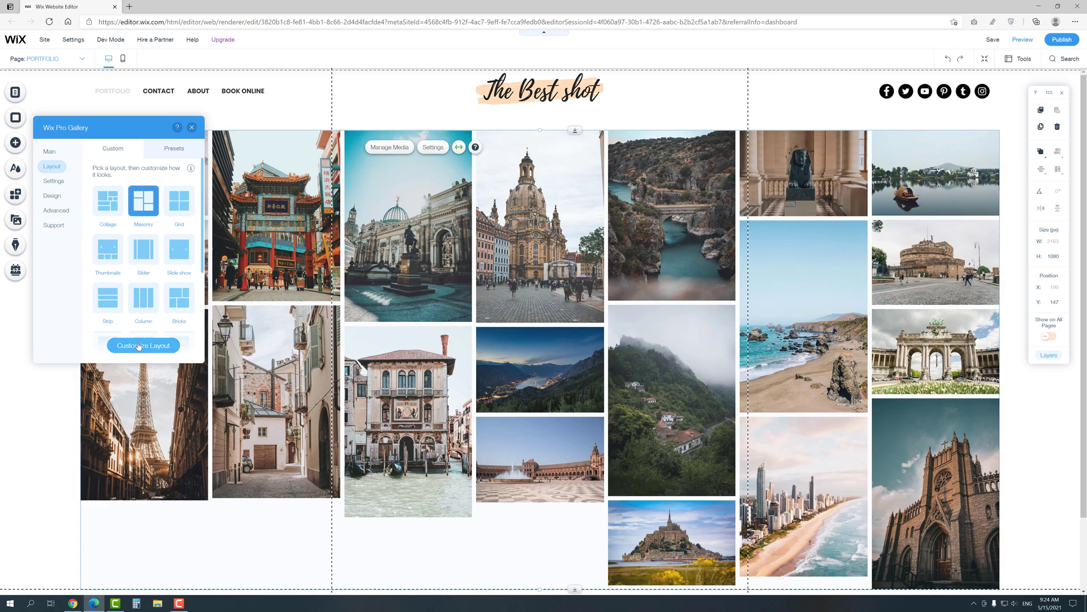
Step: Customize the Masonry layout by slightly increasing the thumbnail size and the spacing between the gallery photos
left_click(139, 346)
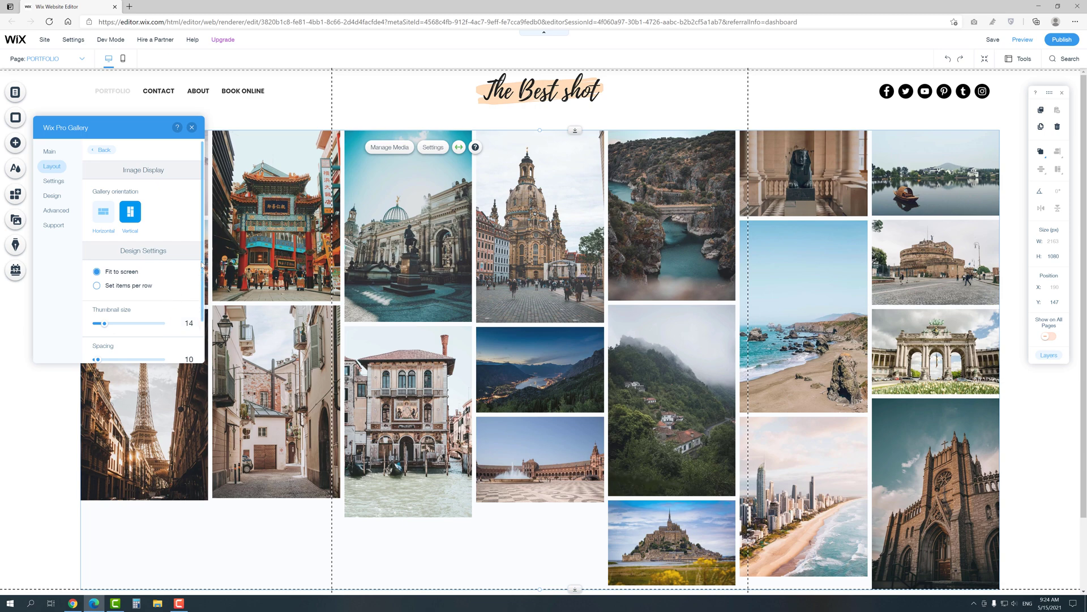
mouse_move(104, 323)
left_mouse_down()
mouse_move(116, 325)
mouse_move(100, 328)
left_mouse_up()
scroll(112, 326, "down", 1)
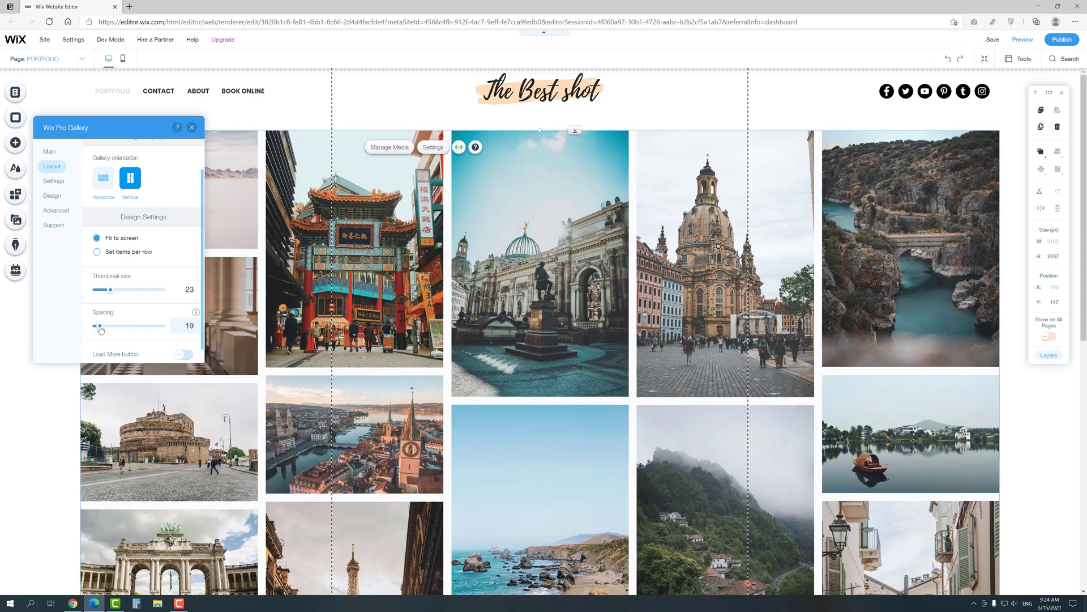
Step: Try Open in Expand Mode as the action for clicking a gallery item and restore "A link opens"
left_click(67, 186)
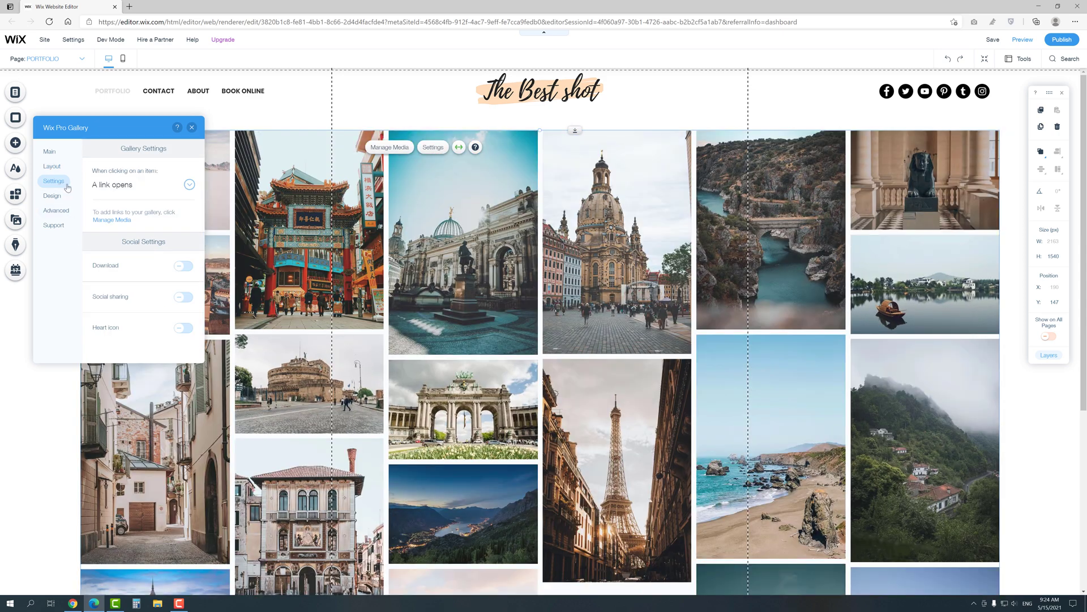
left_click(116, 186)
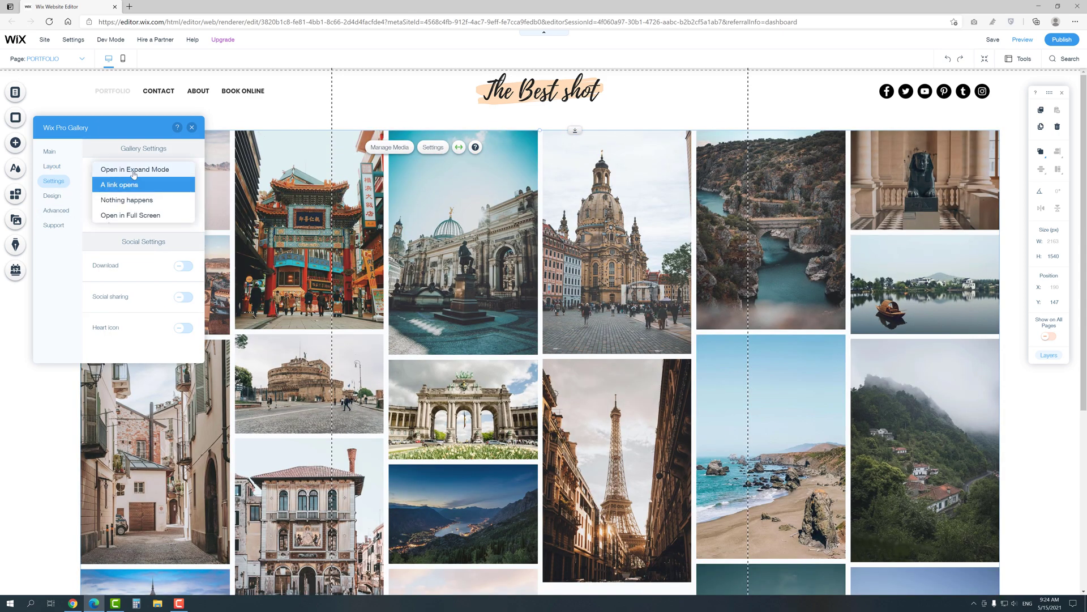
left_click(134, 171)
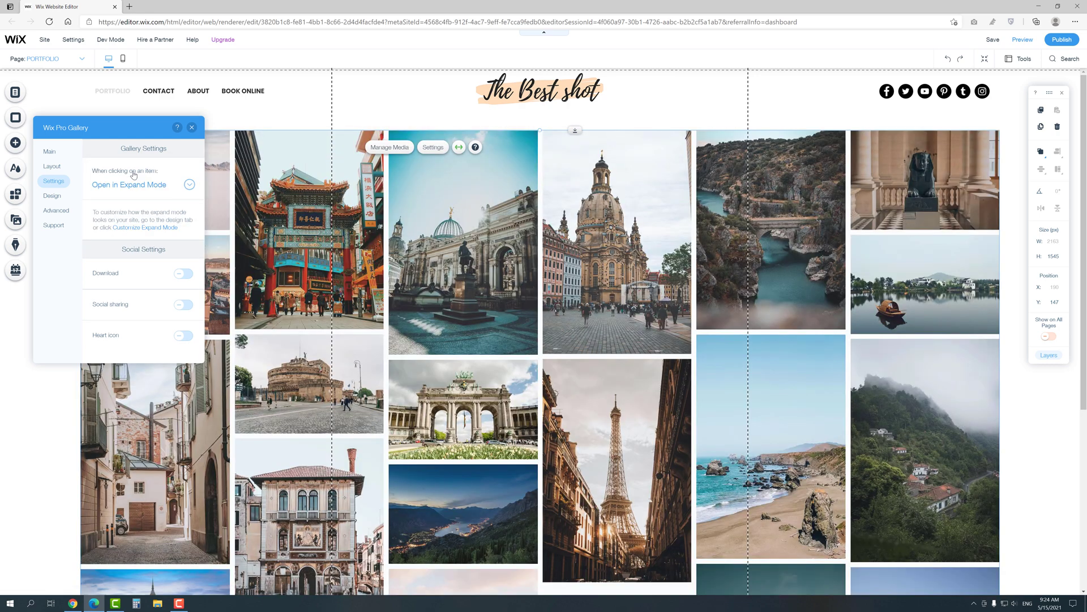
left_click(138, 186)
left_click(142, 199)
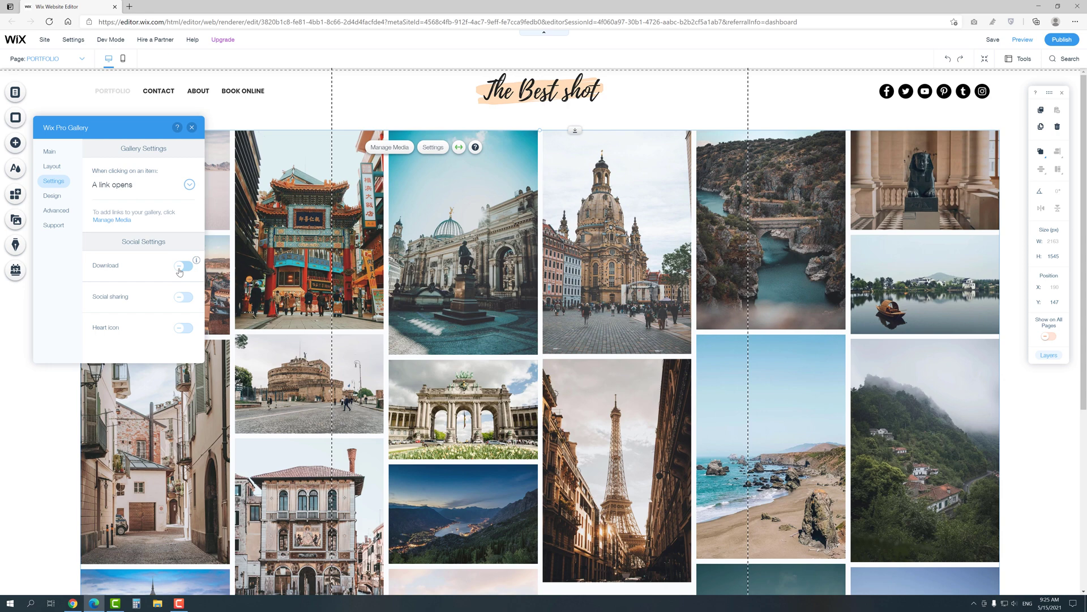
Step: Try enabling Download and Social sharing for the gallery and switch both options off again
left_click(180, 267)
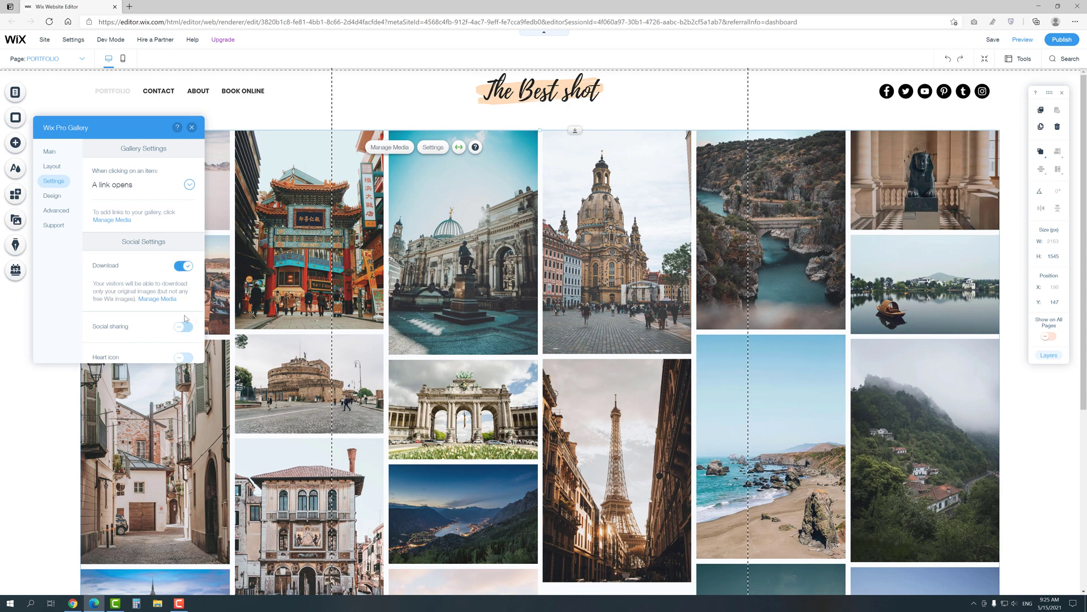
left_click(184, 327)
left_click(184, 327)
left_click(182, 267)
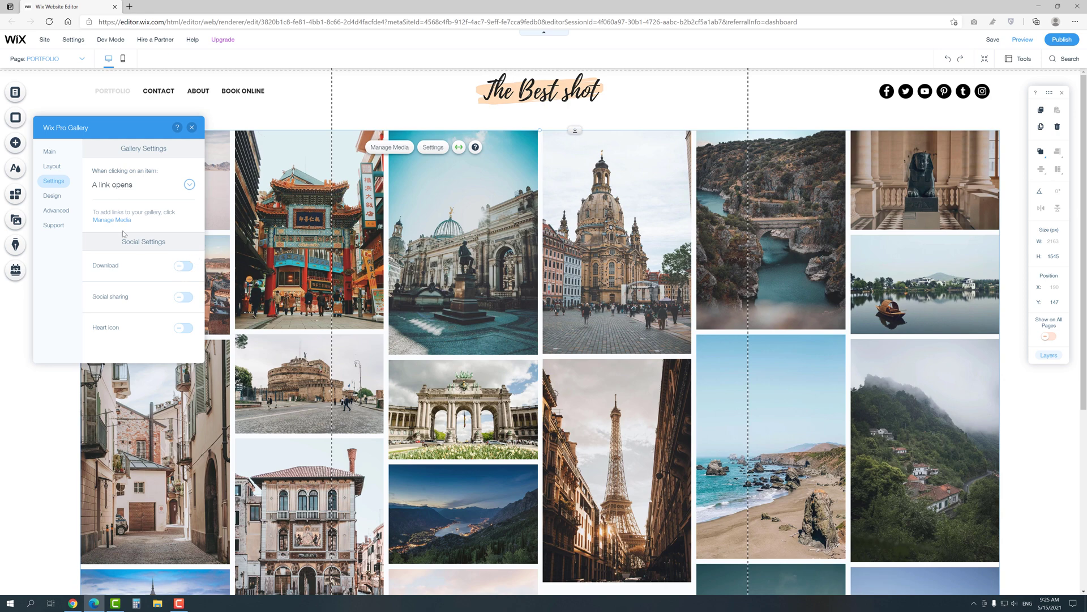
Step: Set the gallery's hover overlay to the darkest grey-scale theme colour without a gradient, and reduce its opacity to the minimum
left_click(51, 196)
left_click(122, 153)
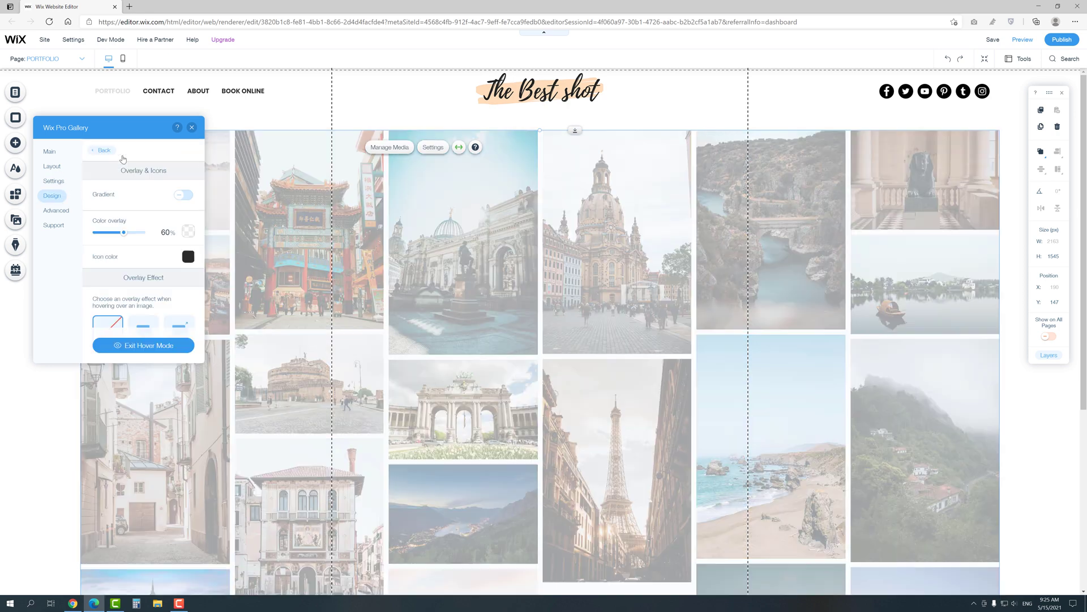
left_click(188, 231)
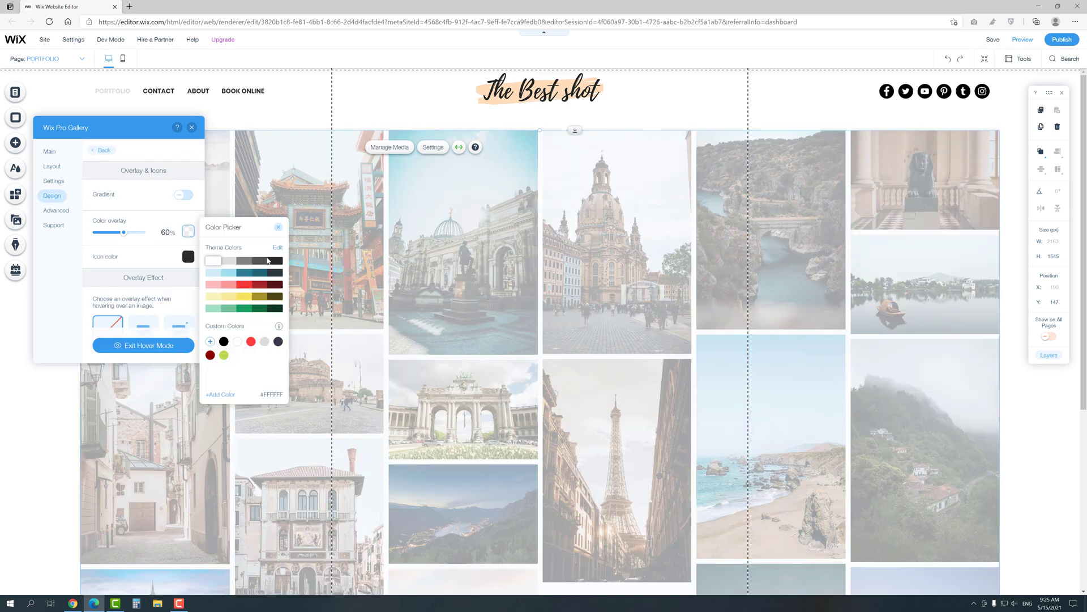
left_click(275, 260)
left_click(278, 227)
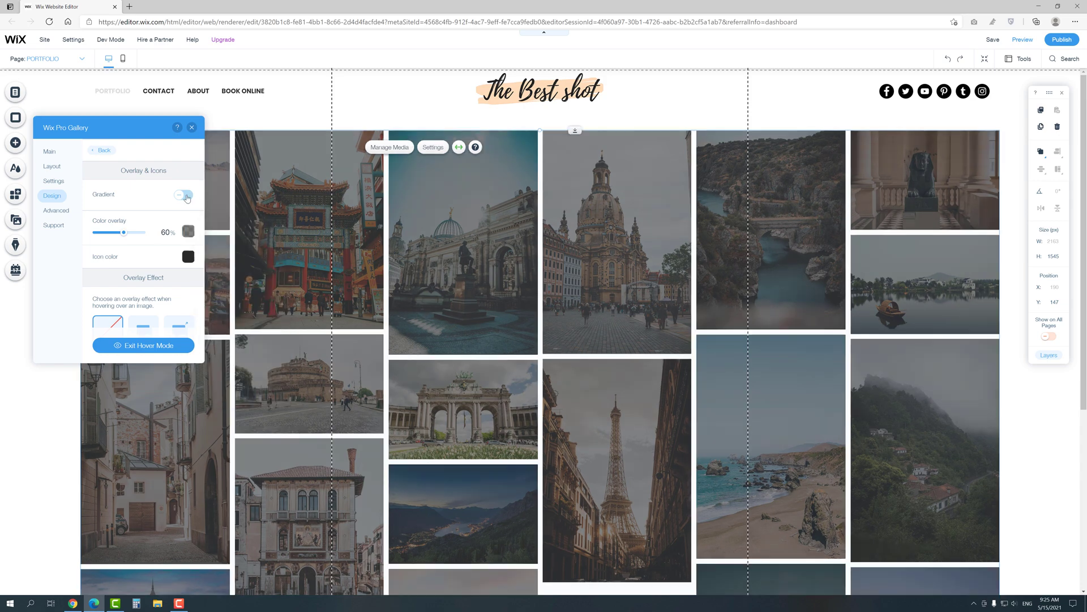
left_click(185, 195)
left_click(185, 195)
left_click_drag(124, 233, 91, 231)
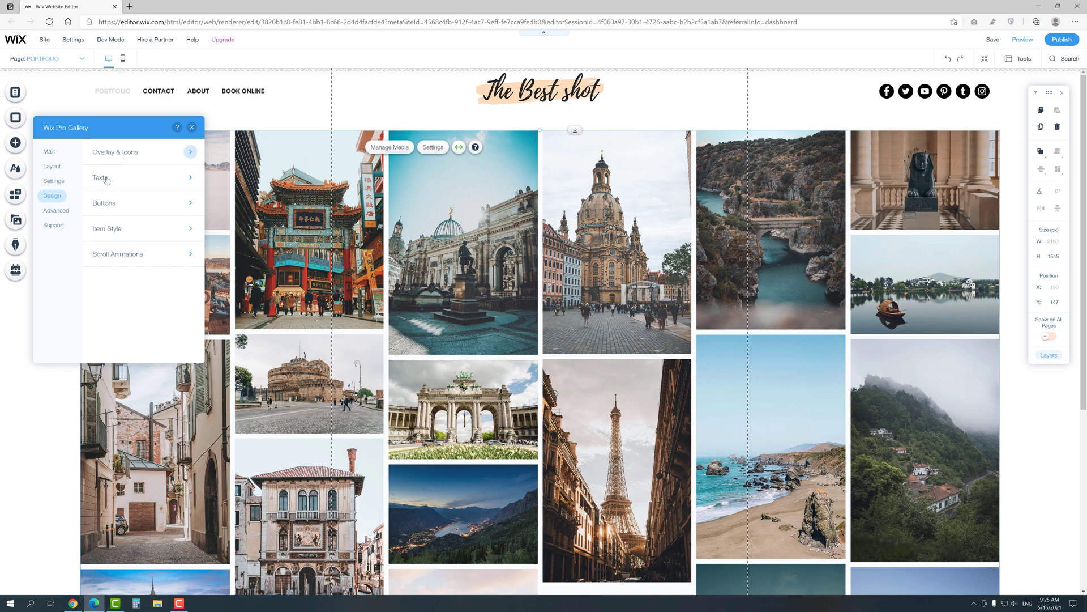
Step: Review the gallery's text display options and the border, corner radius and shadow options of its item style
left_click(102, 177)
left_click(109, 217)
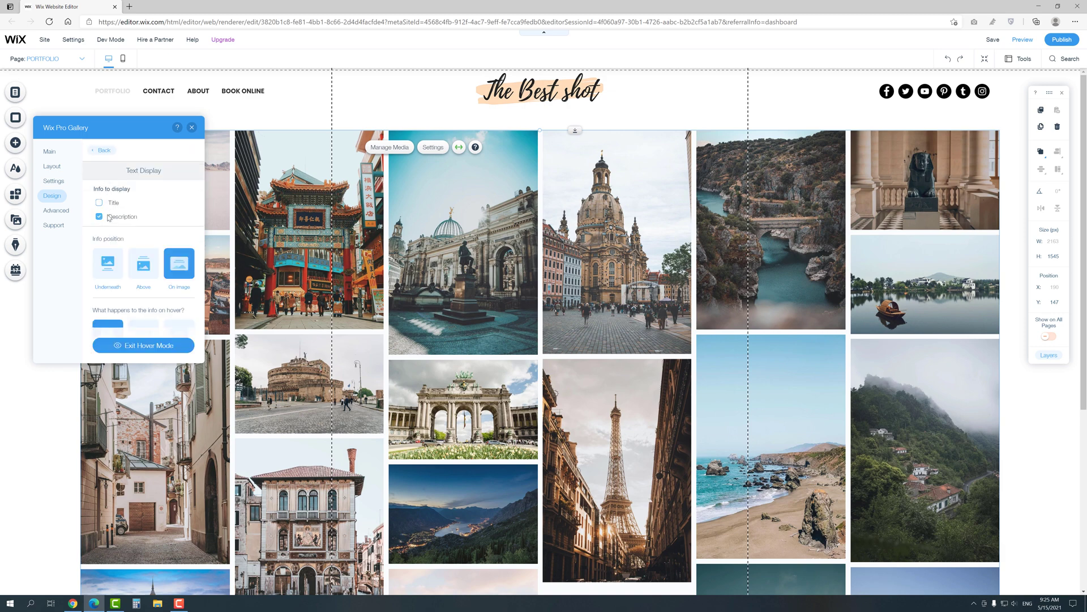
left_click(104, 151)
left_click(111, 227)
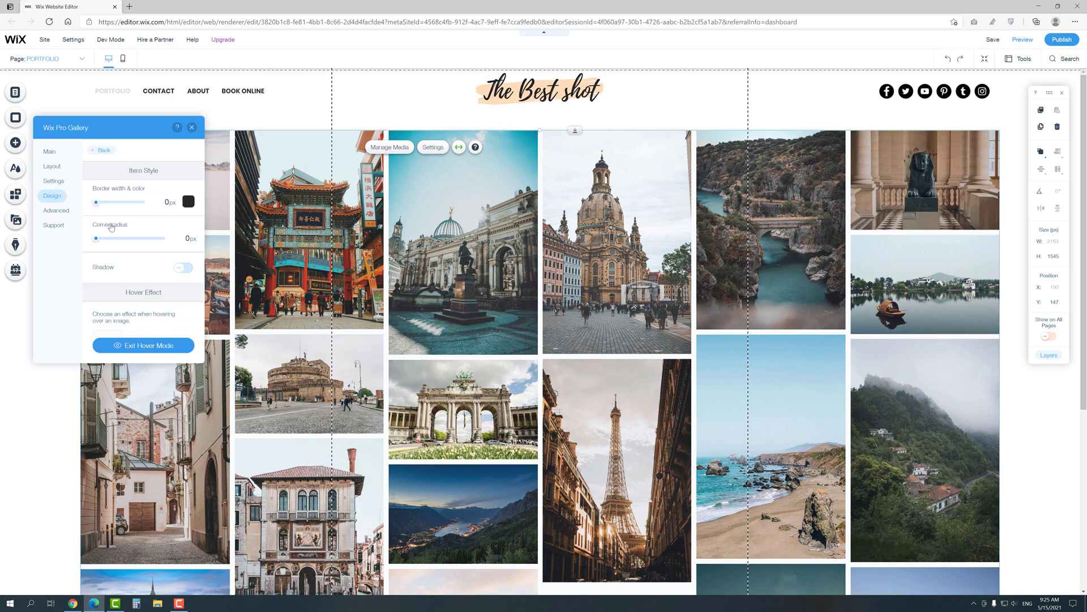
left_click(96, 203)
Step: Set the gallery's image quality to 100, and try Autoplay for videos before restoring On hover
left_click(67, 211)
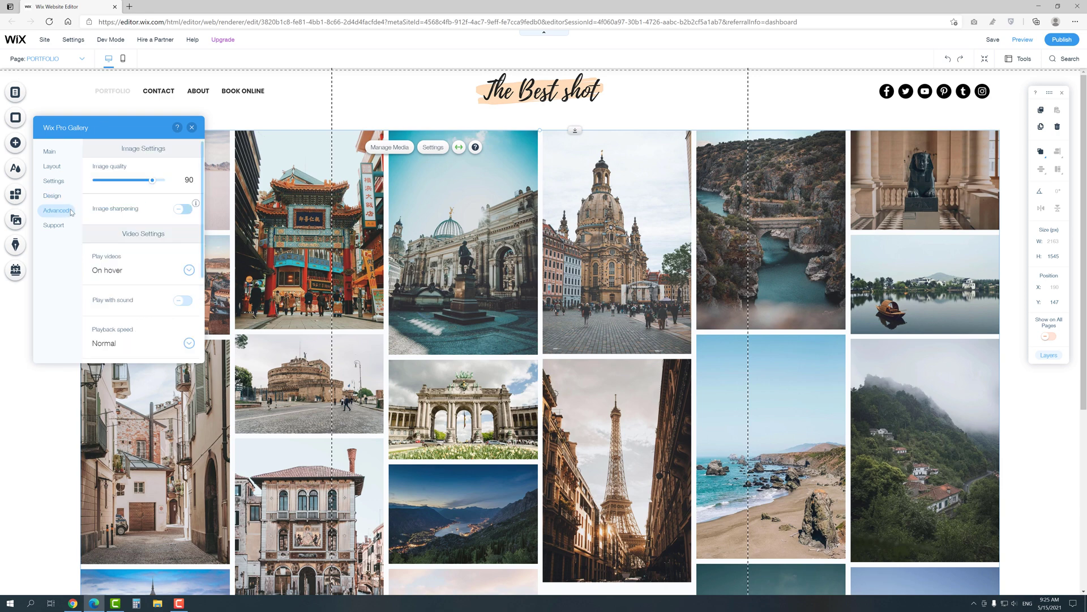
left_click_drag(152, 180, 163, 181)
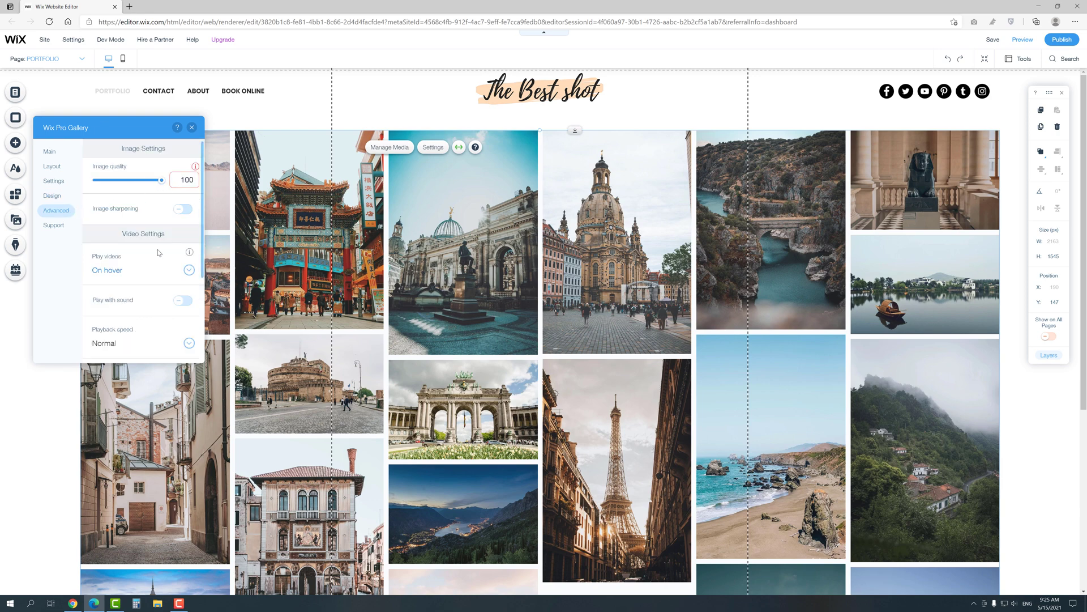
left_click(155, 270)
left_click(153, 284)
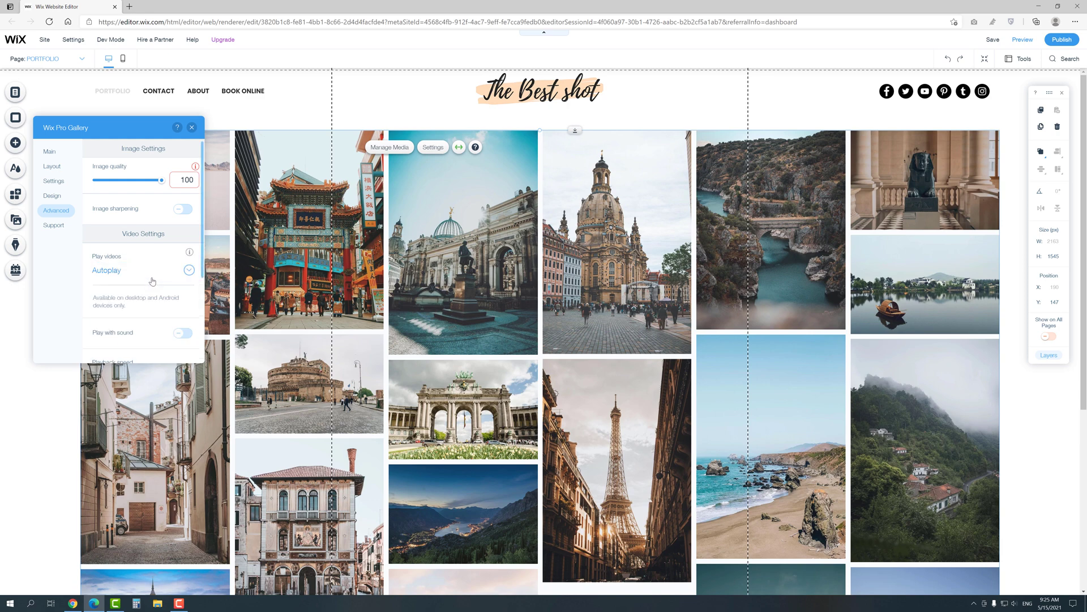
left_click(150, 271)
left_click(146, 260)
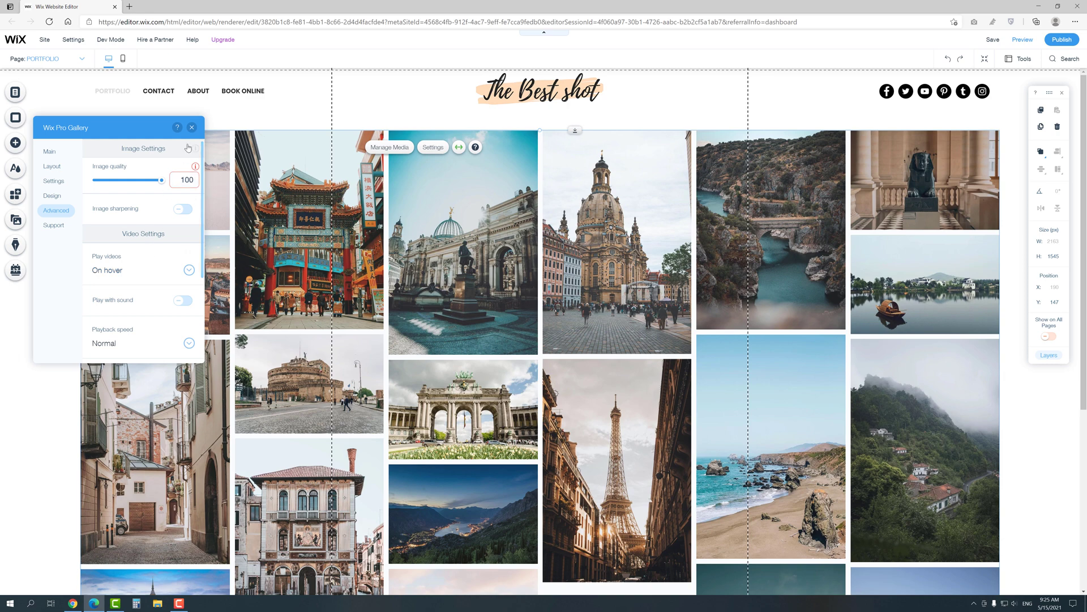
left_click(192, 127)
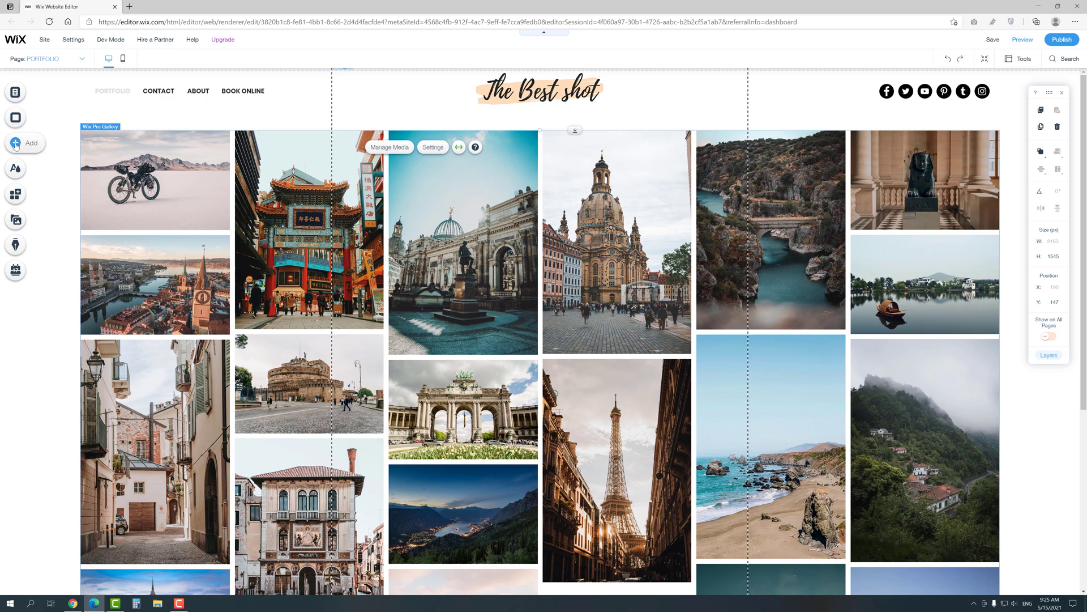
Step: Browse the Pro, Grid, Slider and More gallery types and add the Instagram Feed app to the page
left_click(15, 143)
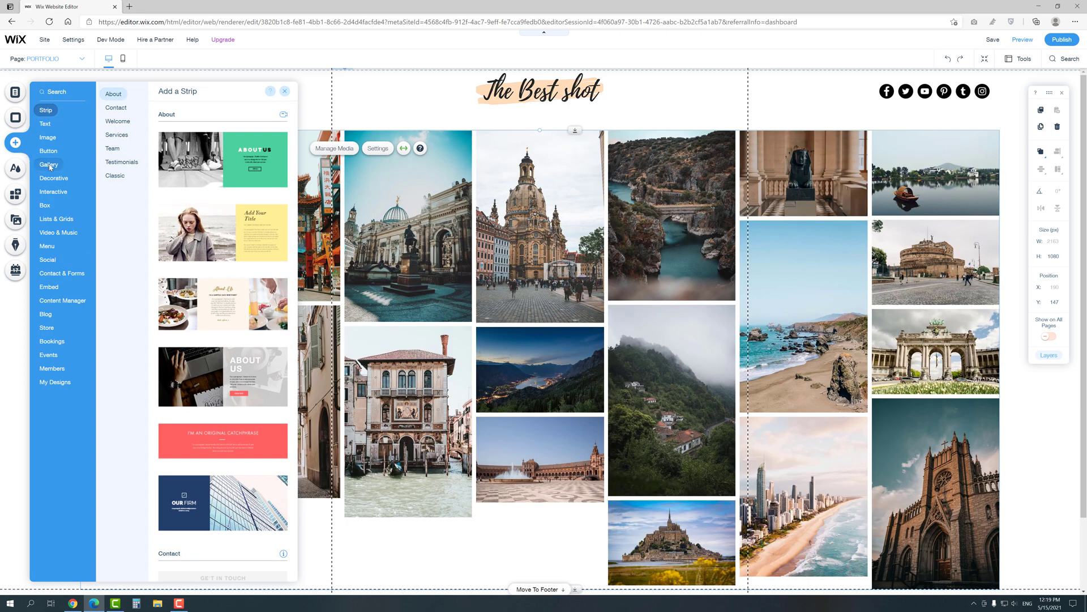
left_click(49, 166)
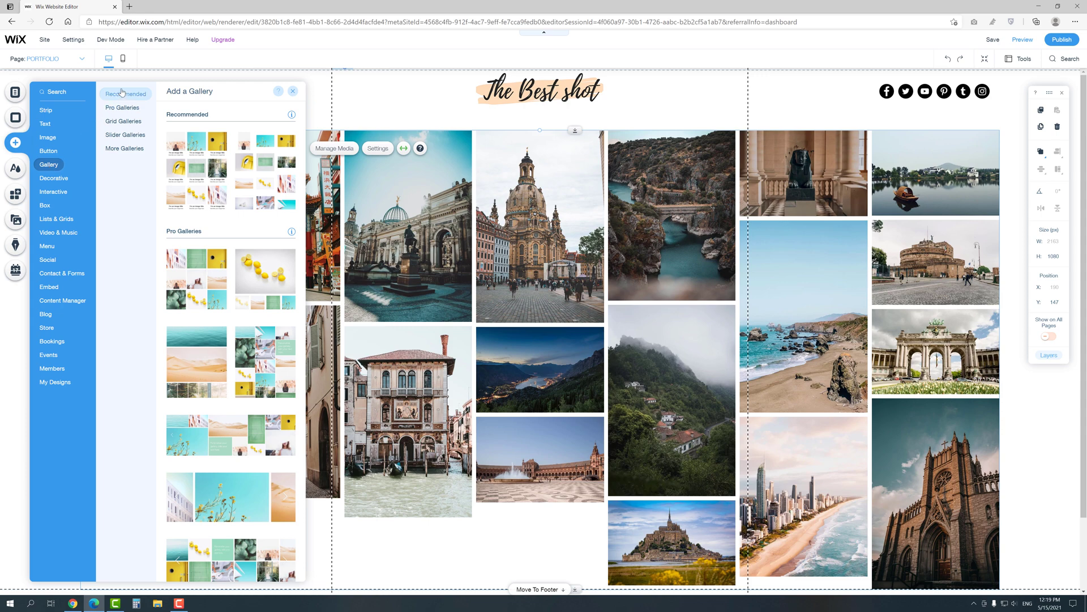
left_click(120, 108)
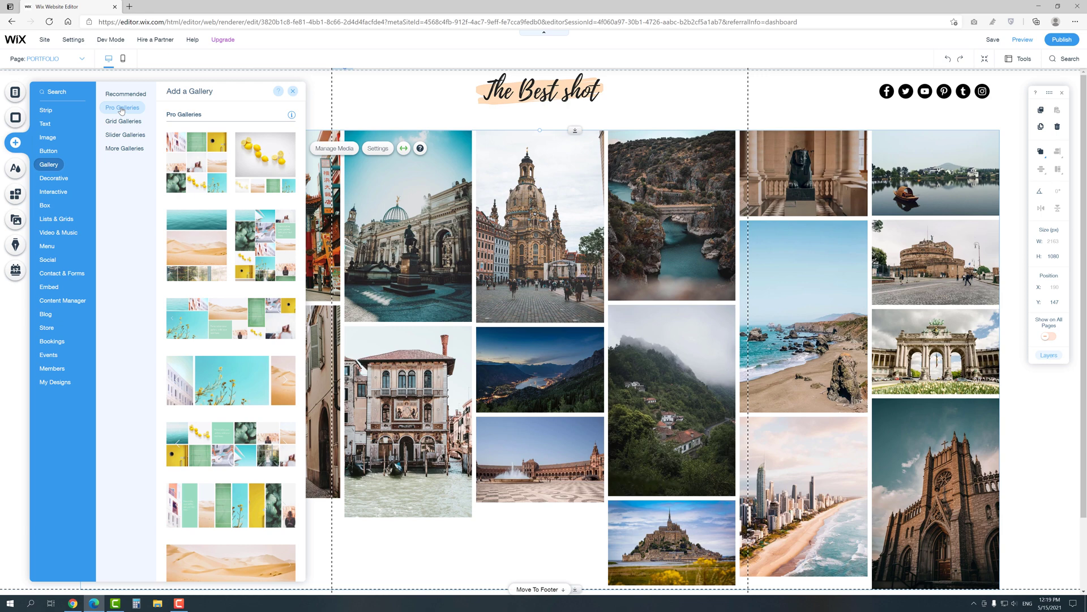
left_click(122, 121)
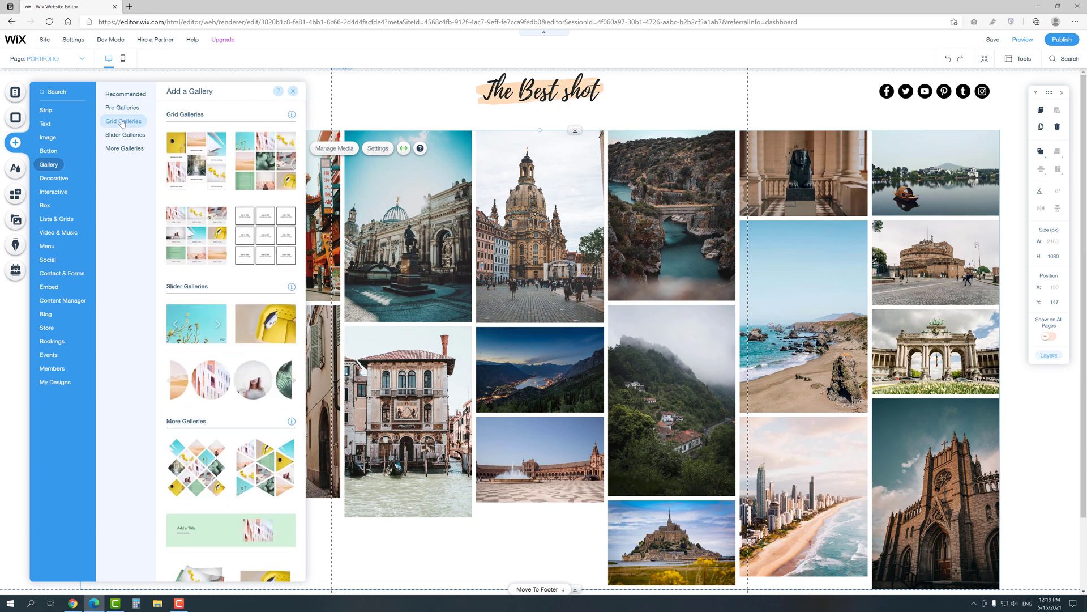
left_click(122, 135)
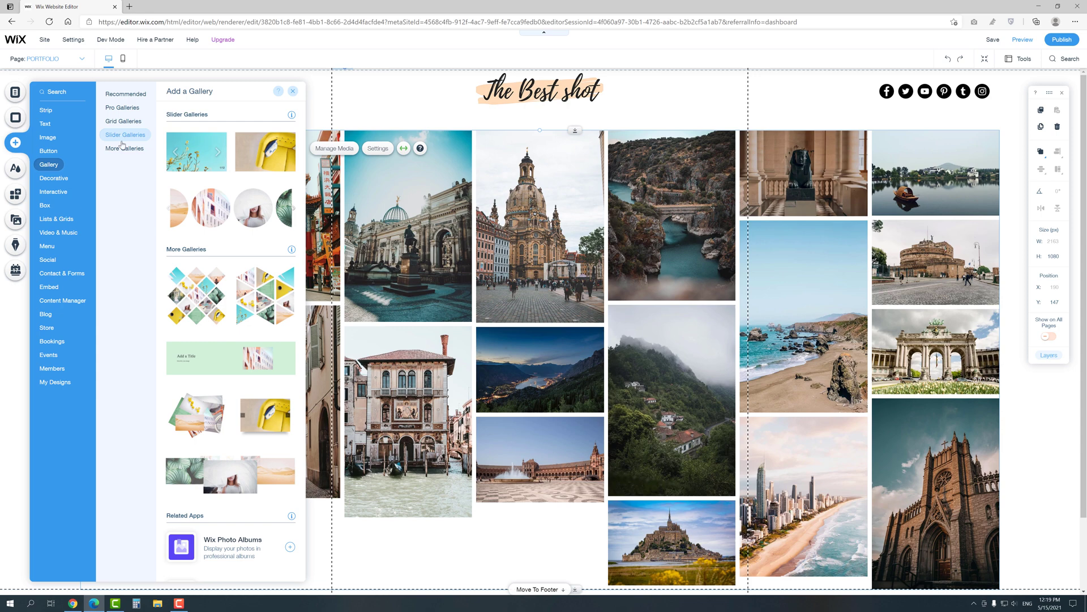
left_click(122, 148)
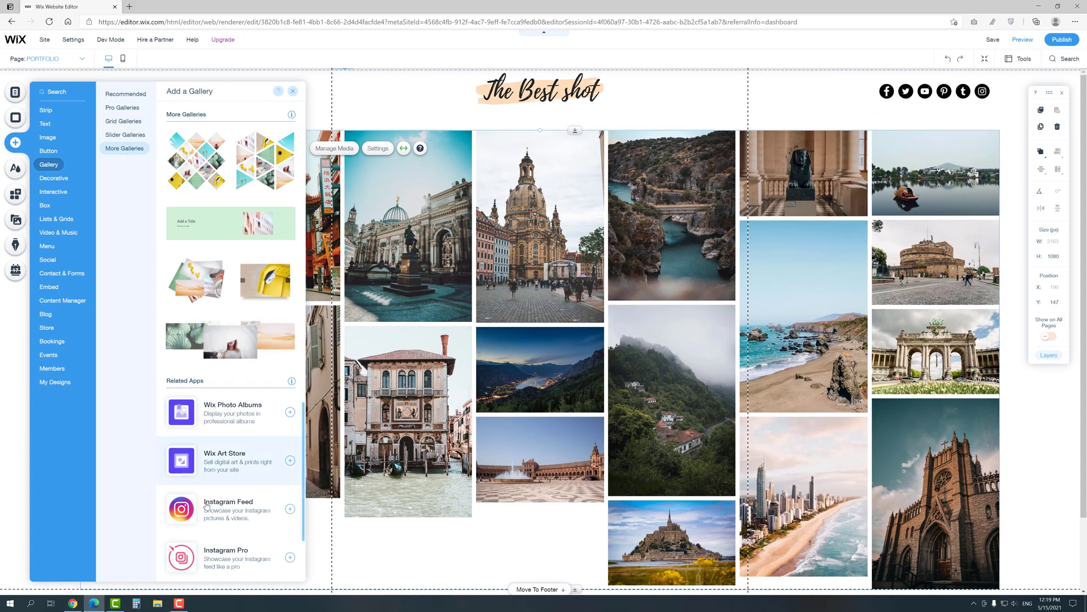
left_click(207, 510)
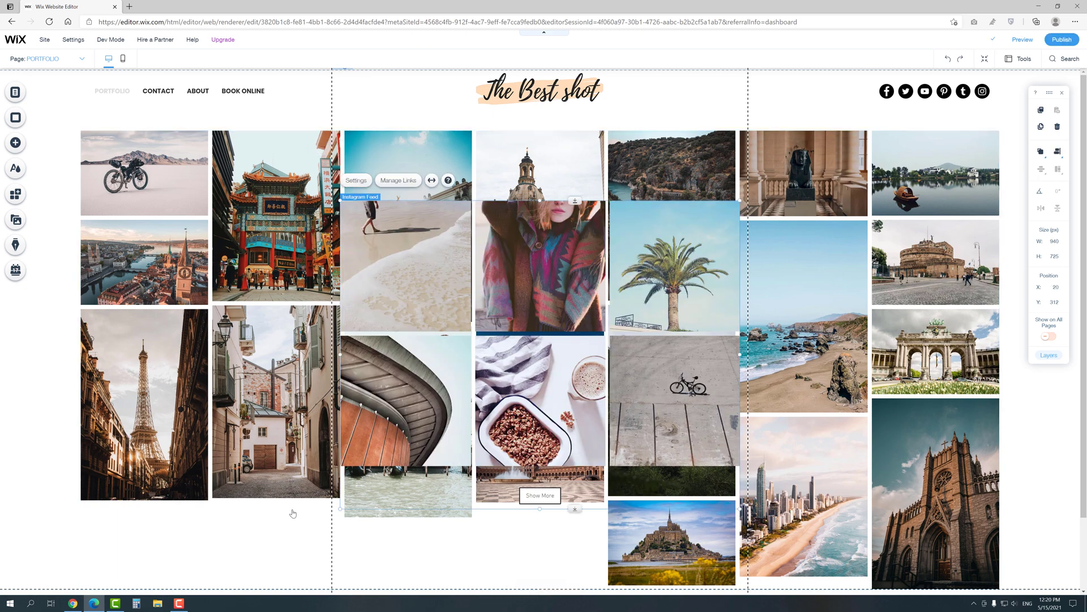
Step: Move the Instagram Feed below the photo gallery and open its settings
scroll(413, 247, "down", 2)
left_click_drag(413, 246, 445, 596)
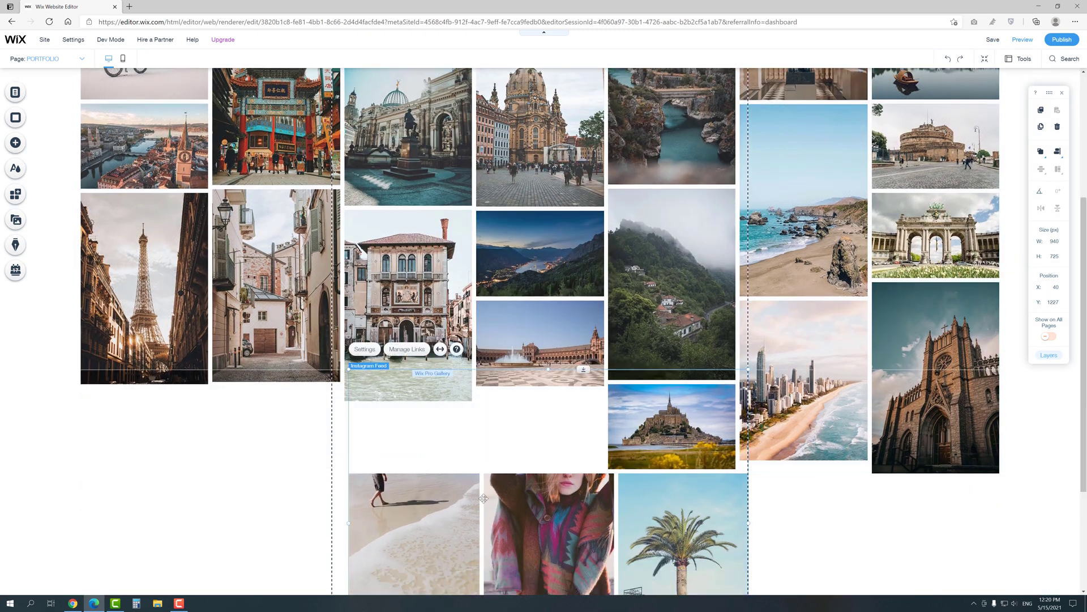
scroll(522, 351, "down", 5)
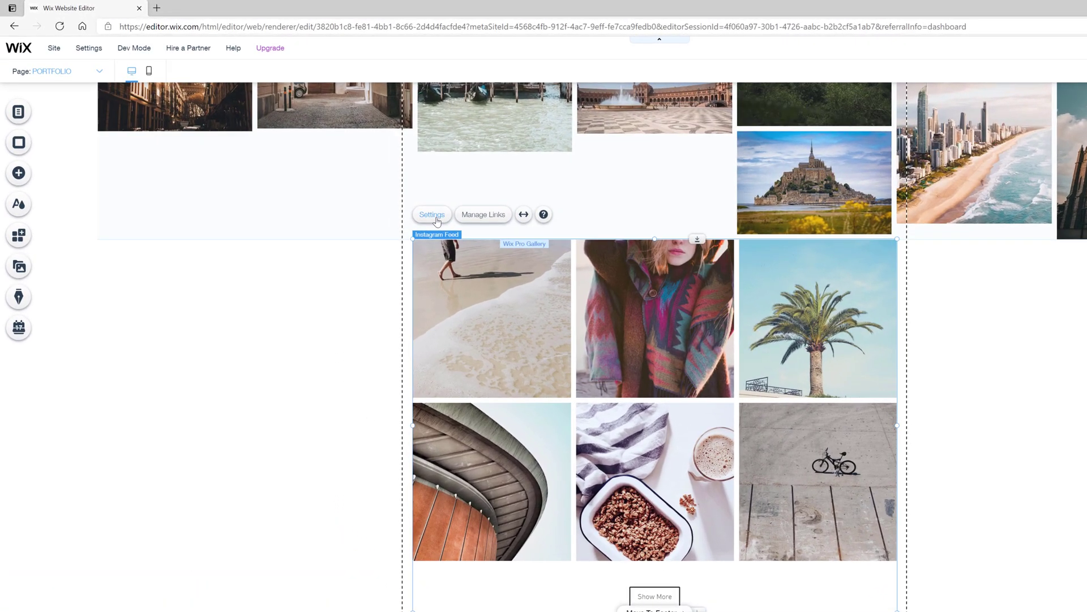
left_click(370, 183)
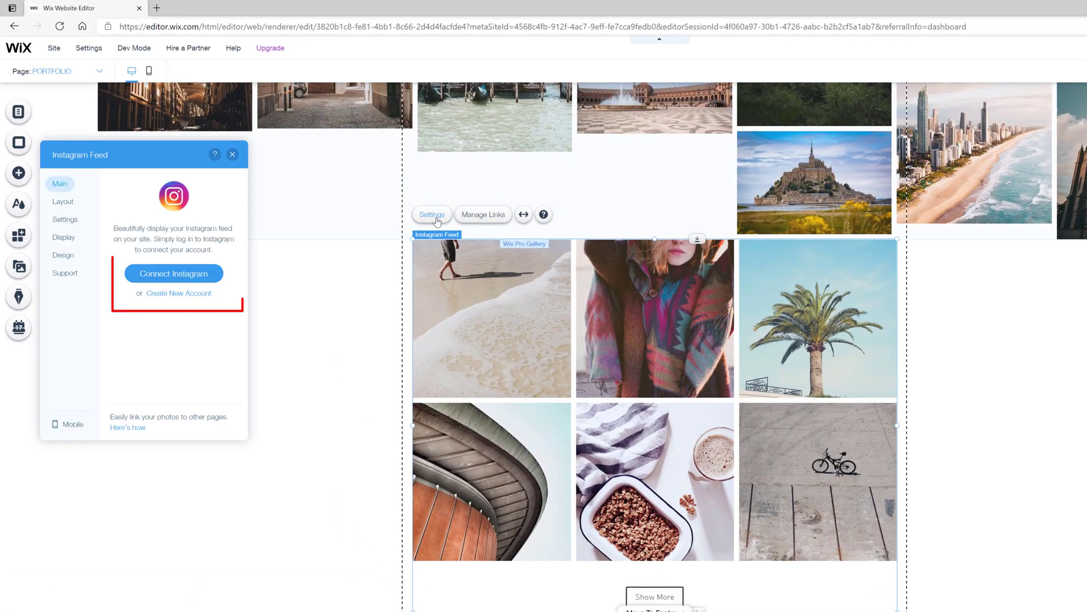
Step: Set the Instagram Feed's grid to 4 images per row and review its settings, display, design and support options
left_click(63, 202)
left_click_drag(137, 304, 148, 305)
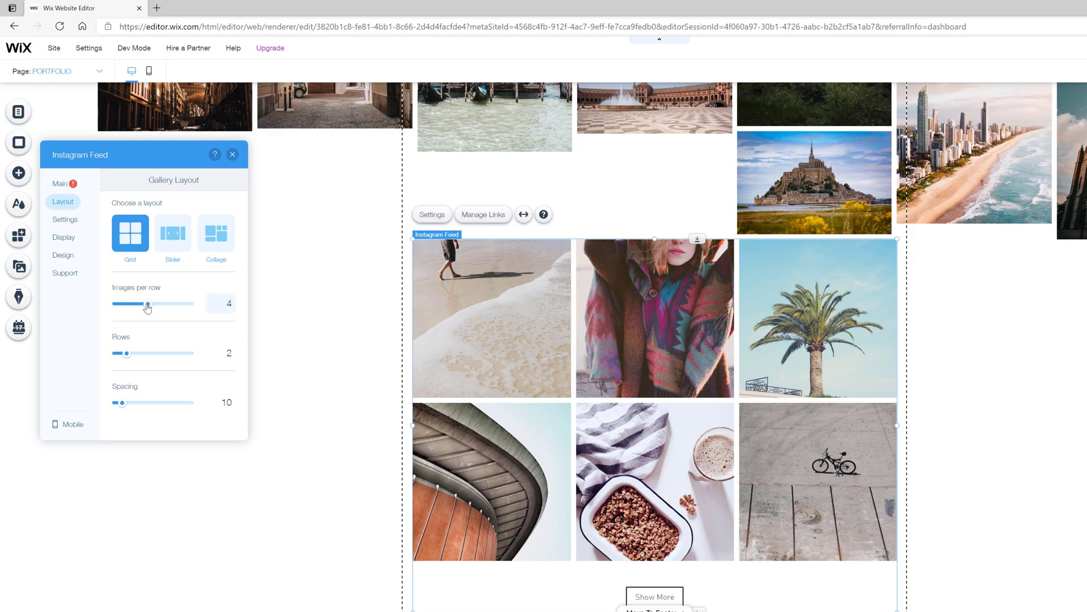
left_click(67, 219)
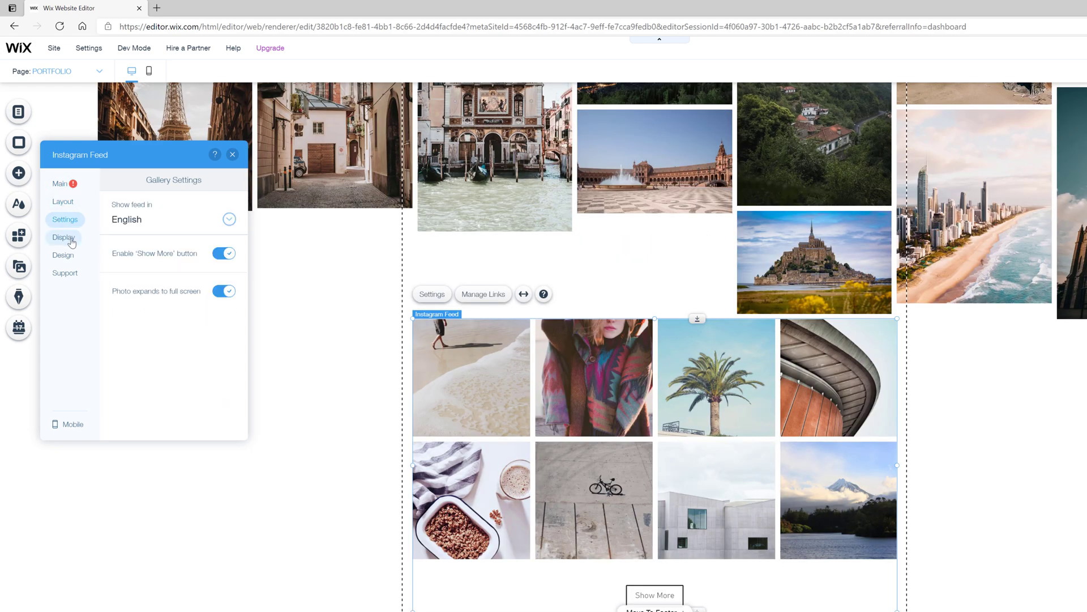
left_click(66, 237)
left_click(66, 256)
left_click(70, 274)
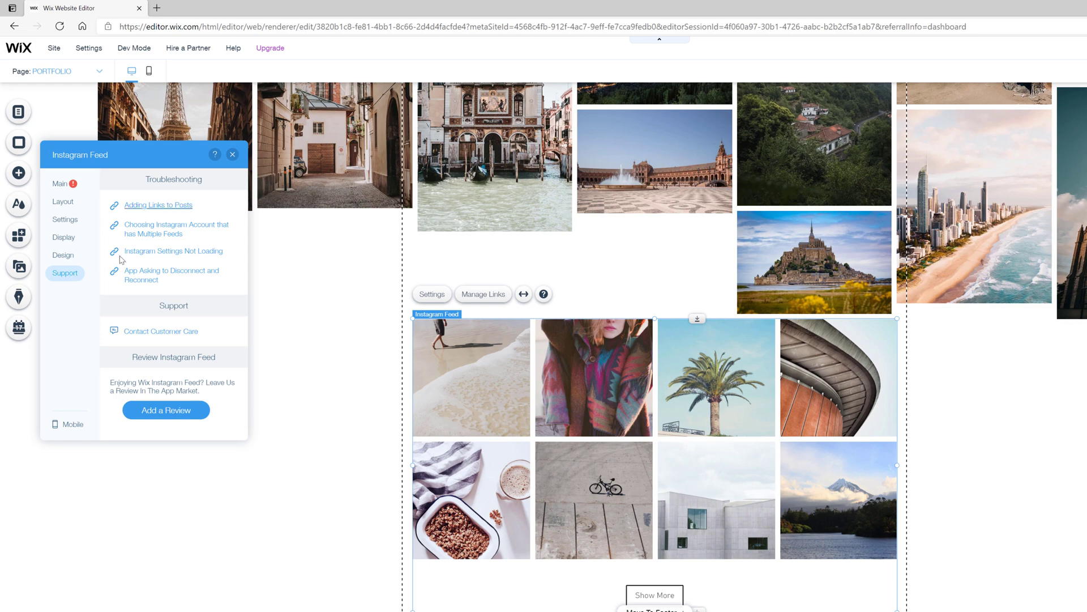
left_click(232, 155)
Step: Stretch the Instagram Feed to full width
left_click(523, 293)
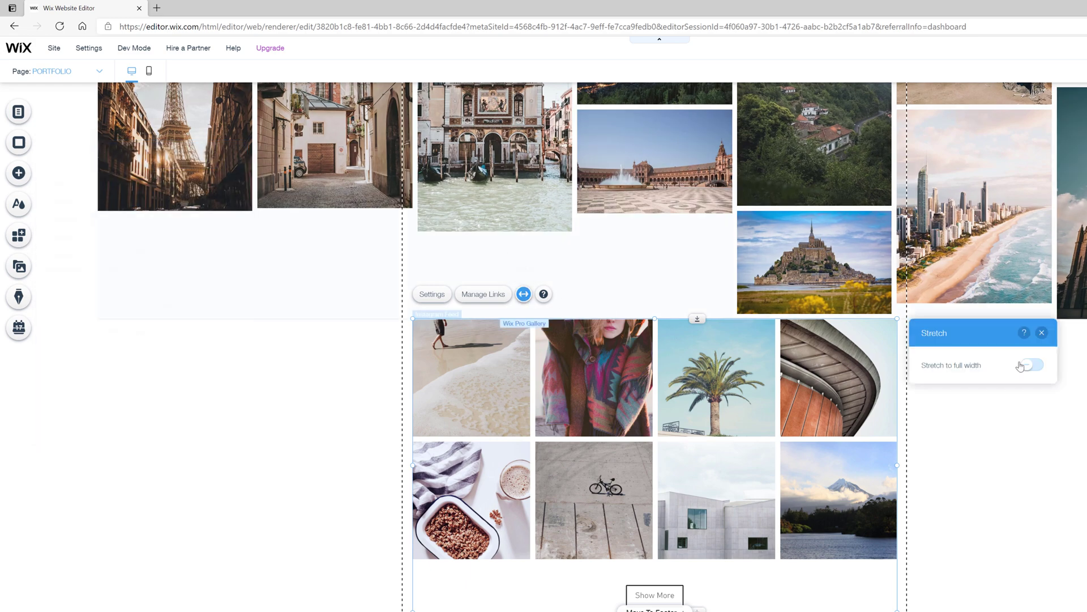
left_click(1031, 365)
left_click_drag(923, 418, 963, 417)
left_click(882, 428)
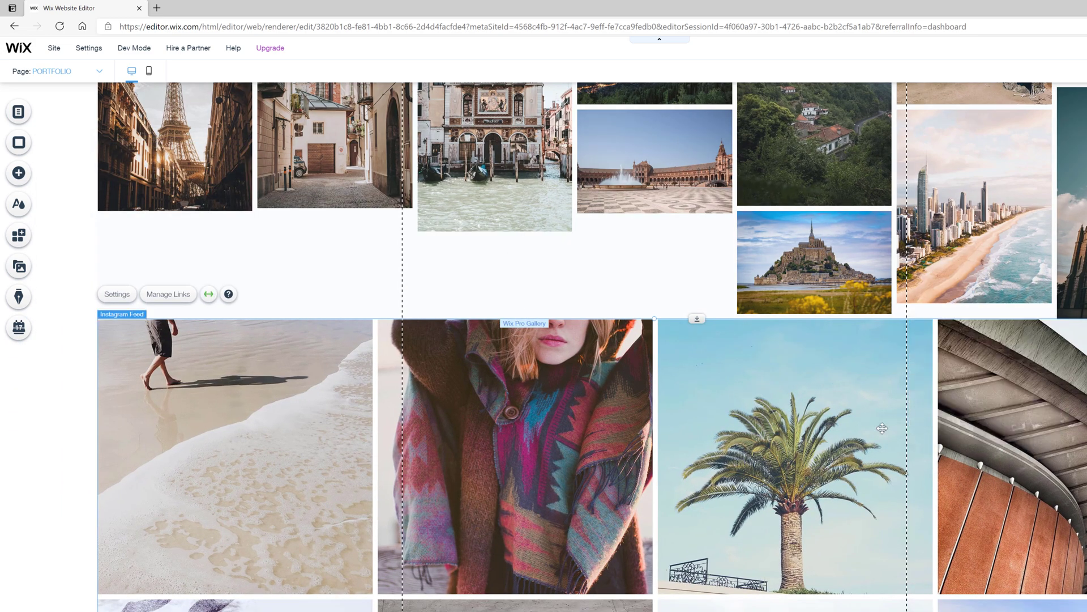
Step: Delete the Instagram Feed from the portfolio page
right_click(882, 428)
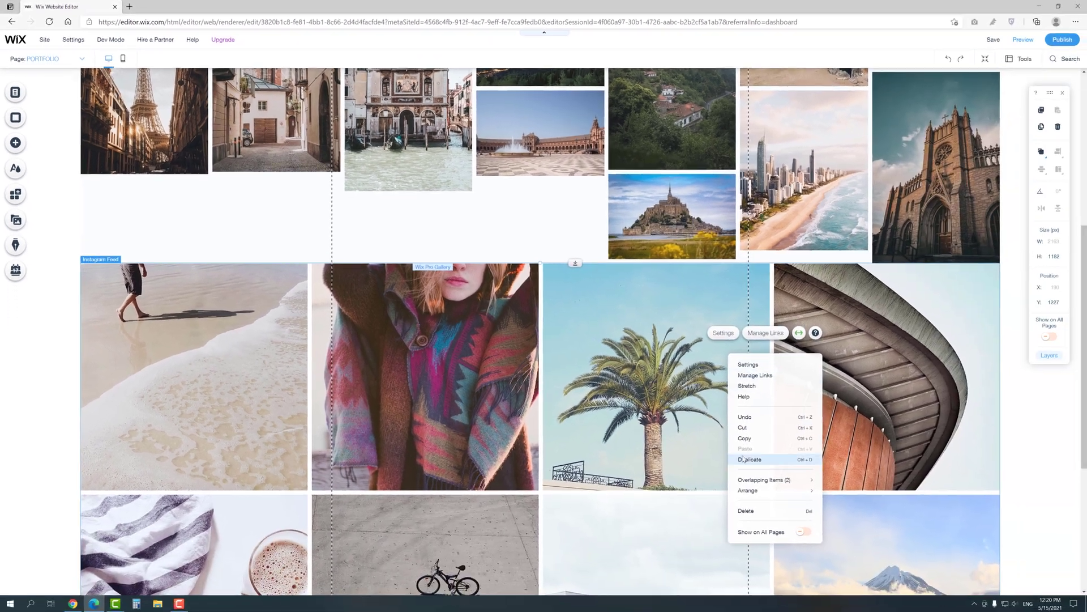
left_click(751, 511)
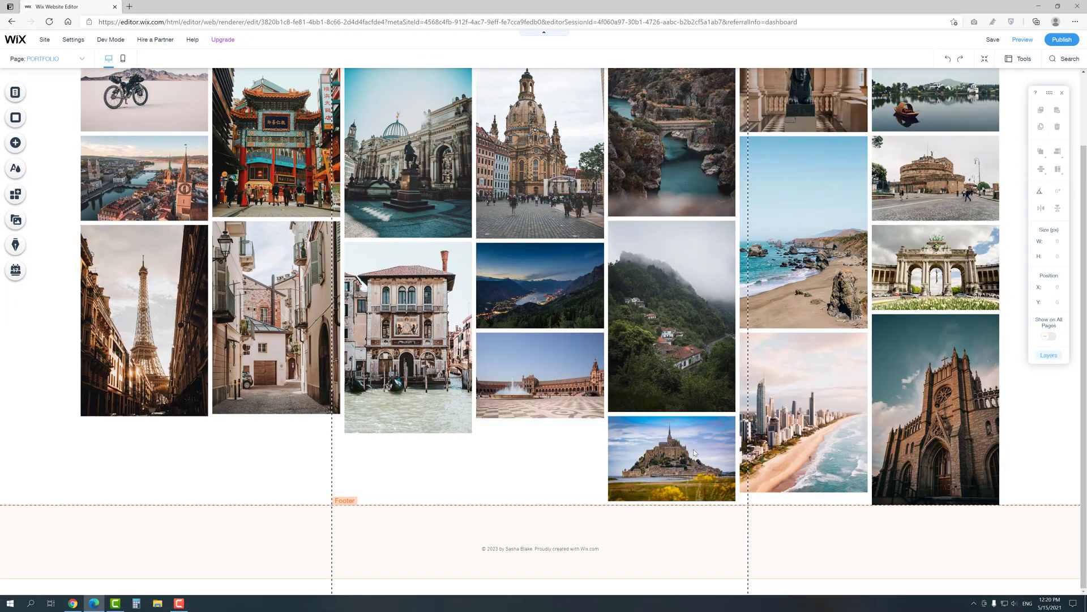
scroll(693, 448, "up", 2)
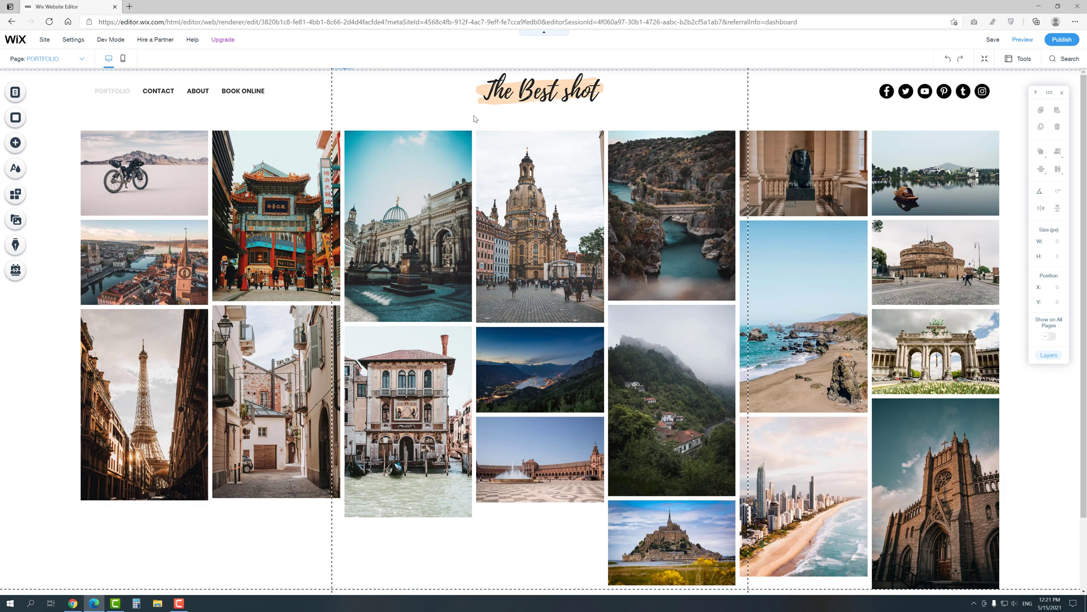
Step: Switch to the mobile view and move The Best shot logo into the header beside the menu icon
left_click(125, 59)
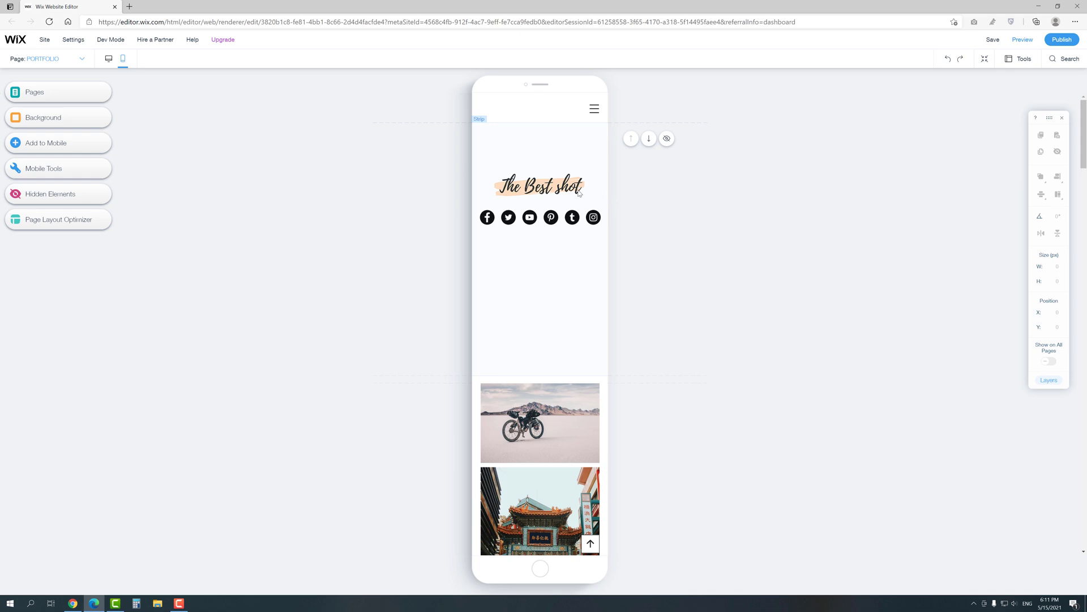
left_click(558, 186)
left_click_drag(558, 186, 522, 106)
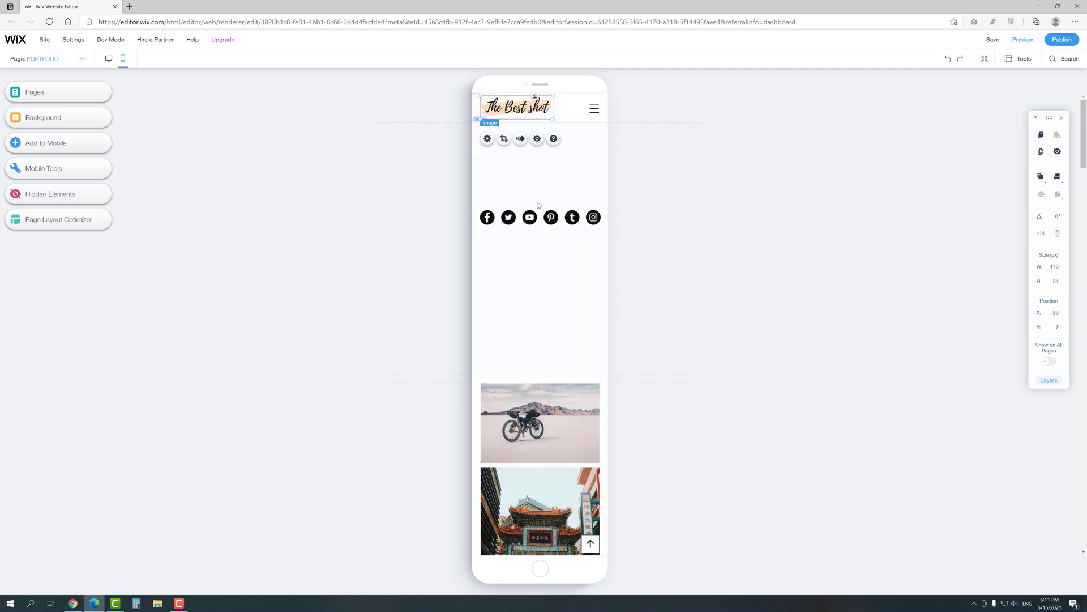
Step: Hide the strip's empty Column 1 and Column 2 in the mobile view
left_click(540, 278)
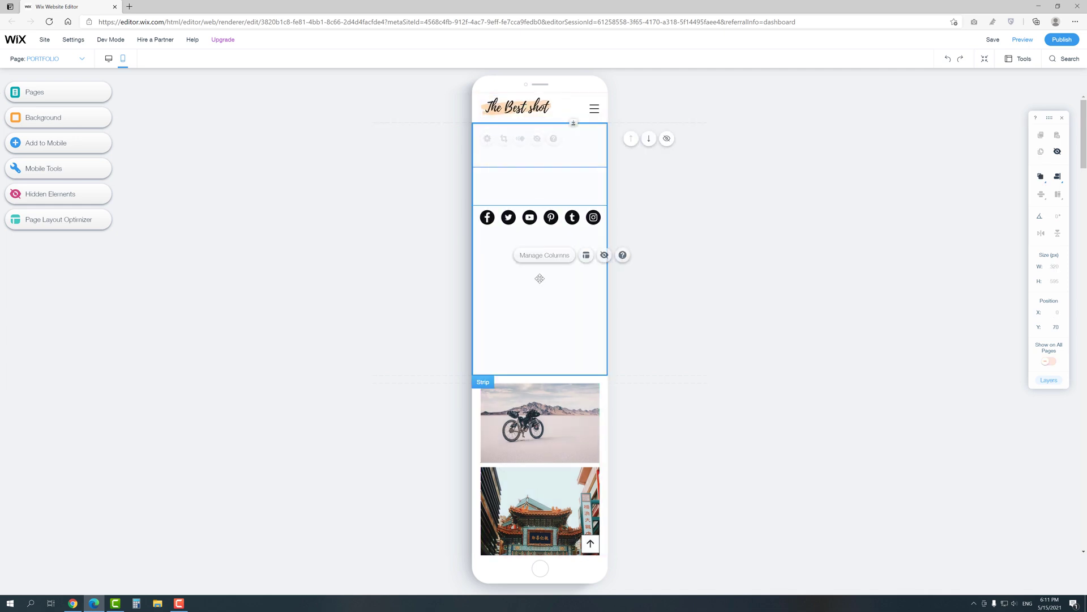
left_click(547, 189)
left_click(602, 134)
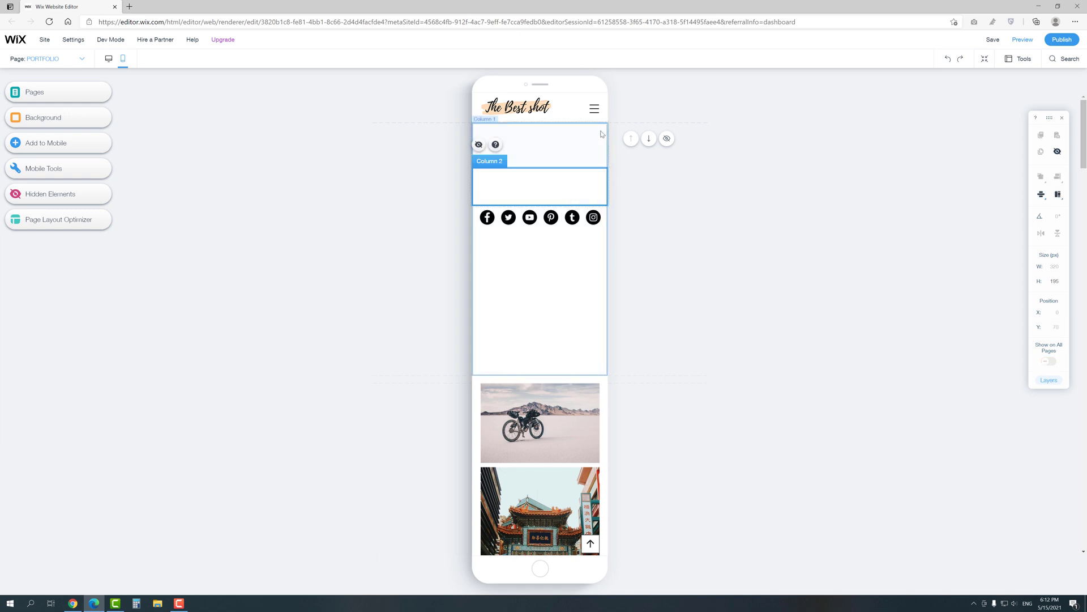
left_click(479, 145)
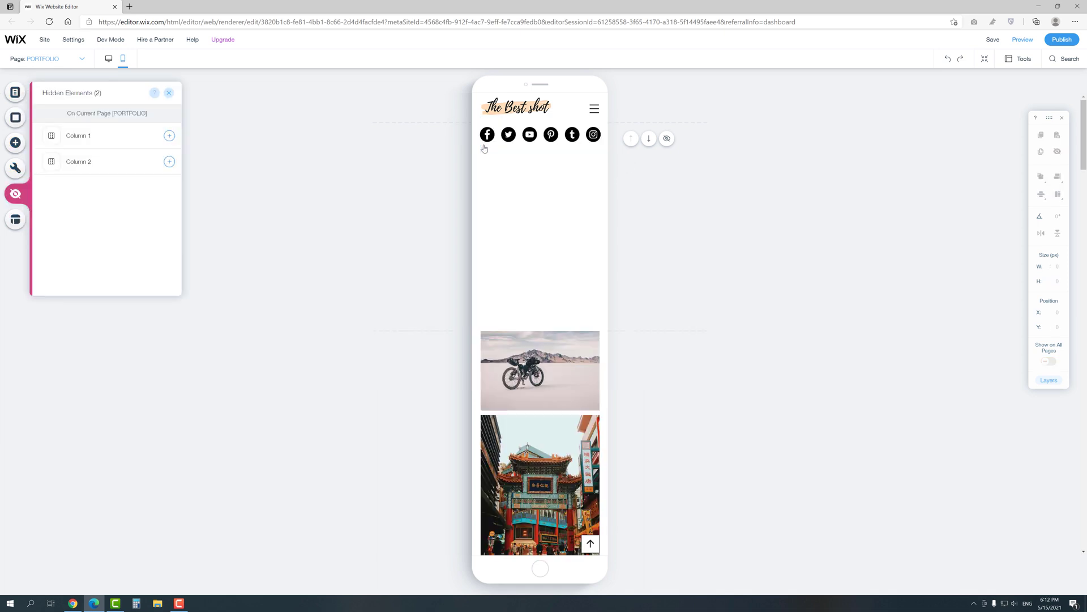
left_click(169, 92)
Step: Shorten the mobile strip so it ends just below the social icons, directly above the gallery
left_click(534, 226)
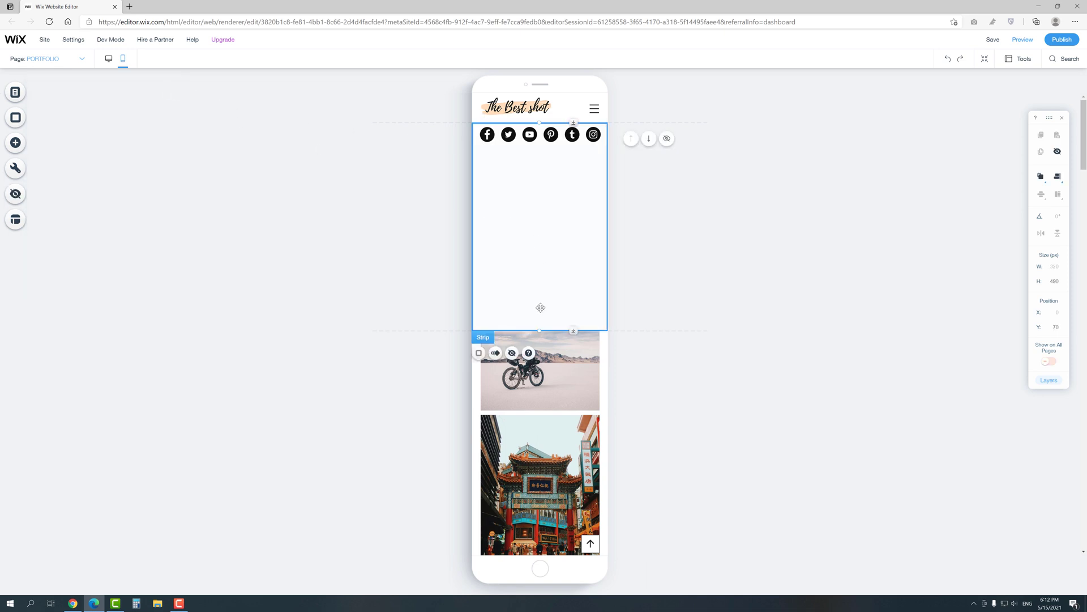
left_click_drag(571, 332, 585, 149)
left_click(667, 199)
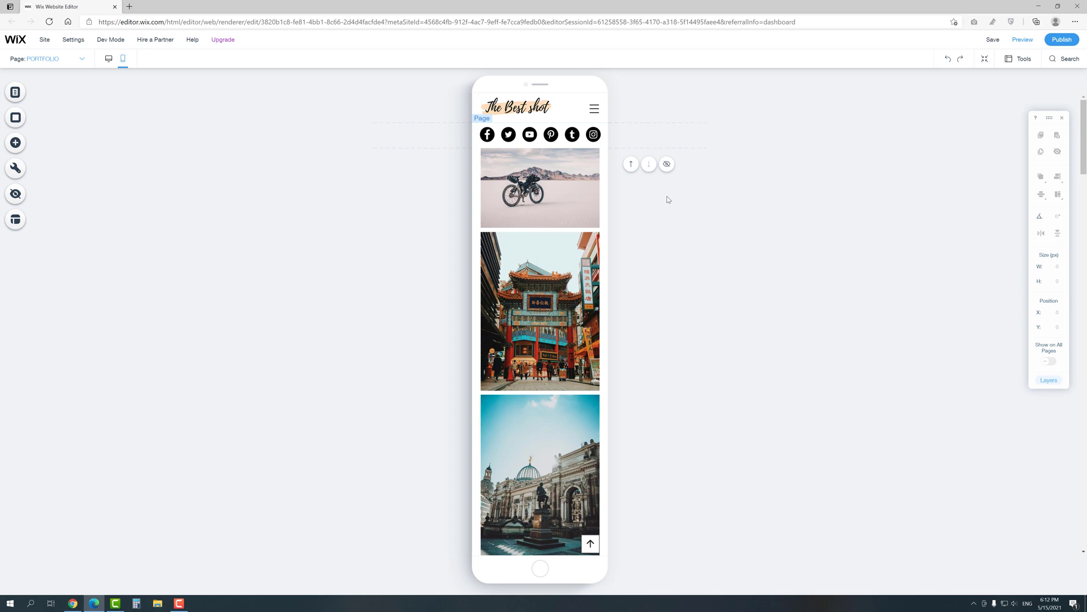
Step: Return to the desktop view, look through the site's page list and open the ABOUT page
left_click(111, 63)
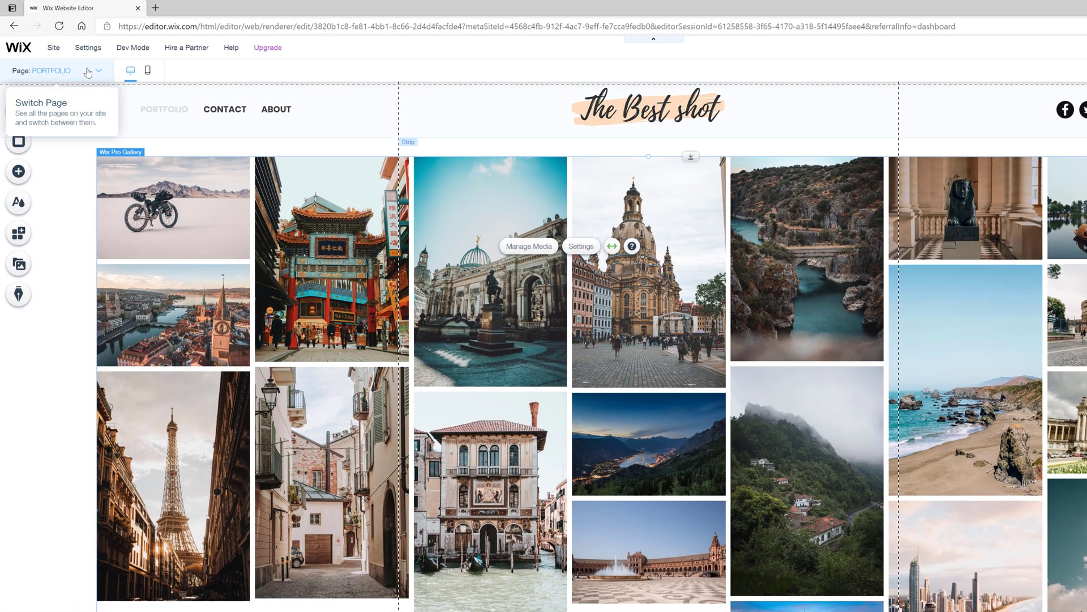
left_click(73, 59)
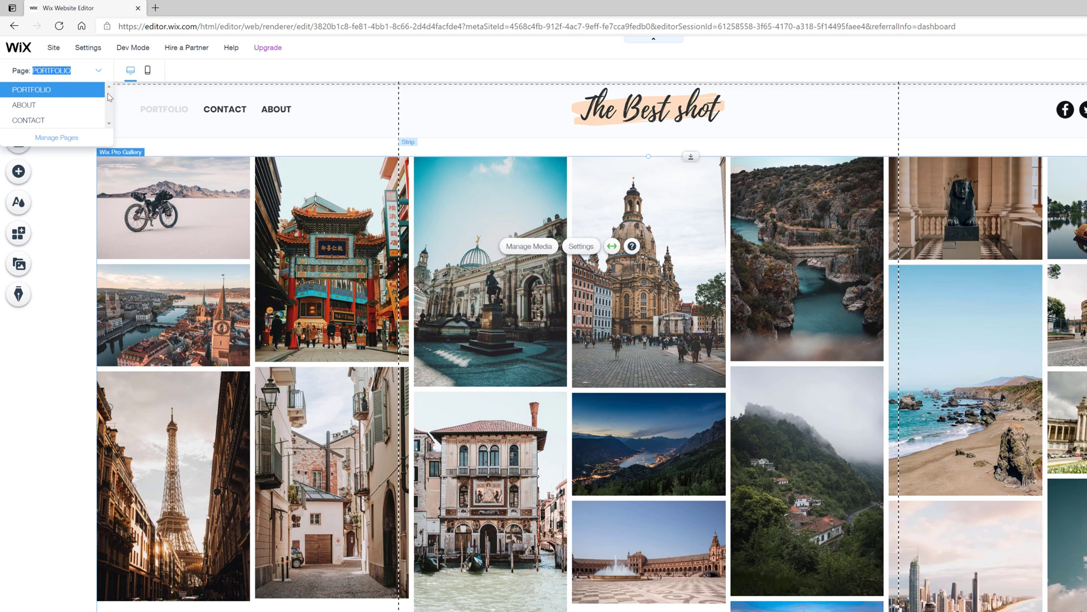
left_click(100, 71)
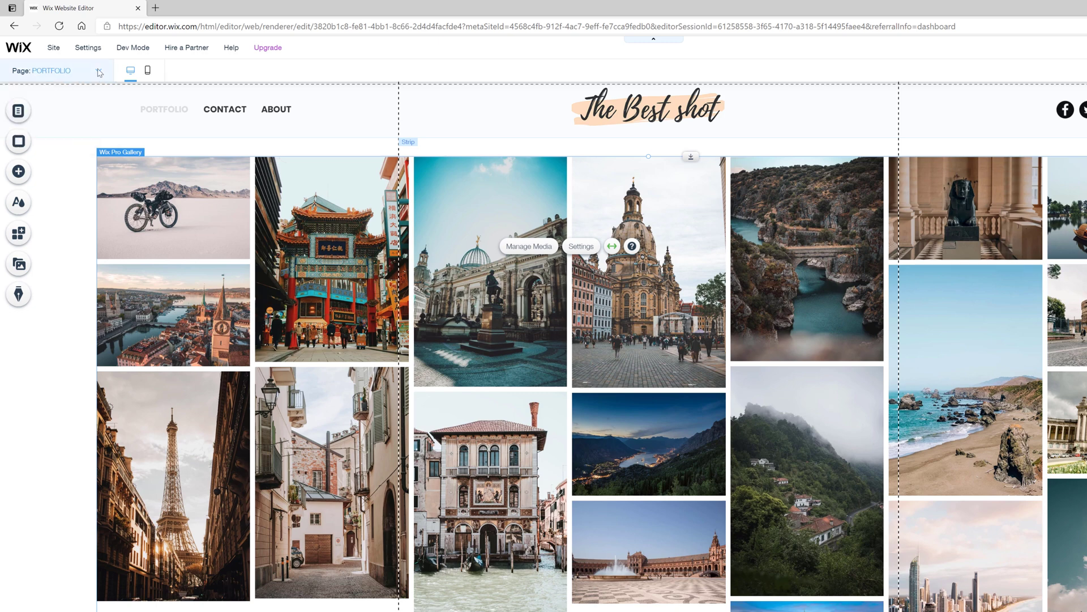
left_click(22, 111)
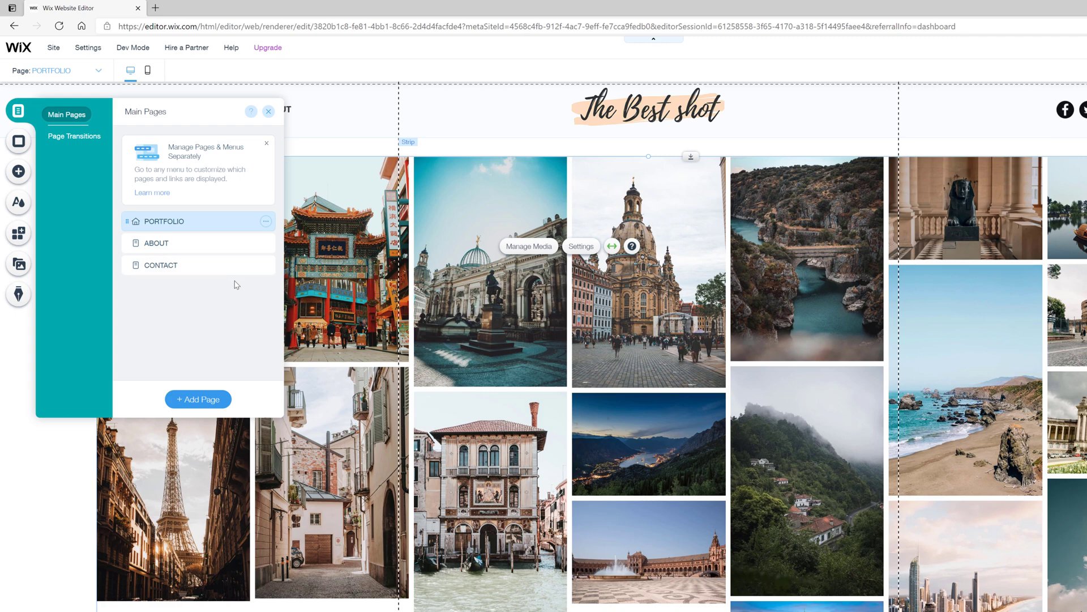
left_click(266, 243)
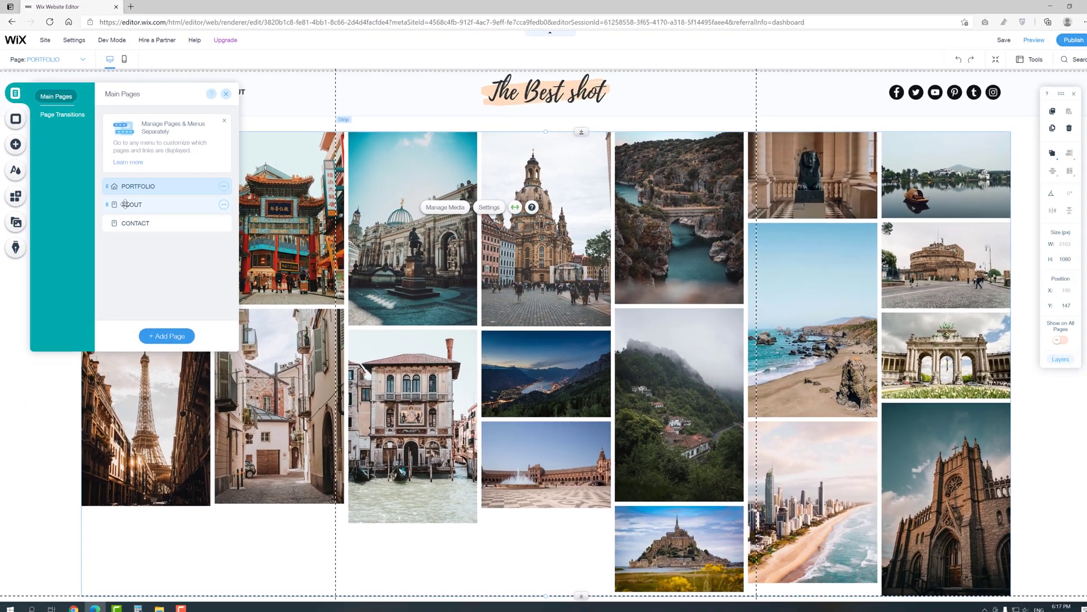
left_click(149, 242)
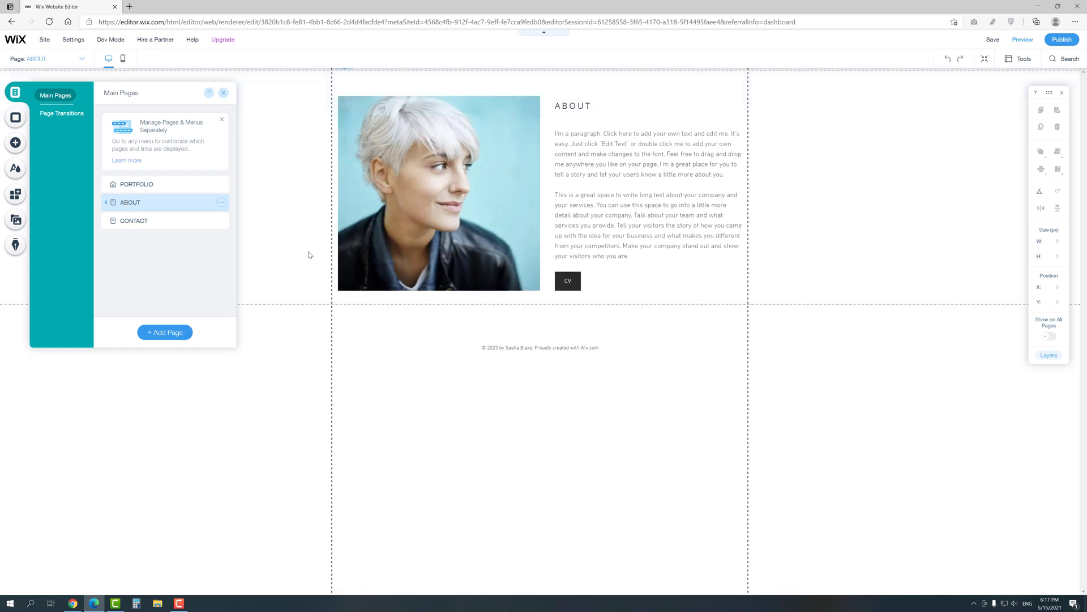
Step: Replace the ABOUT heading's text with "Hello, welcome!"
double_click(576, 108)
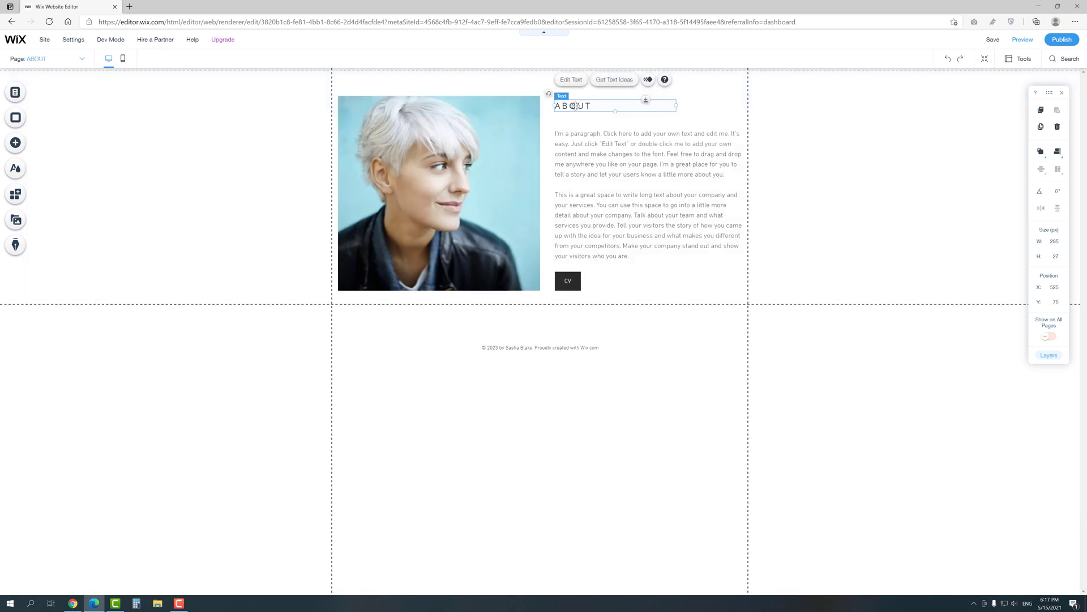
type("Hello")
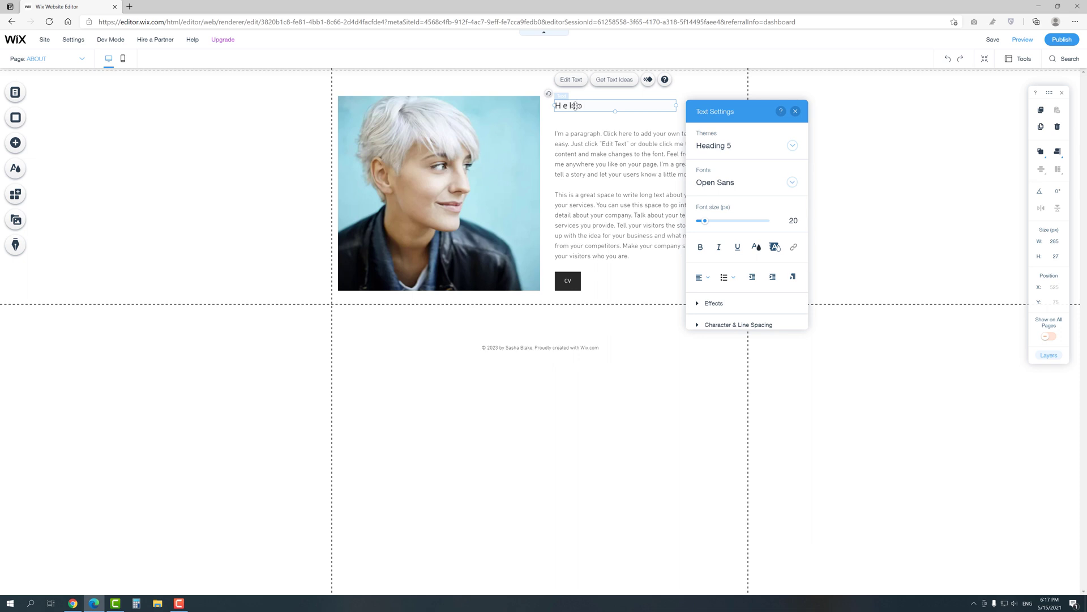
type(", welcome!")
left_click(795, 111)
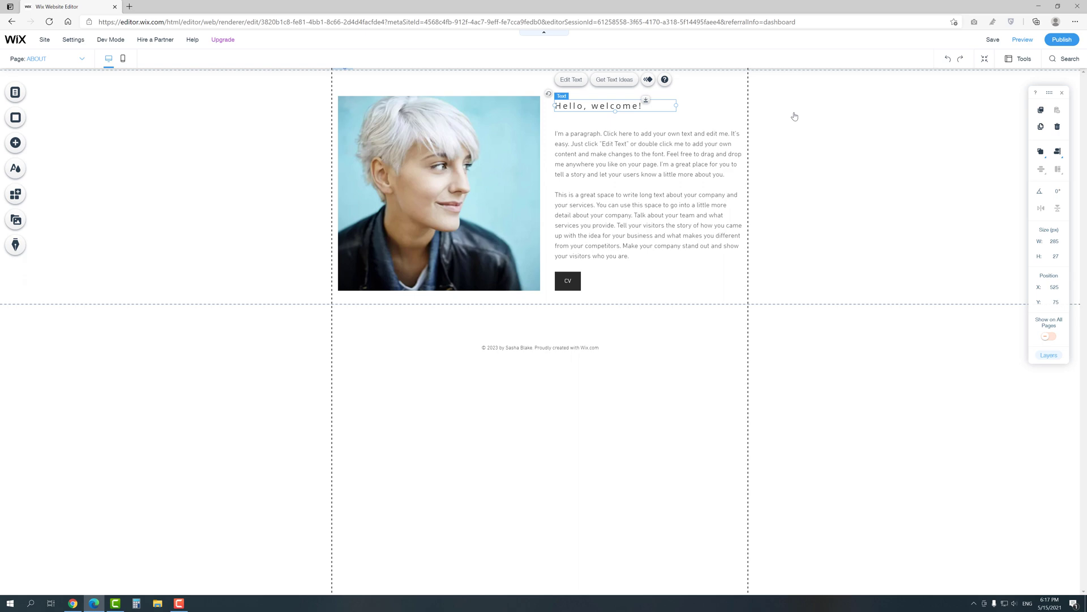
Step: Go back to the PORTFOLIO page and add the Bookings app to the site
left_click(72, 59)
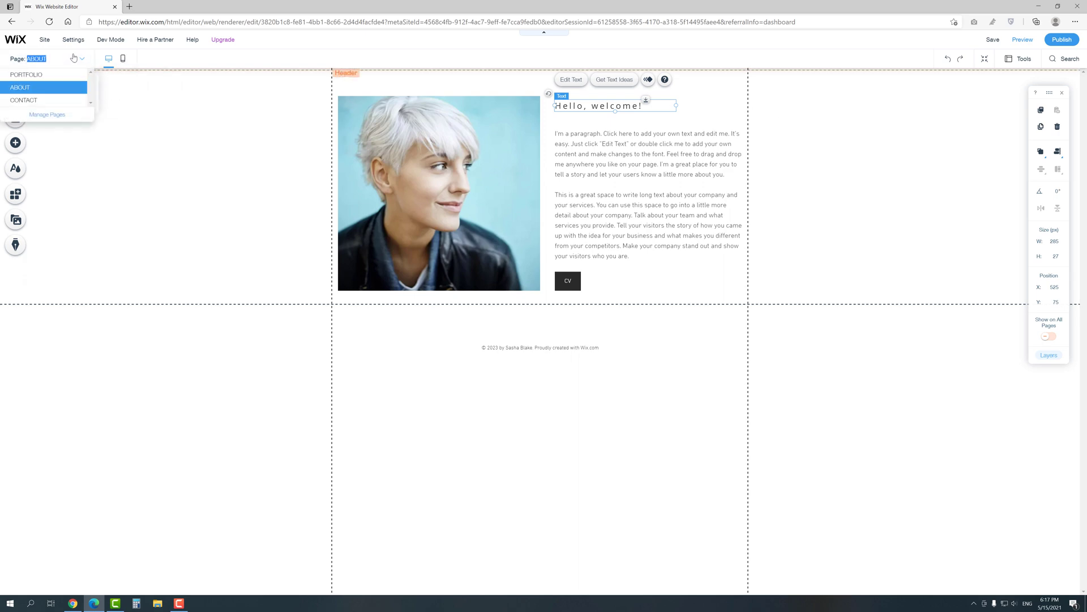
left_click(26, 74)
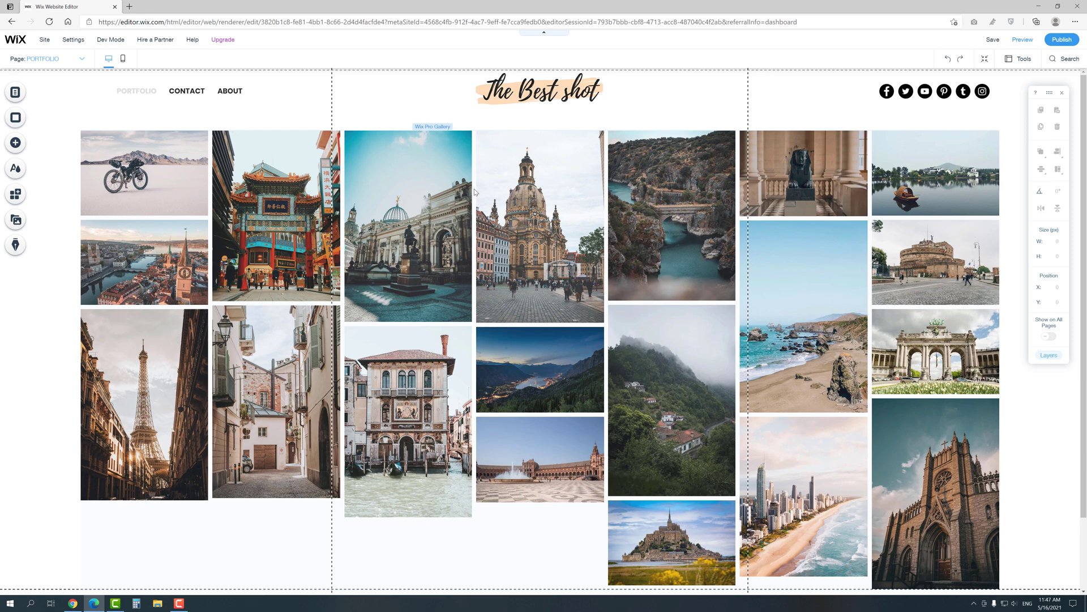
left_click(16, 143)
left_click(57, 341)
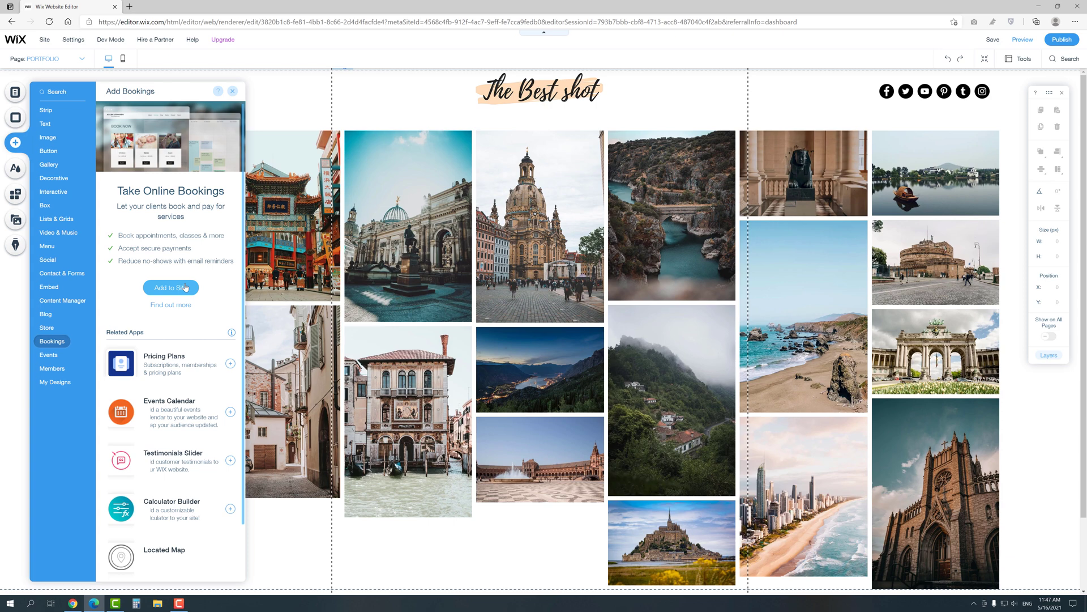
left_click(185, 287)
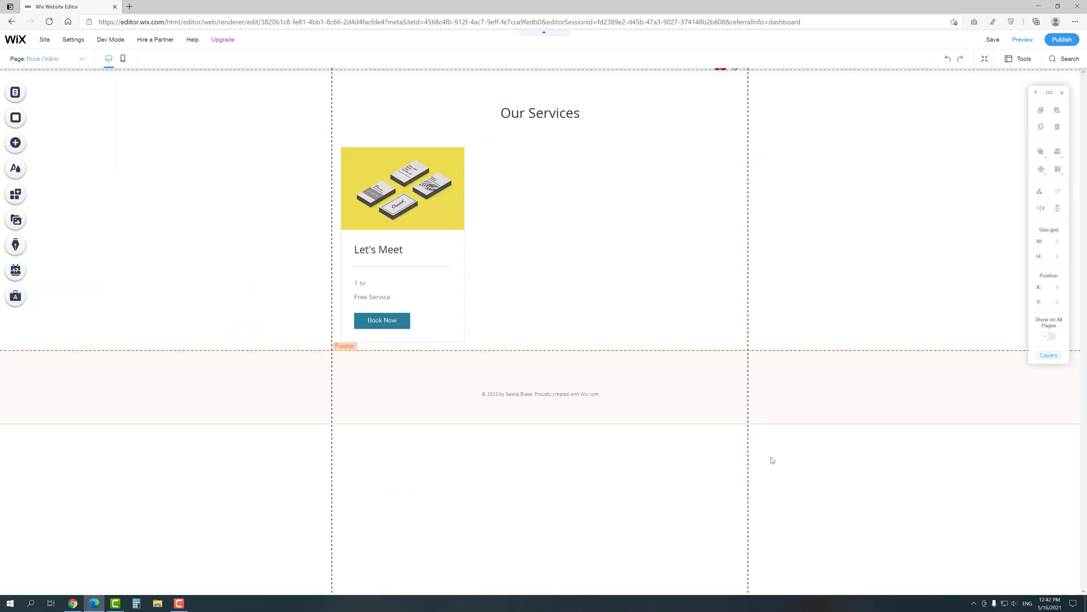
Step: Try the Side by Side and Overlapping layouts on the Book Online widget and set its layout to Strip
left_click(443, 226)
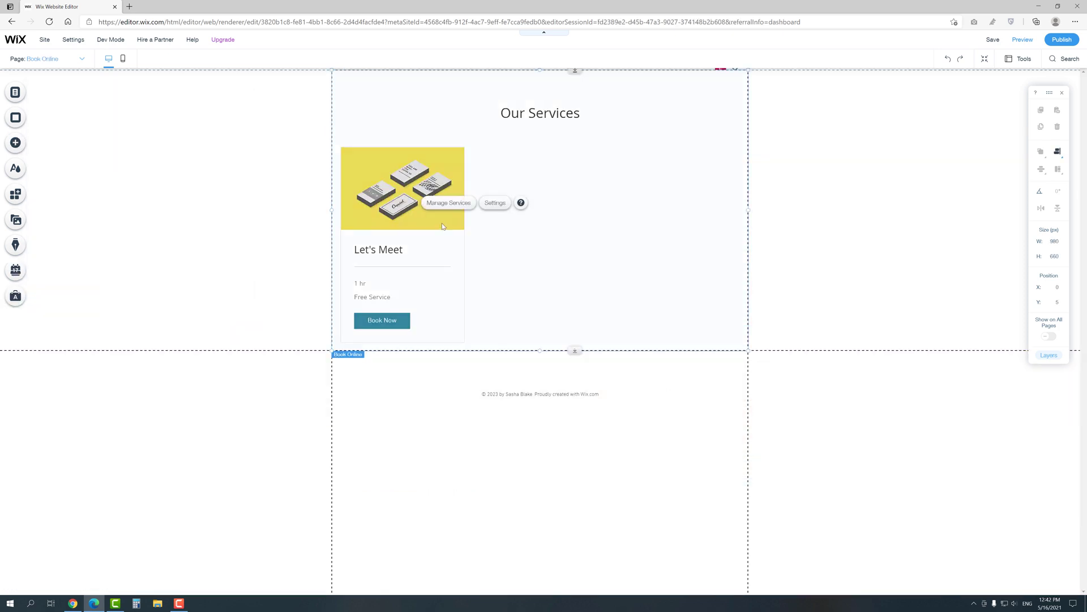
left_click(496, 203)
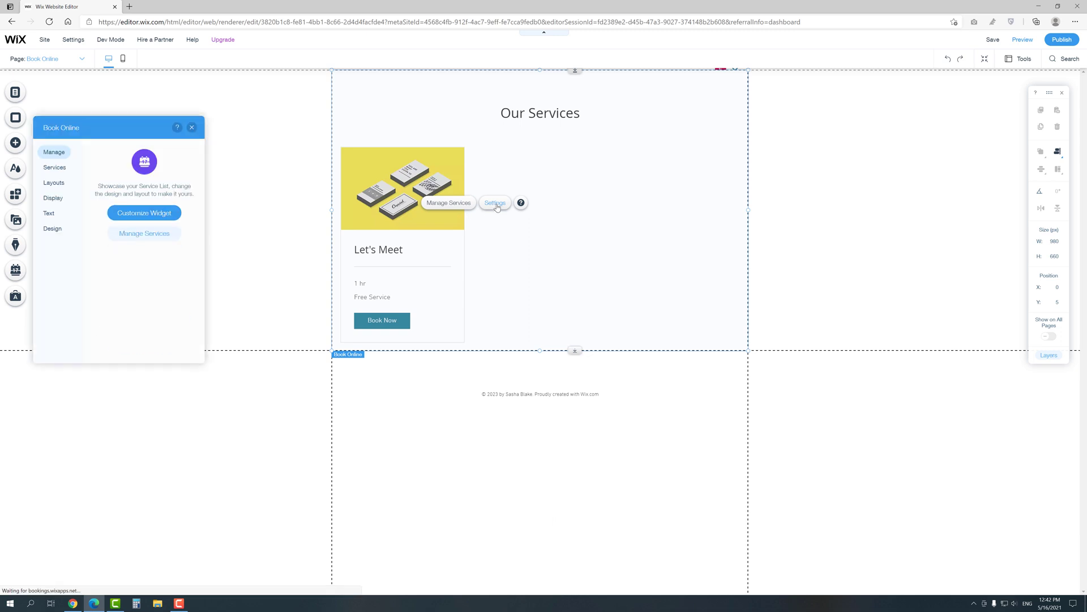
left_click(62, 170)
left_click(54, 183)
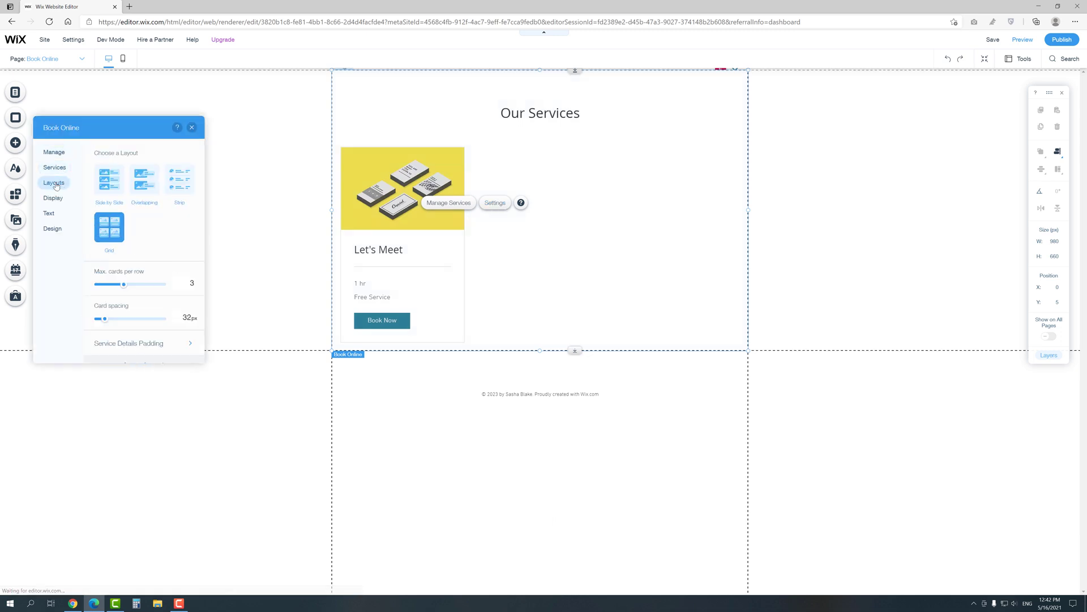
left_click(109, 179)
left_click(151, 185)
left_click(179, 179)
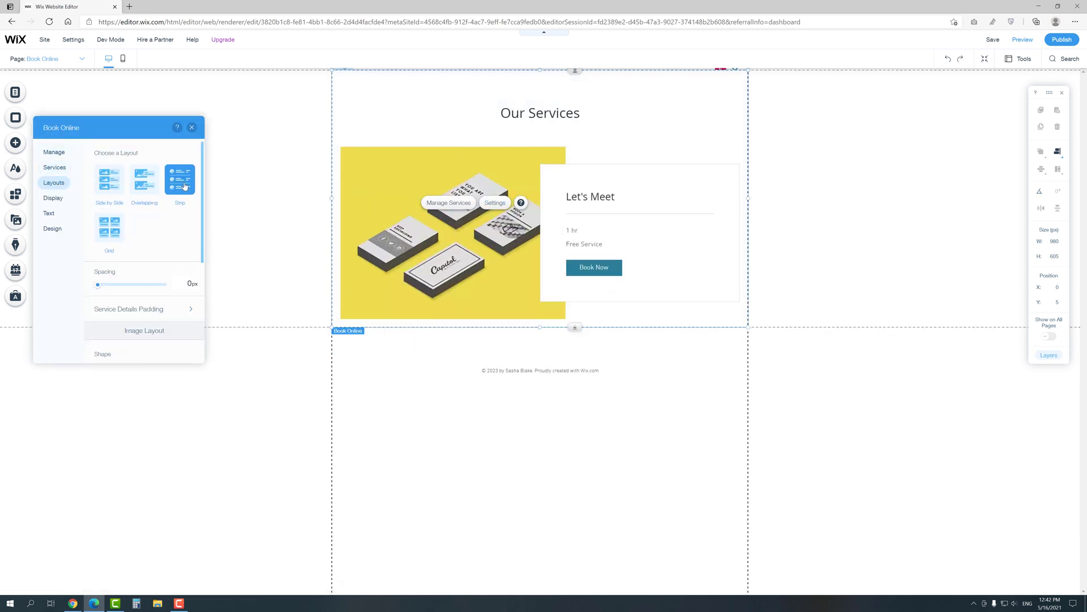
Step: Review the Book Online widget's display, text and design options, and open its service management
left_click(52, 198)
left_click(50, 214)
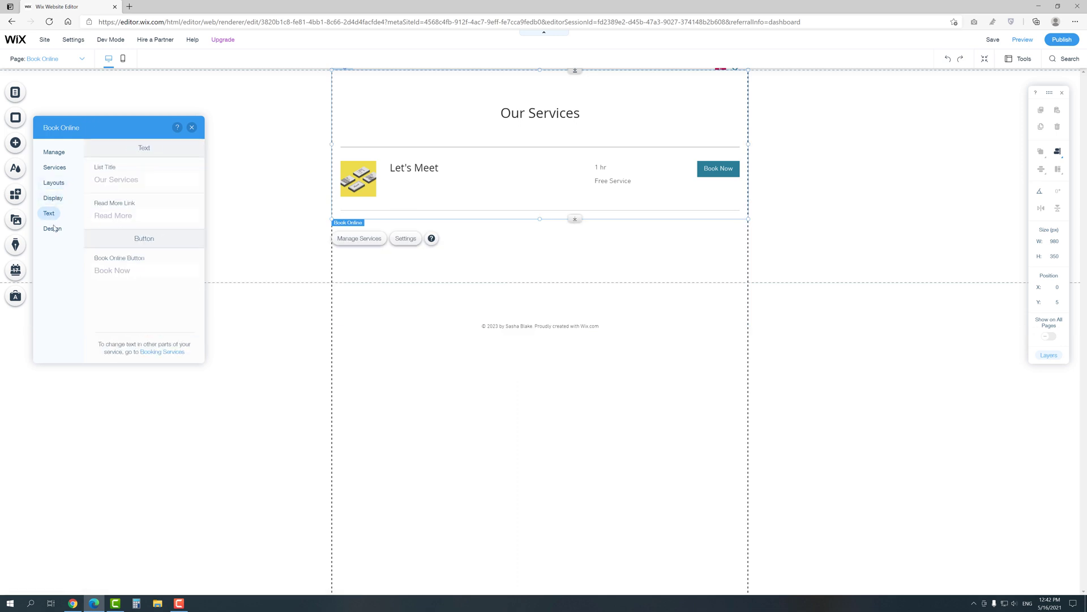
left_click(52, 228)
left_click(192, 127)
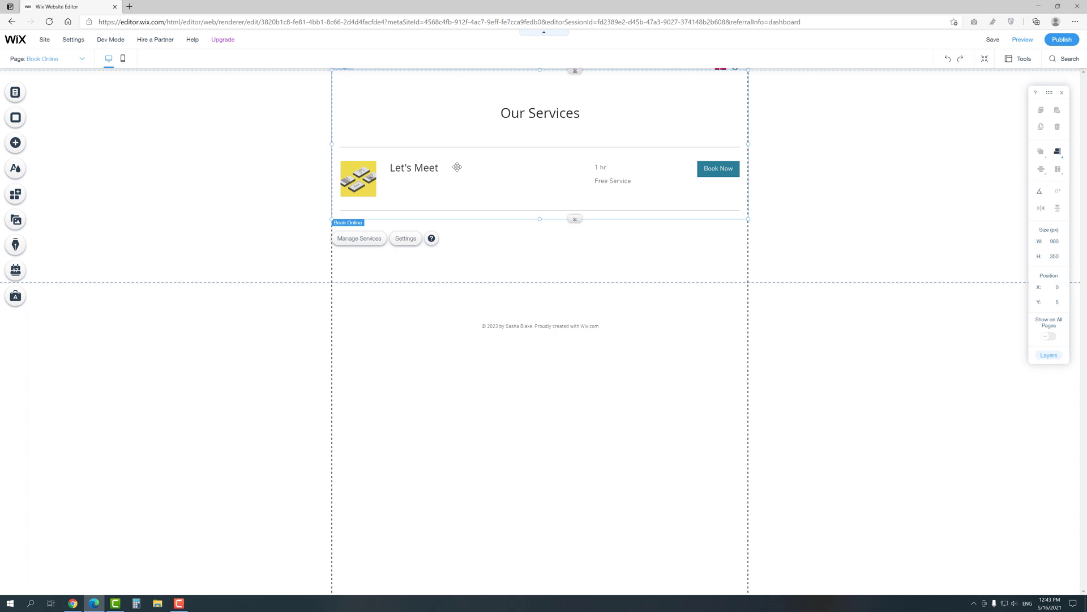
left_click(361, 242)
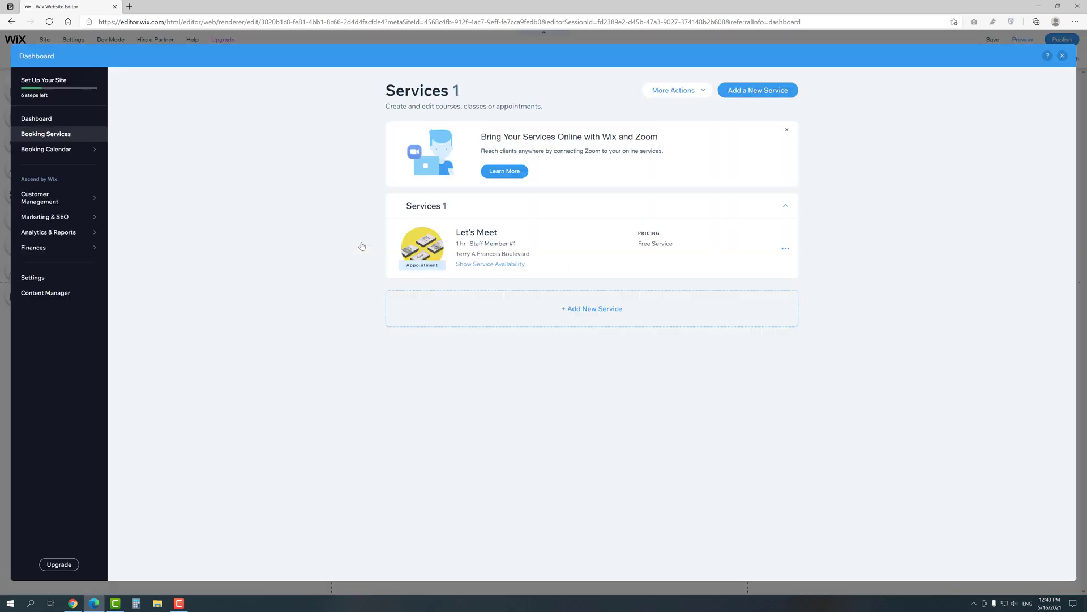
Step: Create a new 1-on-1 booking service titled "Photoshoot training"
left_click(573, 309)
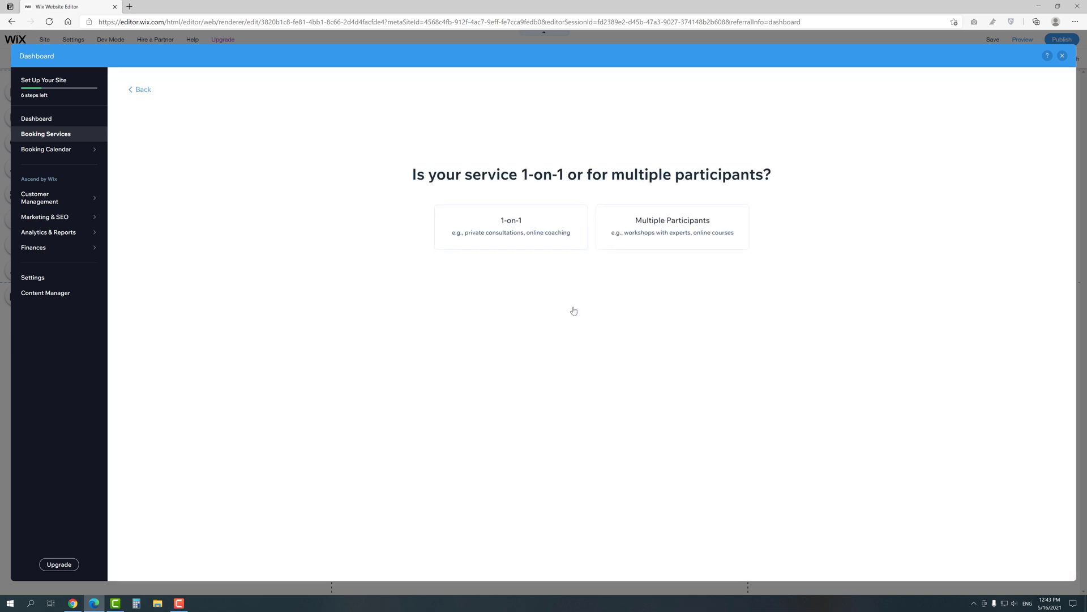
left_click(528, 234)
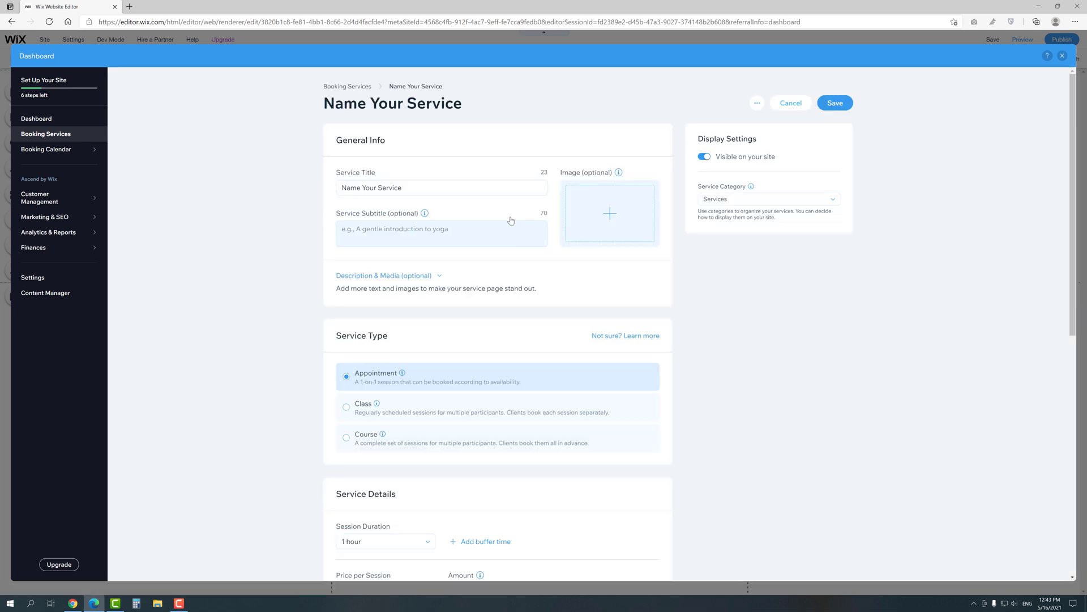
left_click(479, 192)
type("Photoshoot training")
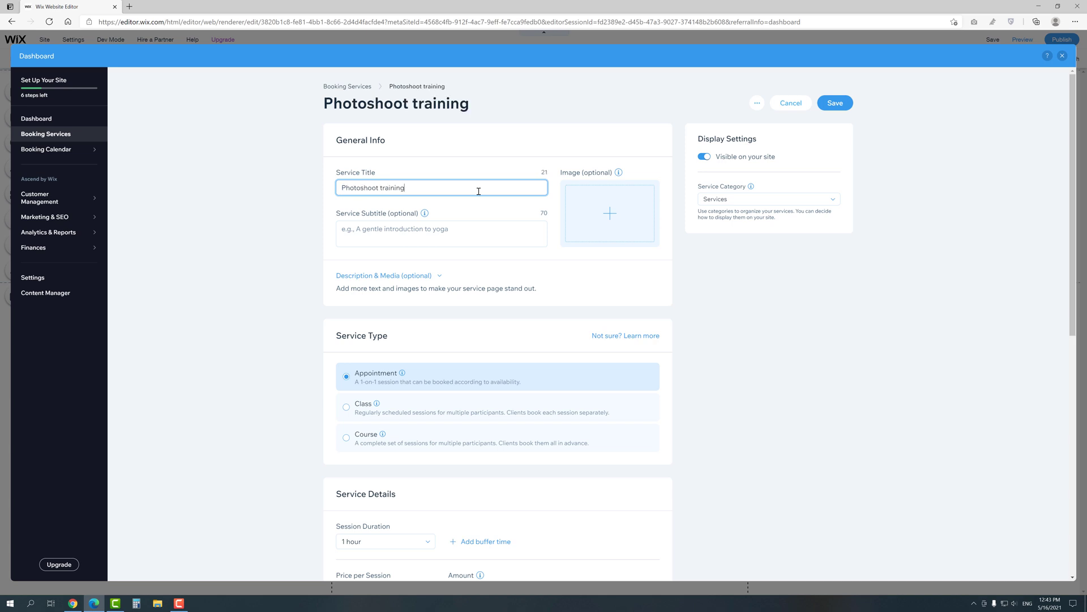
Step: Add the service subtitle "We're going to take some pictures!" and give the service a camera photo
left_click(477, 226)
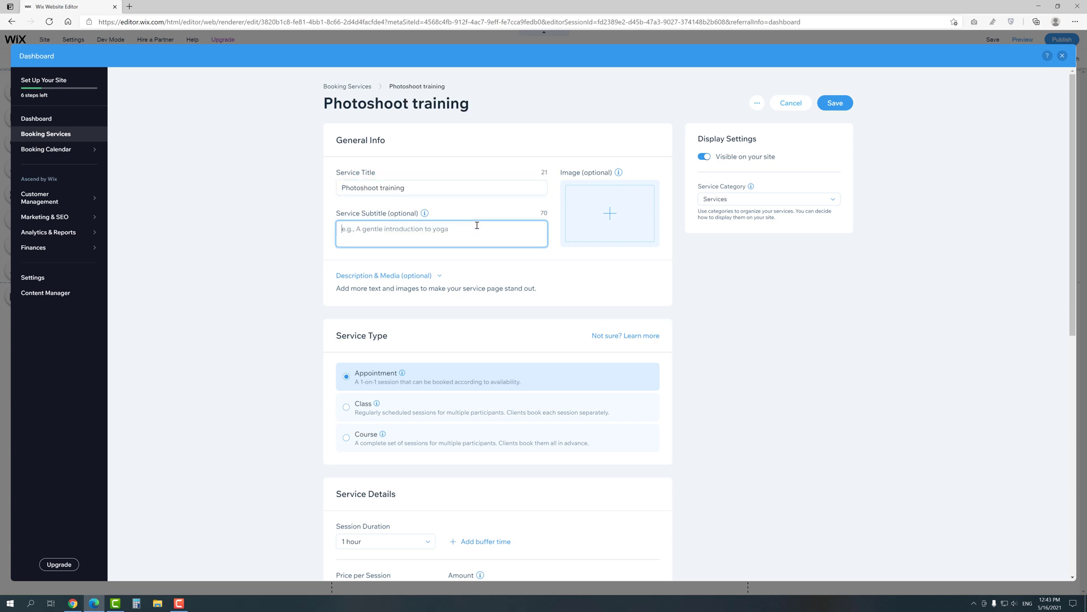
type("We're gonna take some pictures!")
right_click(371, 228)
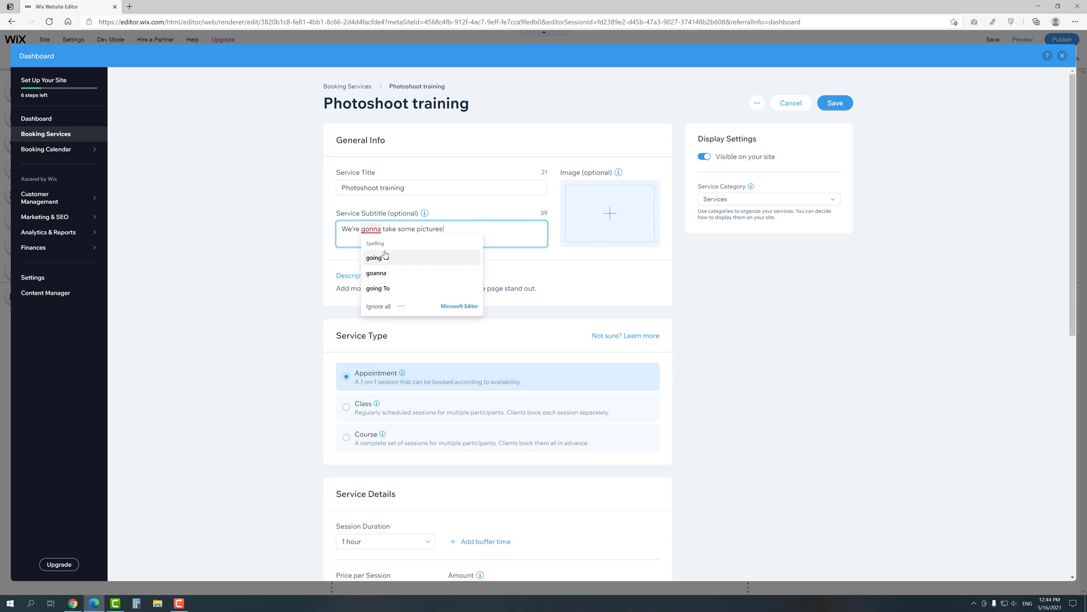
left_click(374, 290)
left_click(610, 213)
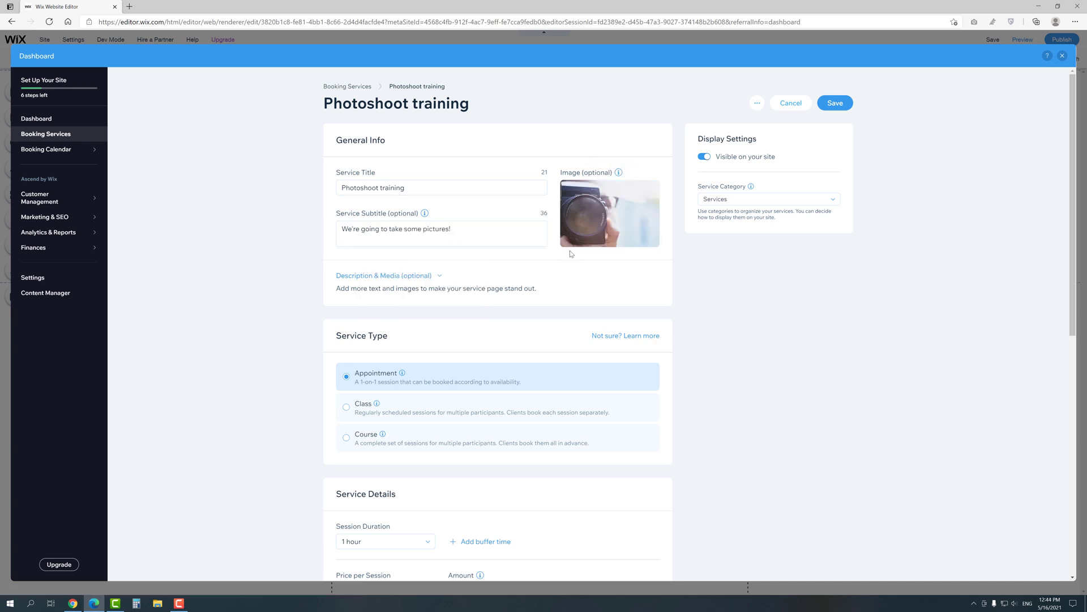
Step: Try the Class and Course service types, and set the service type back to Appointment
scroll(570, 253, "down", 3)
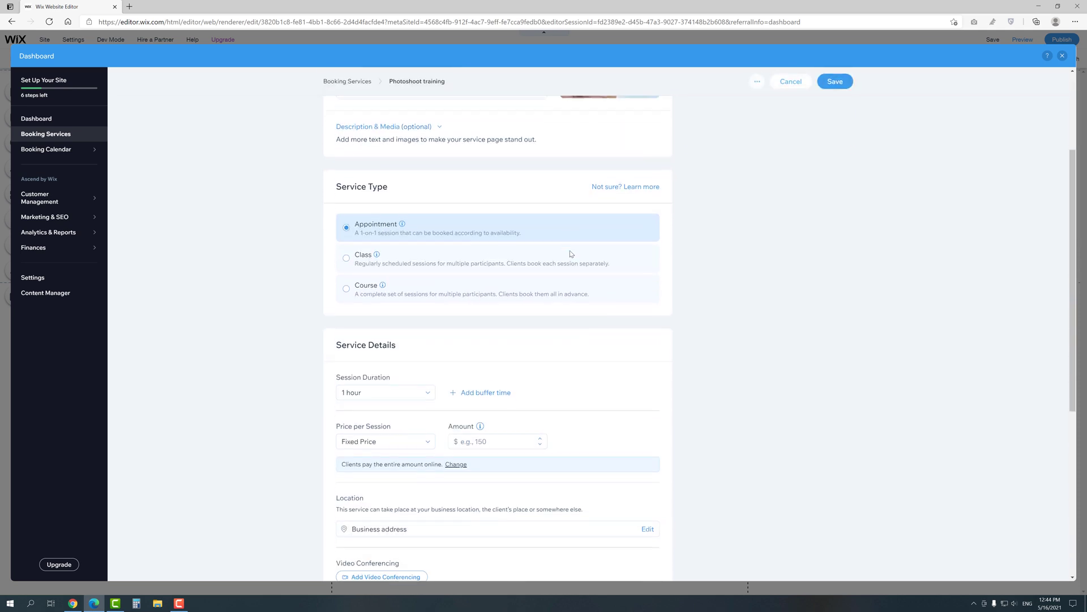
left_click(633, 260)
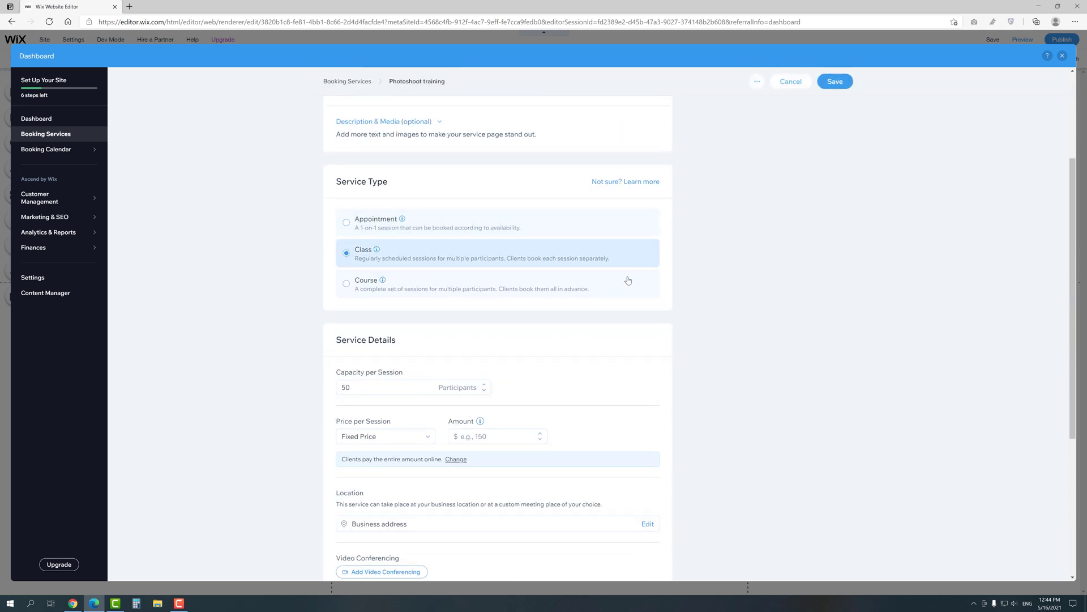
left_click(627, 281)
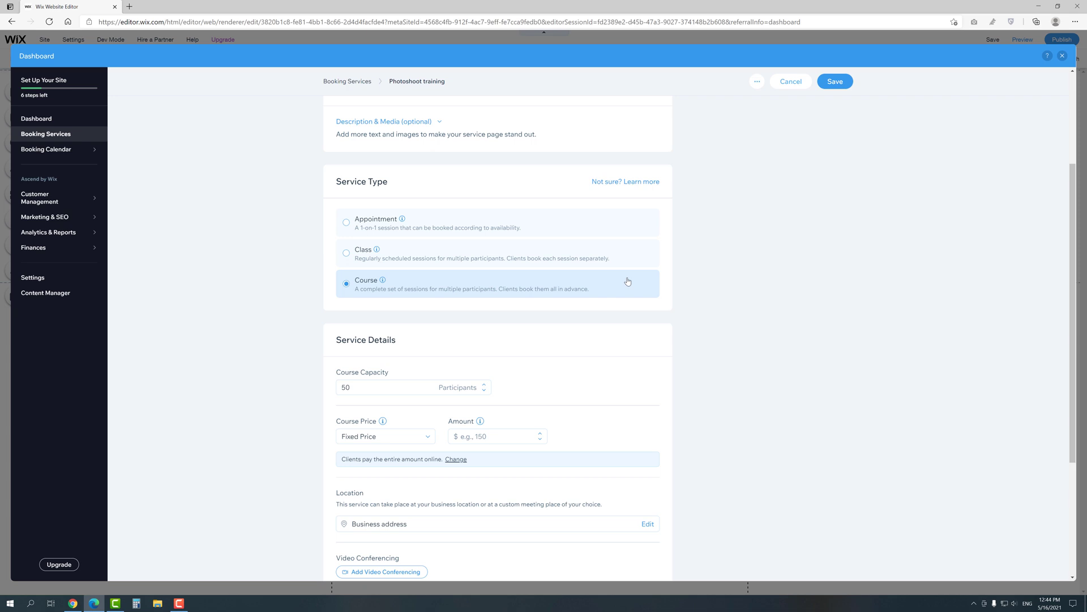
left_click(610, 214)
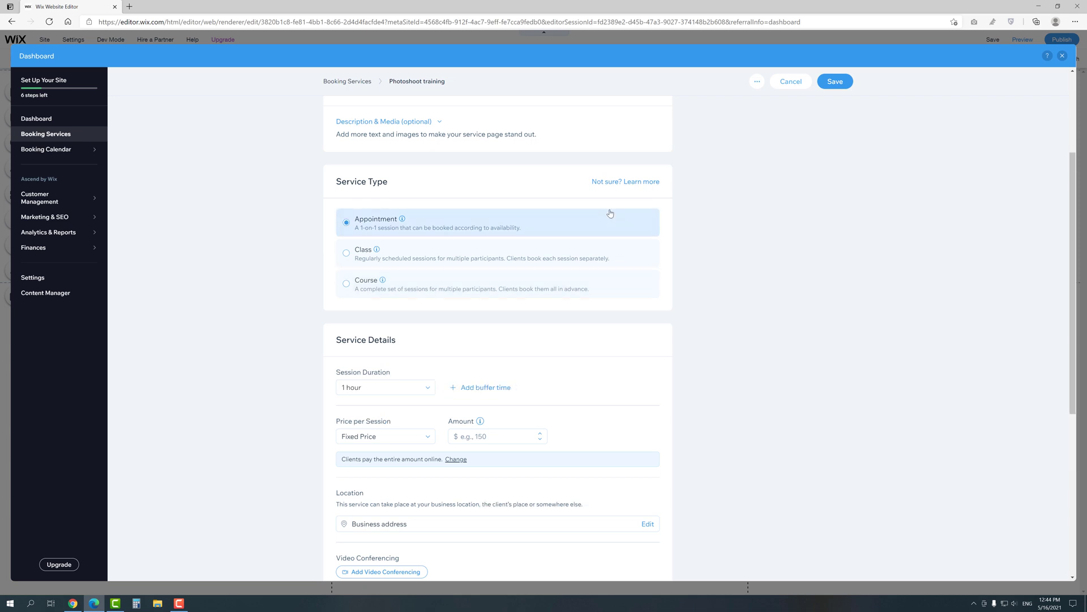
Step: Set the service's session duration to 1 hour 30 minutes
scroll(610, 214, "down", 3)
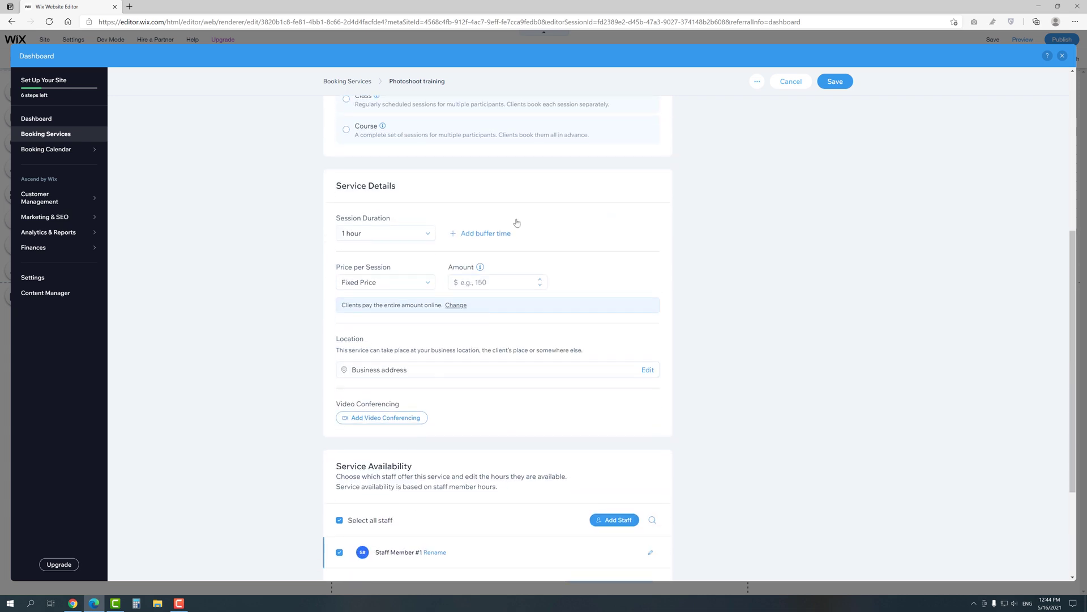
left_click(395, 234)
left_click(383, 267)
left_click(385, 233)
scroll(374, 267, "down", 1)
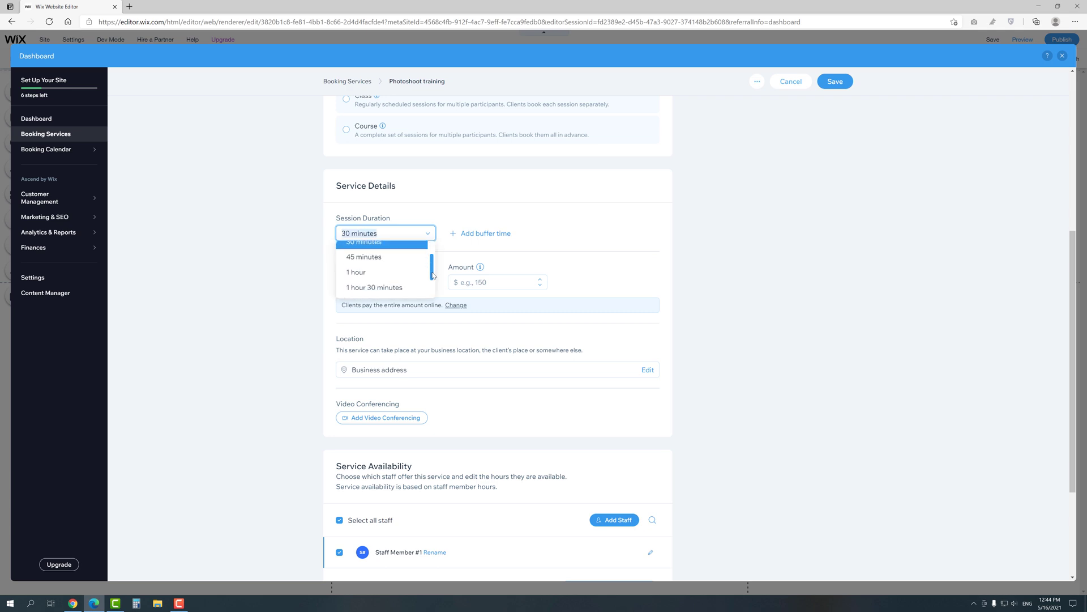
left_click(368, 286)
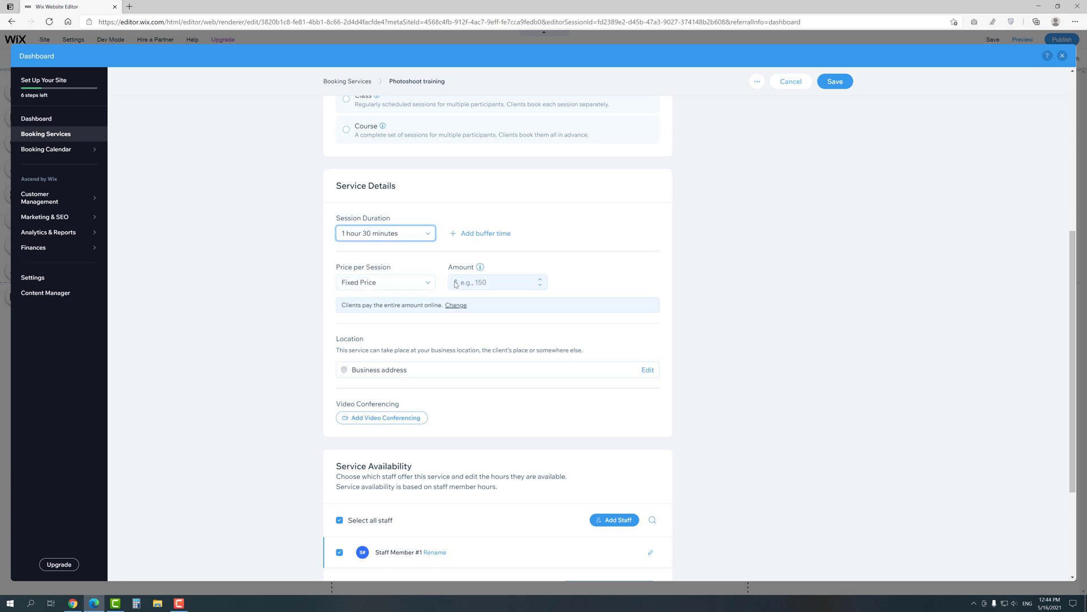
Step: Set the service's fixed price per session to $100
left_click(497, 288)
type("100")
left_click(582, 291)
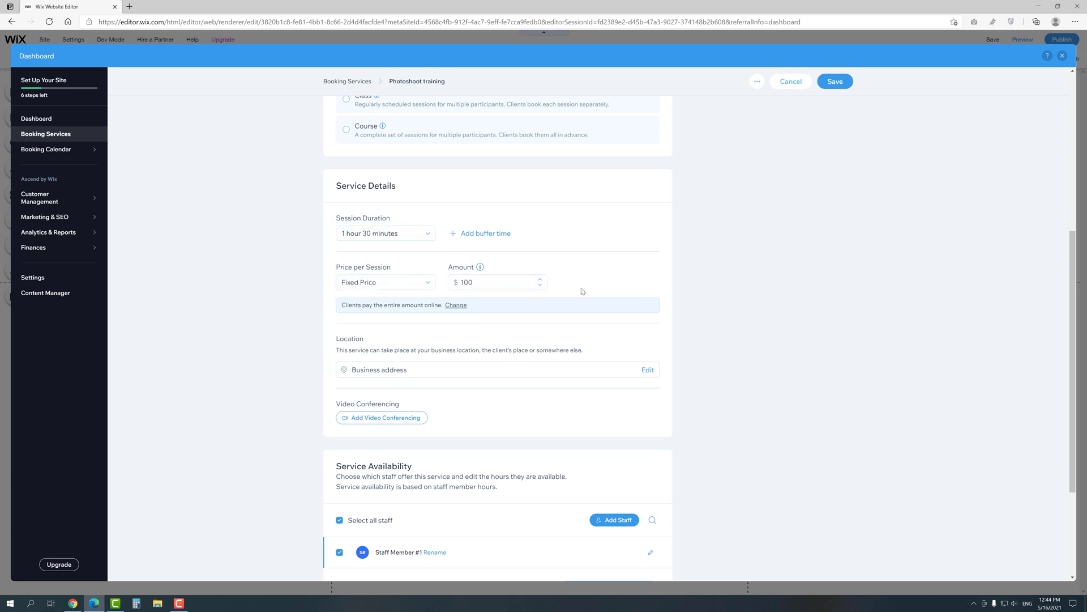
Step: Rename the default staff member with the person's full name, save the Photoshoot training service and return to the editor
scroll(581, 291, "down", 3)
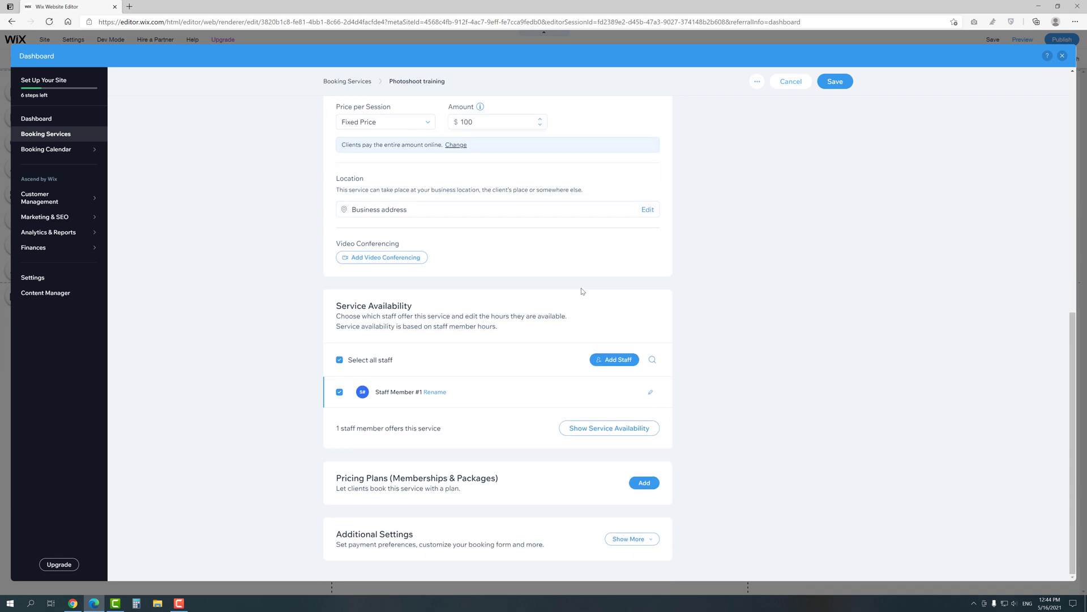
left_click(440, 392)
type("Egor Yupatov")
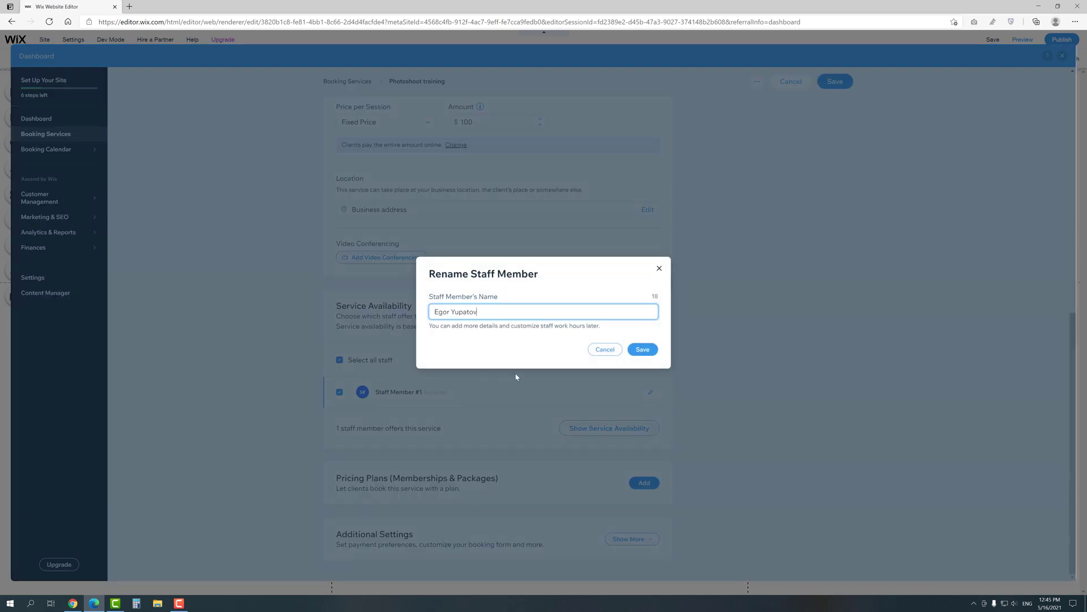
key("Return")
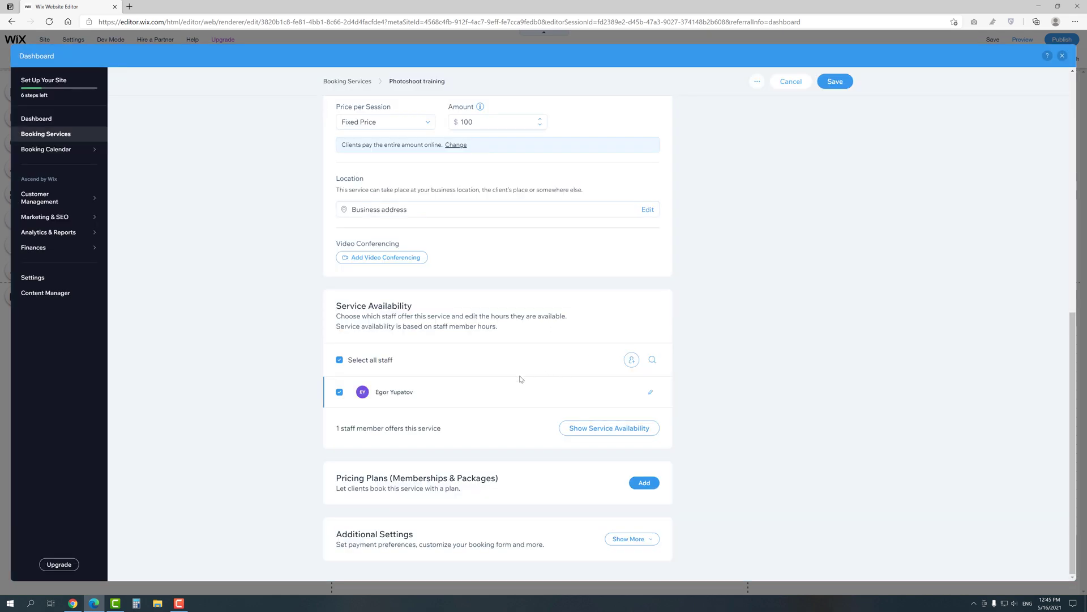
left_click(847, 87)
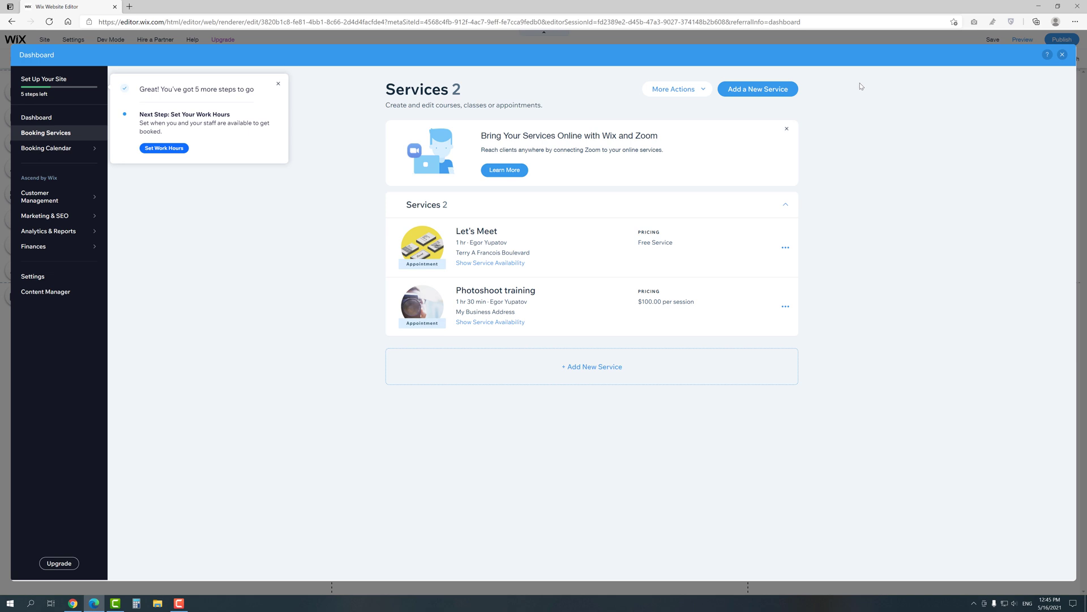
left_click(1062, 54)
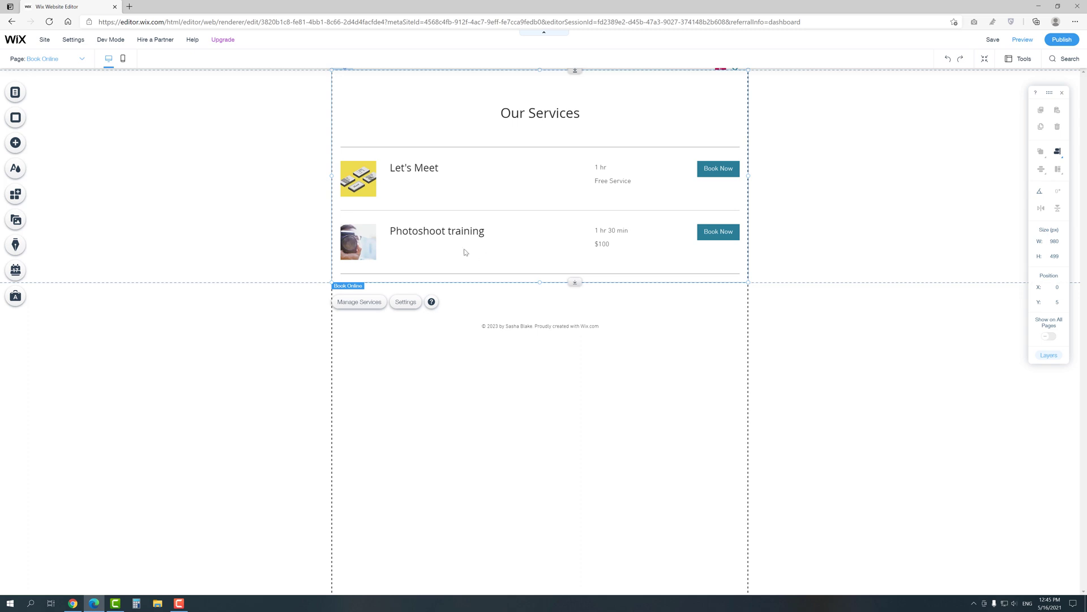
Step: On the Bookings Checkout page, set the appointment calendar's title text to "Hello!"
left_click(80, 59)
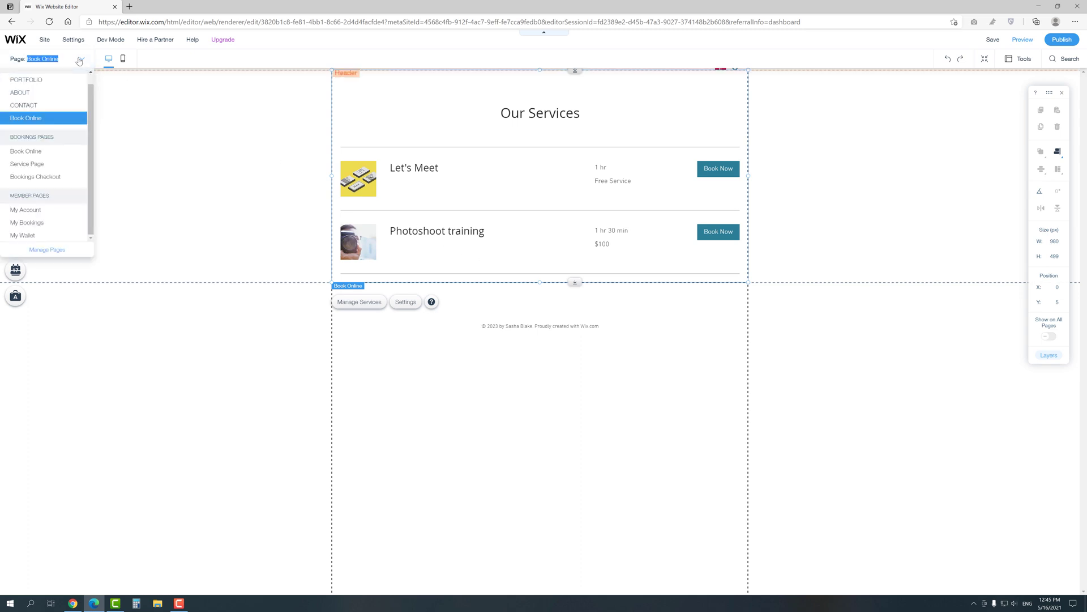
left_click(59, 176)
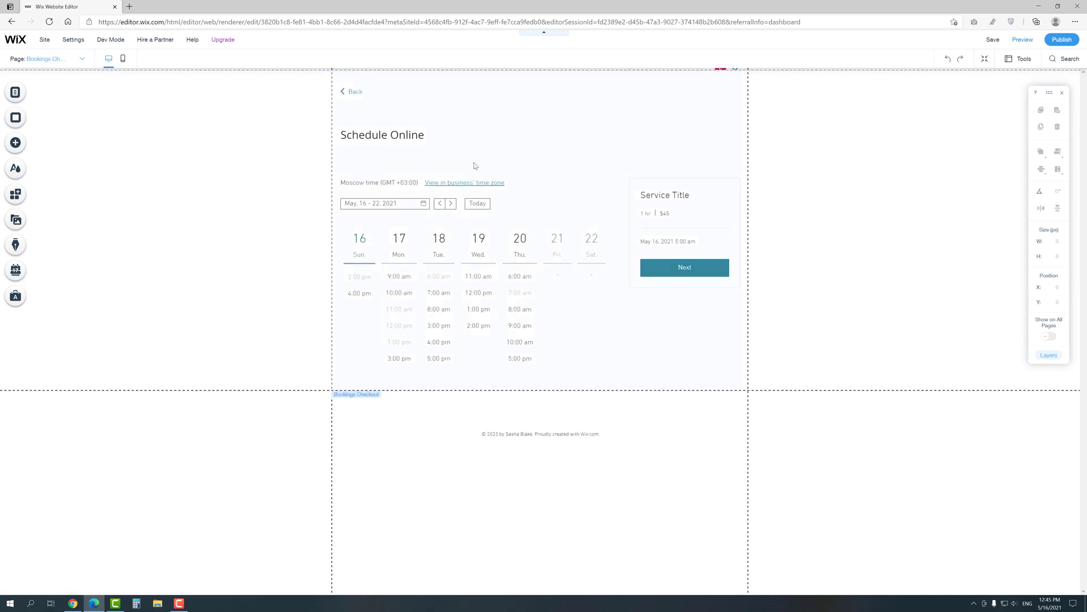
left_click(474, 164)
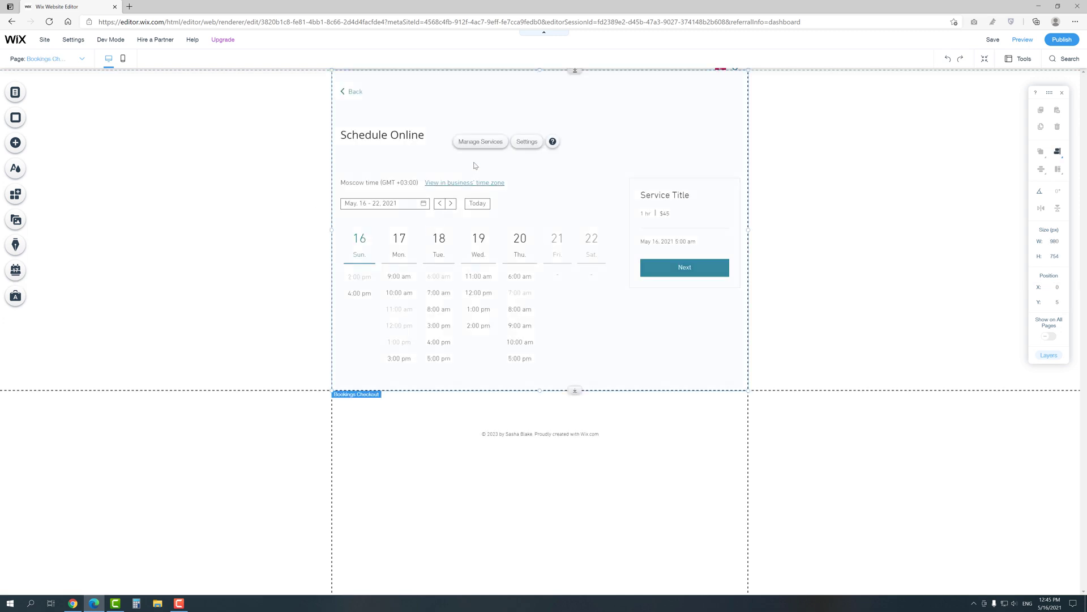
left_click(521, 149)
left_click(221, 324)
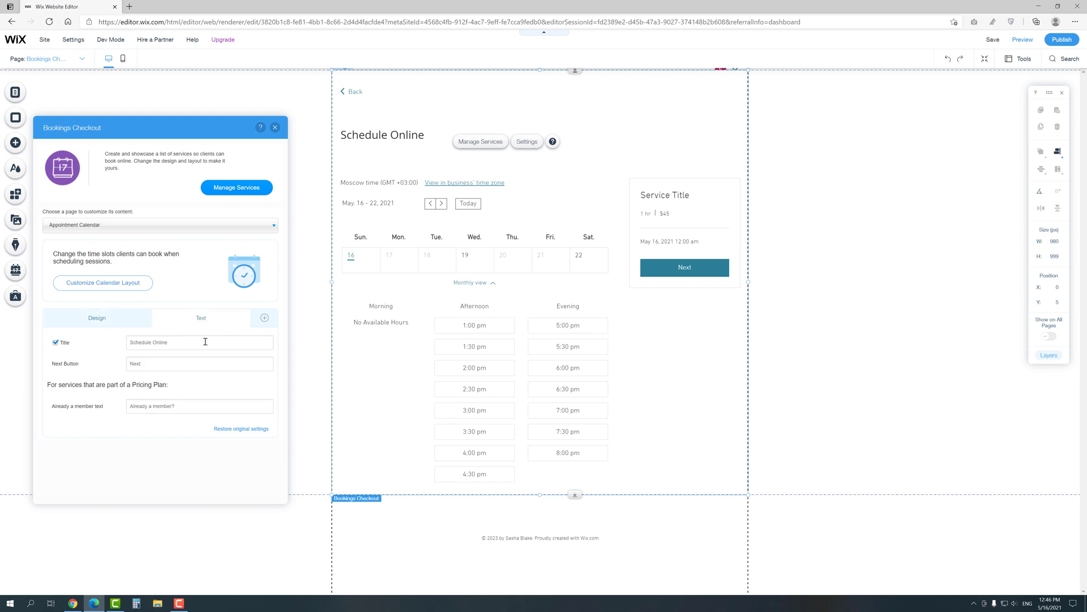
left_click(204, 341)
type("Hello!")
left_click(274, 130)
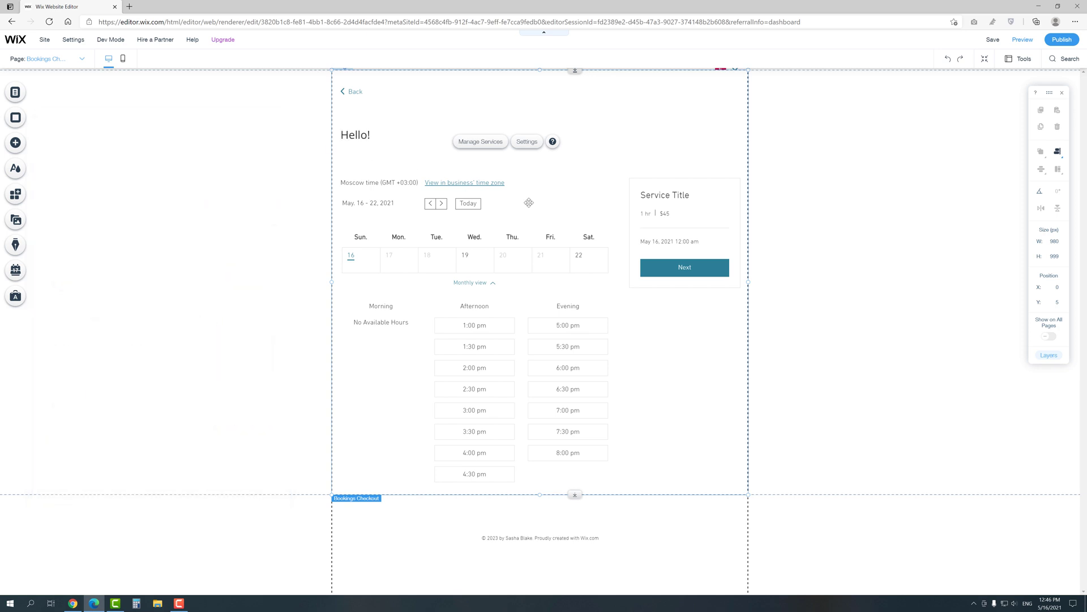
left_click(785, 280)
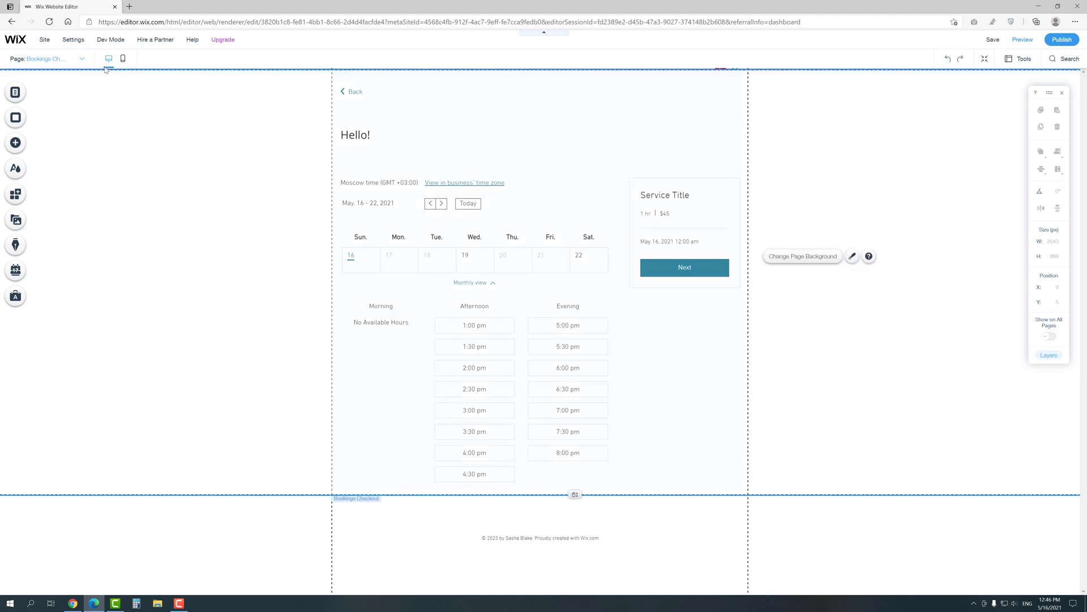
Step: Go back to the PORTFOLIO page, publish the site and open its live version
left_click(78, 60)
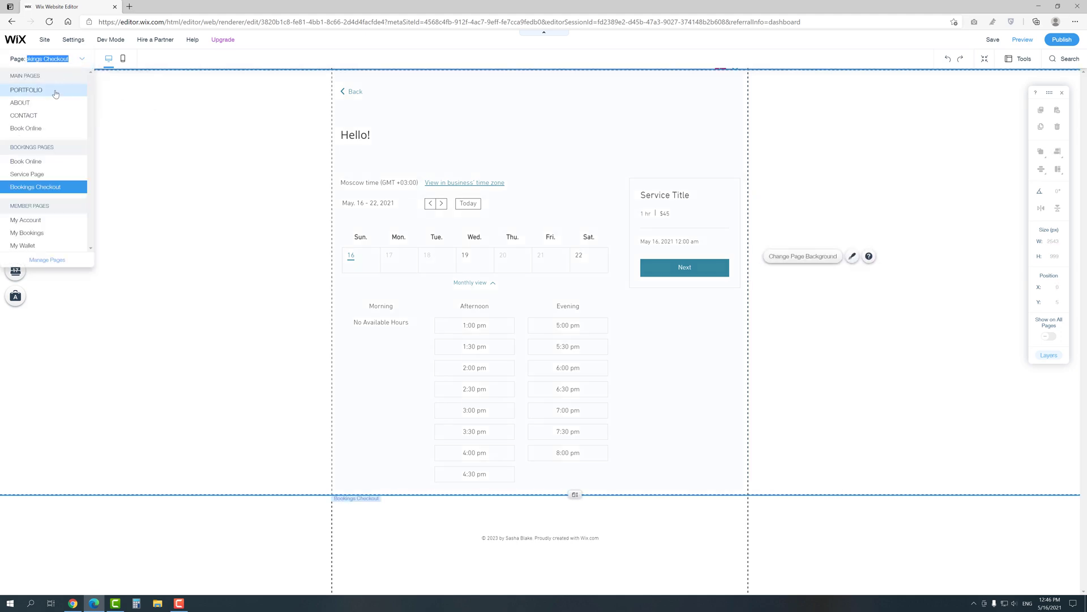
left_click(26, 90)
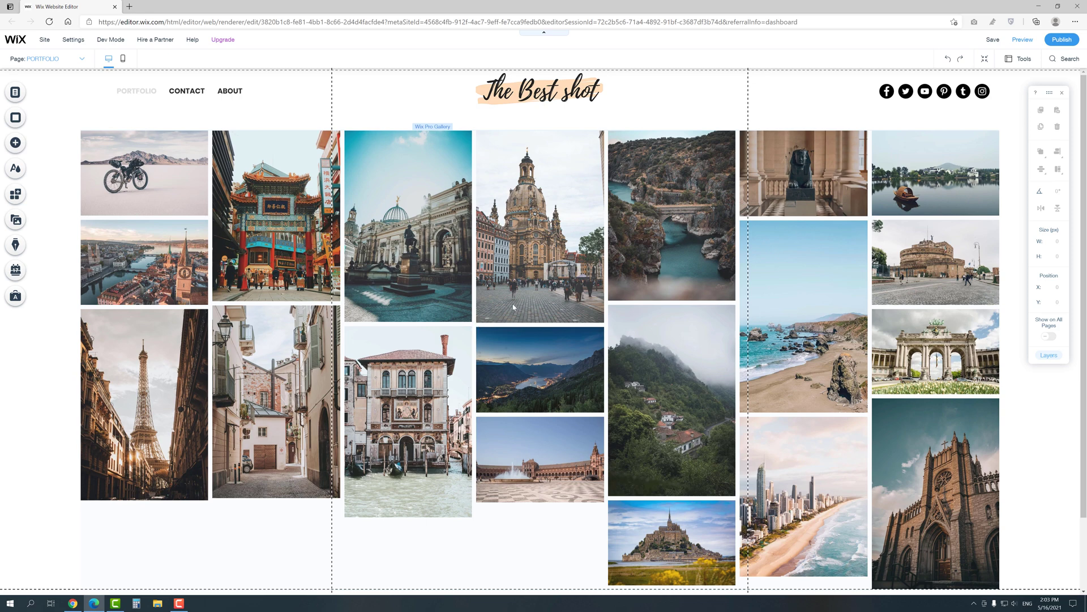
left_click(1051, 44)
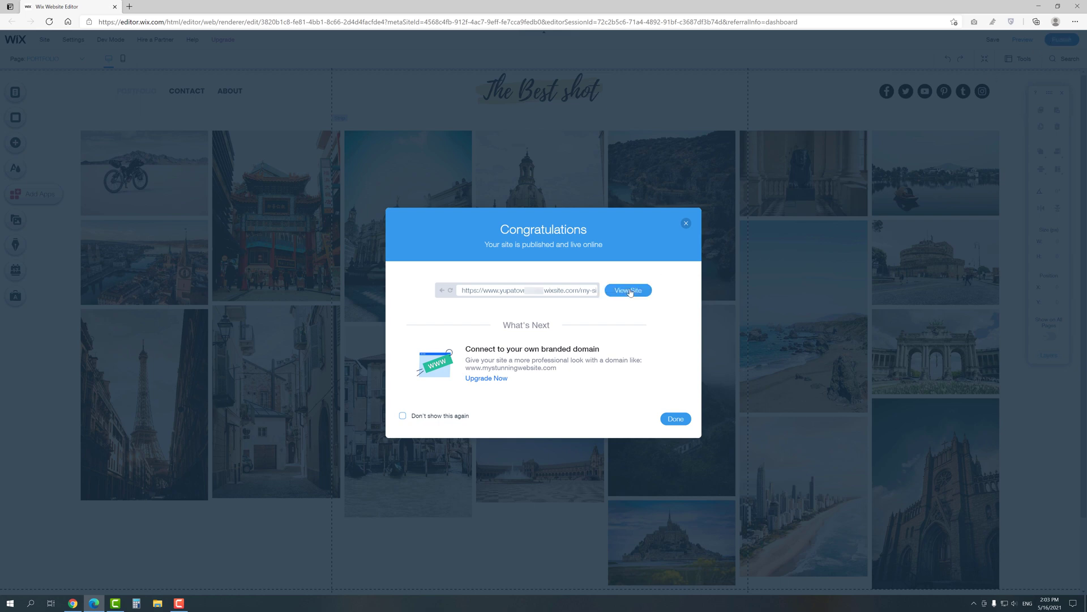
left_click(630, 291)
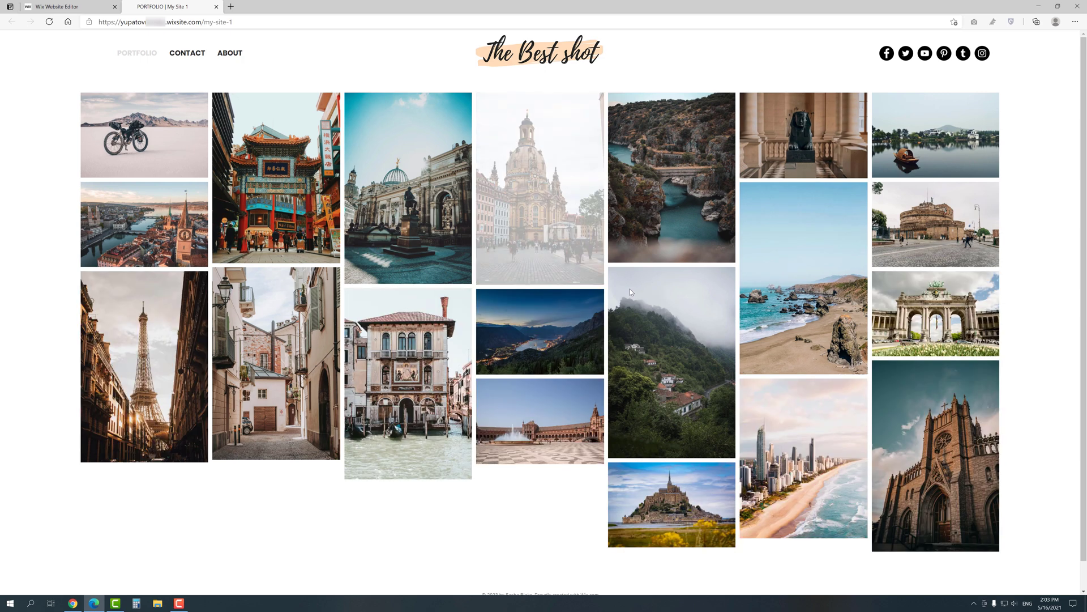
Step: Copy the published site's web address and close the live site
left_click(142, 24)
right_click(143, 23)
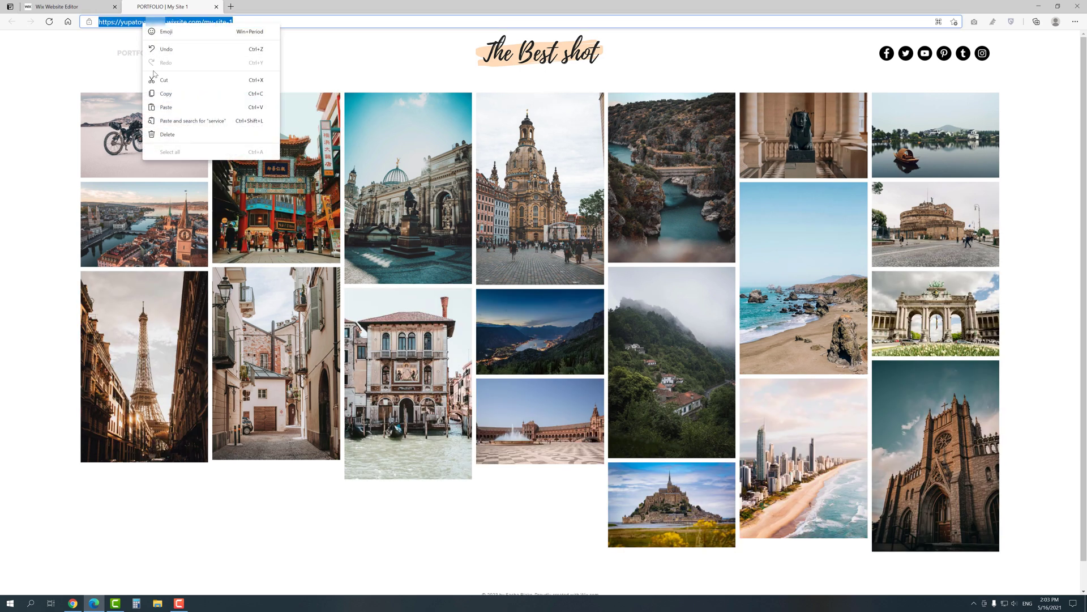
left_click(160, 80)
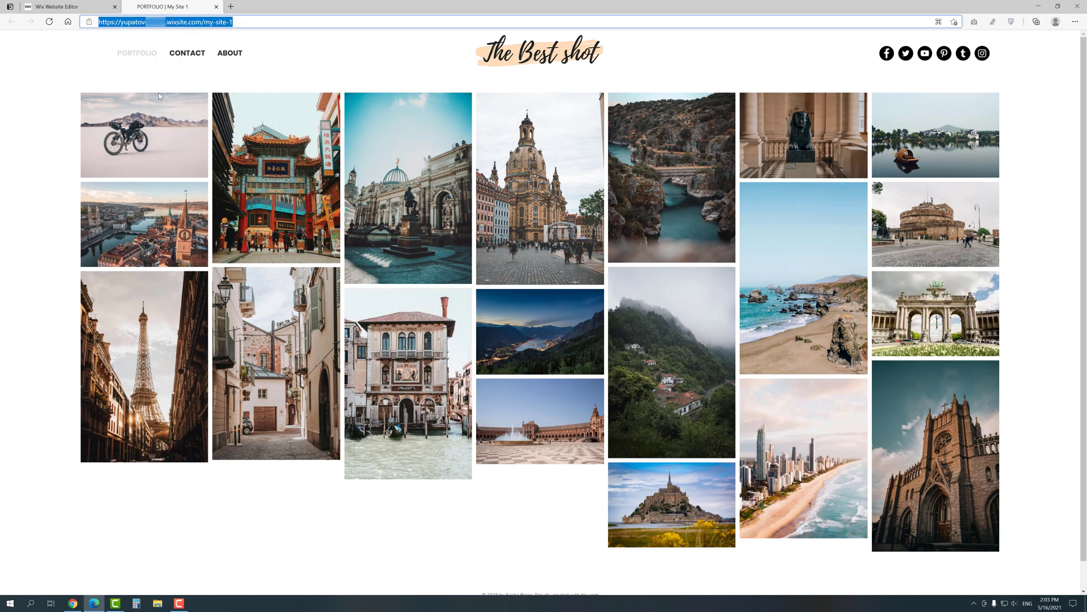
left_click(252, 87)
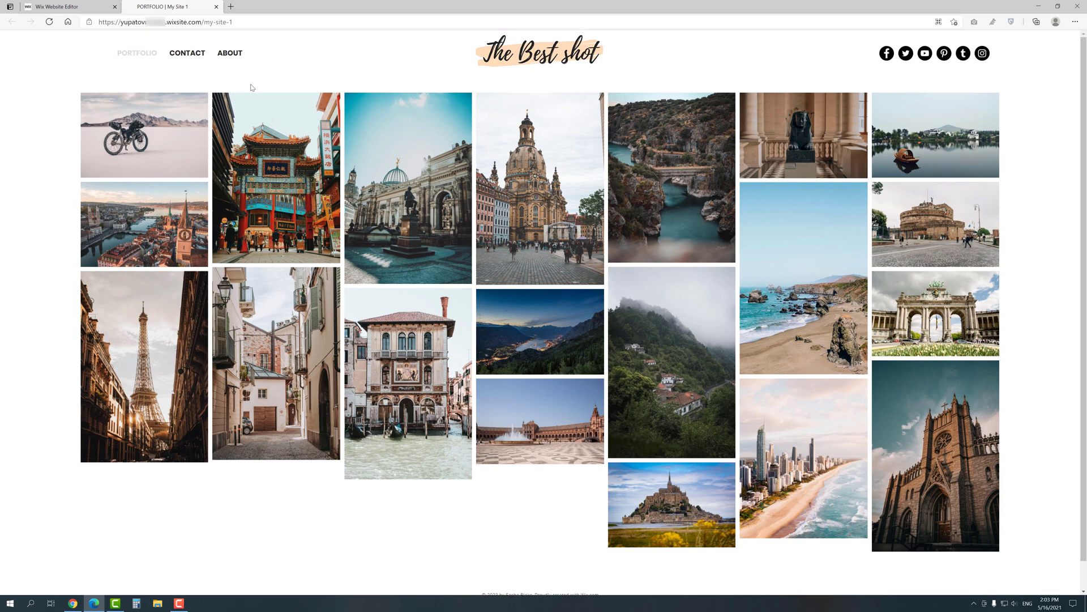
left_click(216, 7)
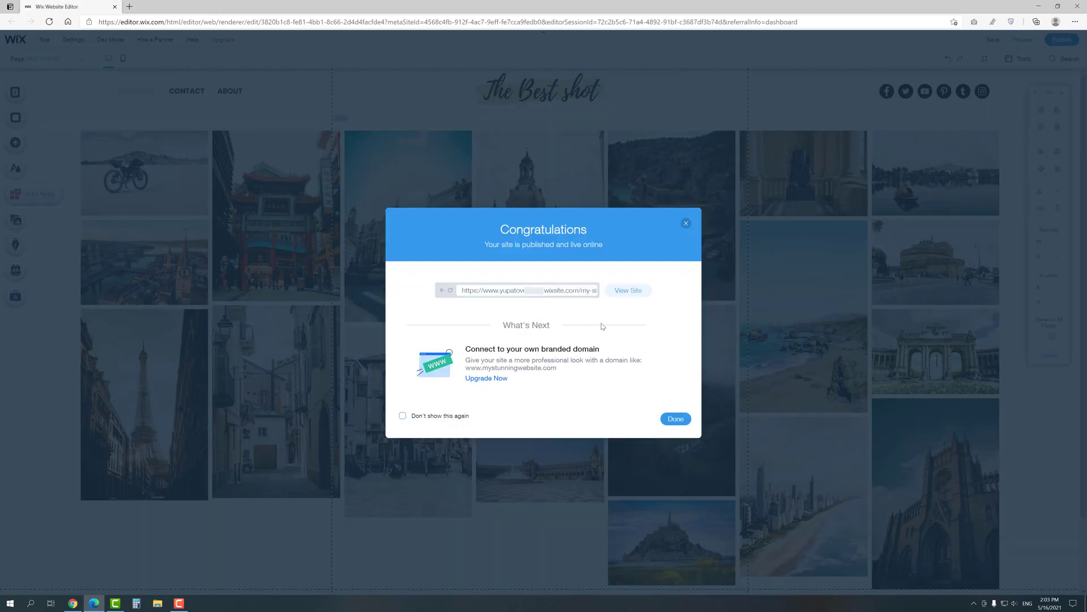
Step: Dismiss the publish confirmation and check the availability of a new .com domain made of the owner's surname and "portfolio"
left_click(676, 418)
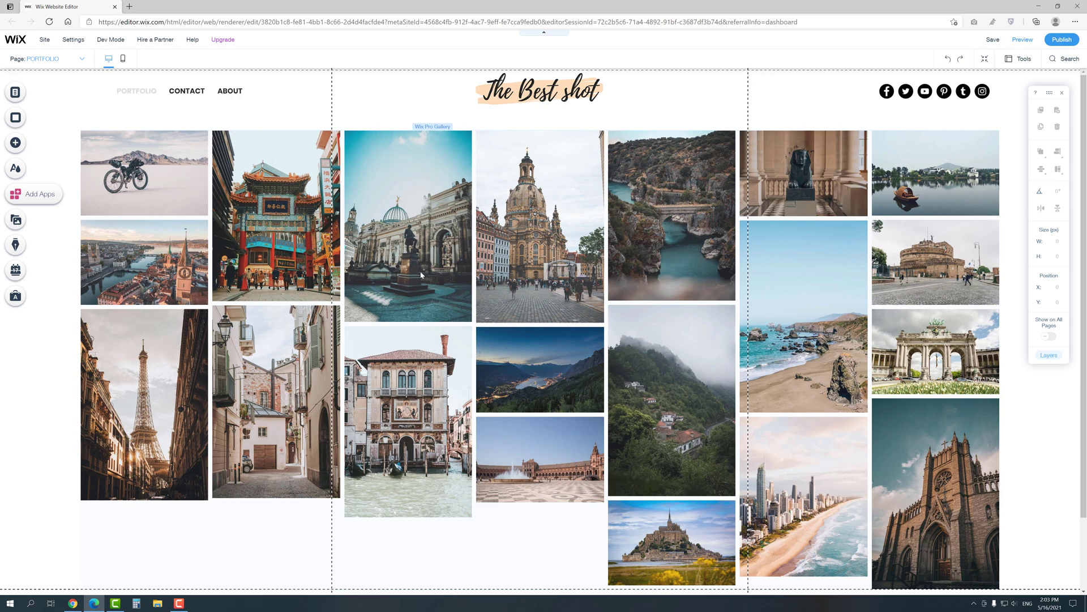
mouse_move(75, 42)
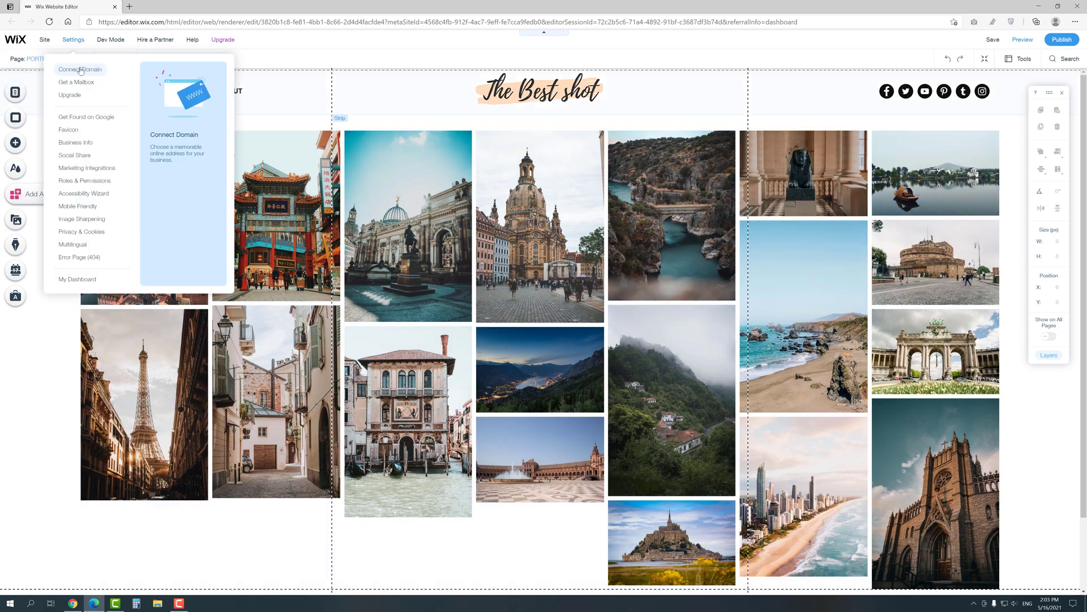
left_click(80, 71)
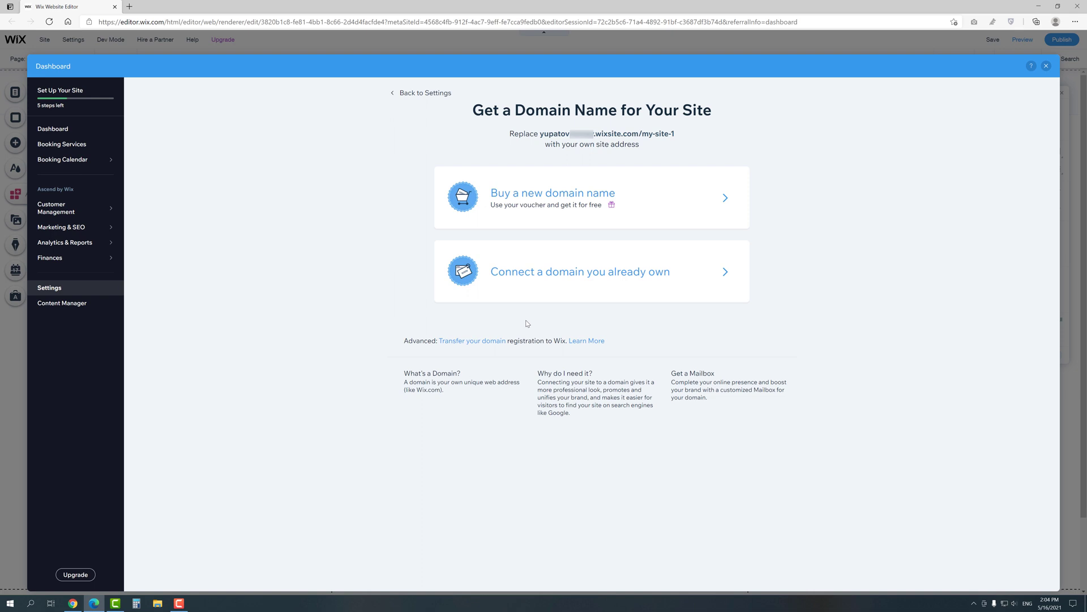
left_click(573, 205)
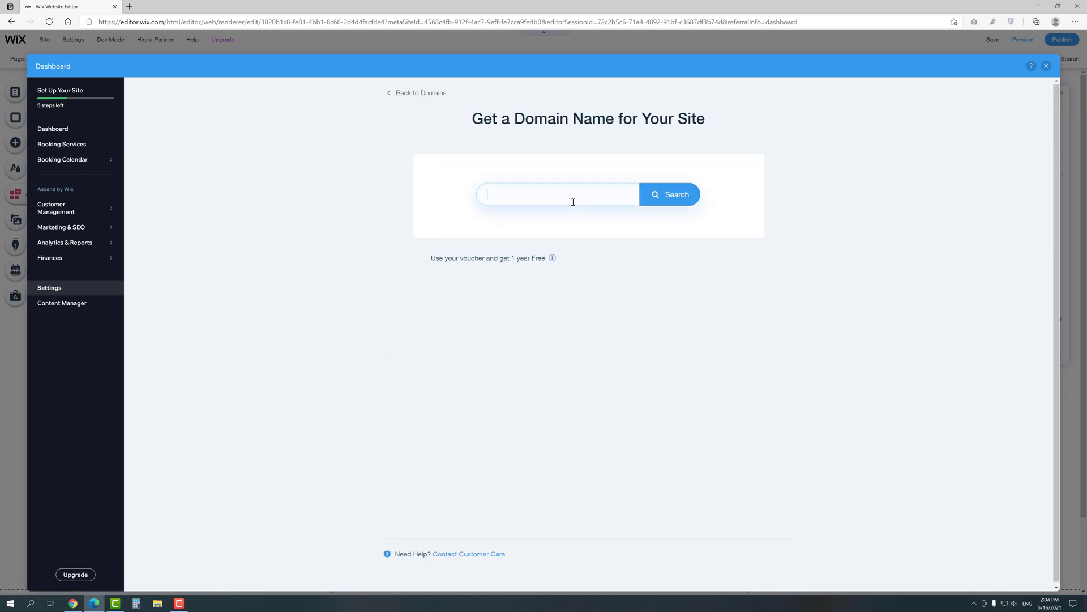
type("yupatovportfolio.com")
key("Return")
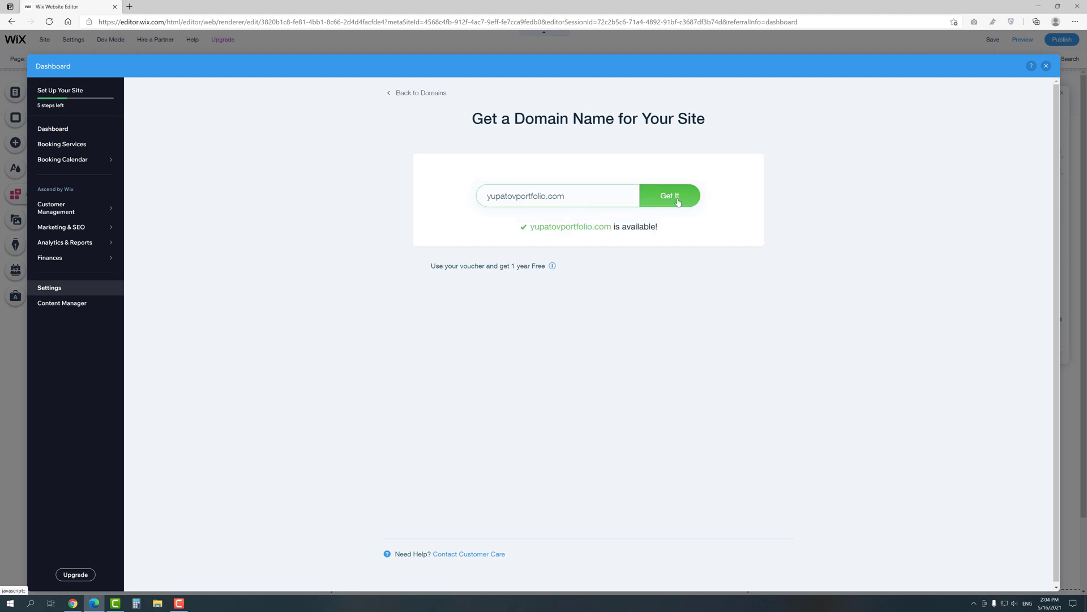
Step: Start the Wix SEO Wiz, naming the site with the owner's first name plus "portfolio website" and marking the business as online only
left_click(79, 227)
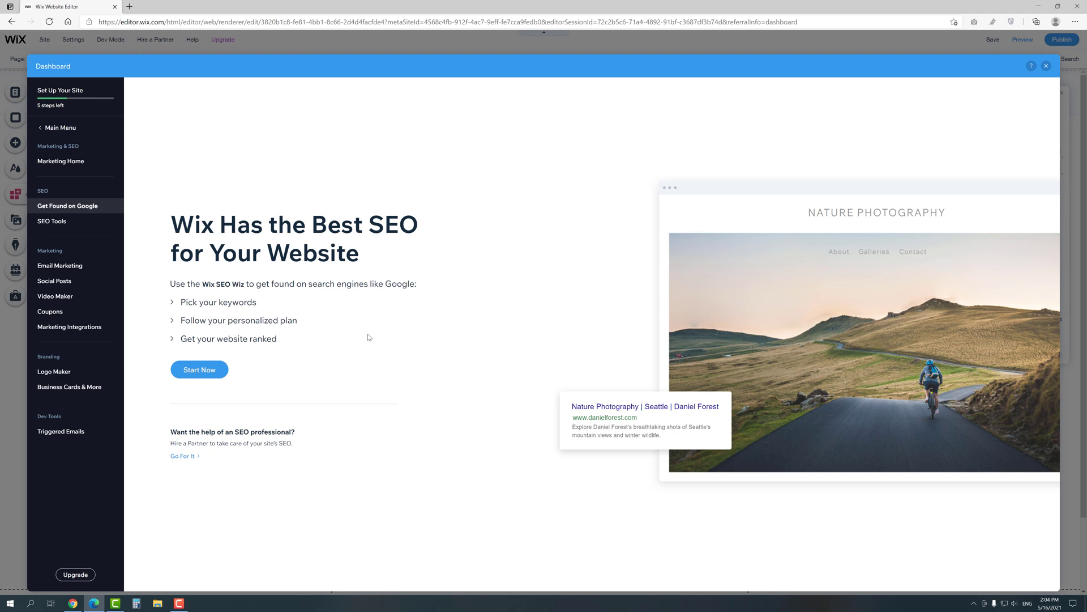
left_click(203, 369)
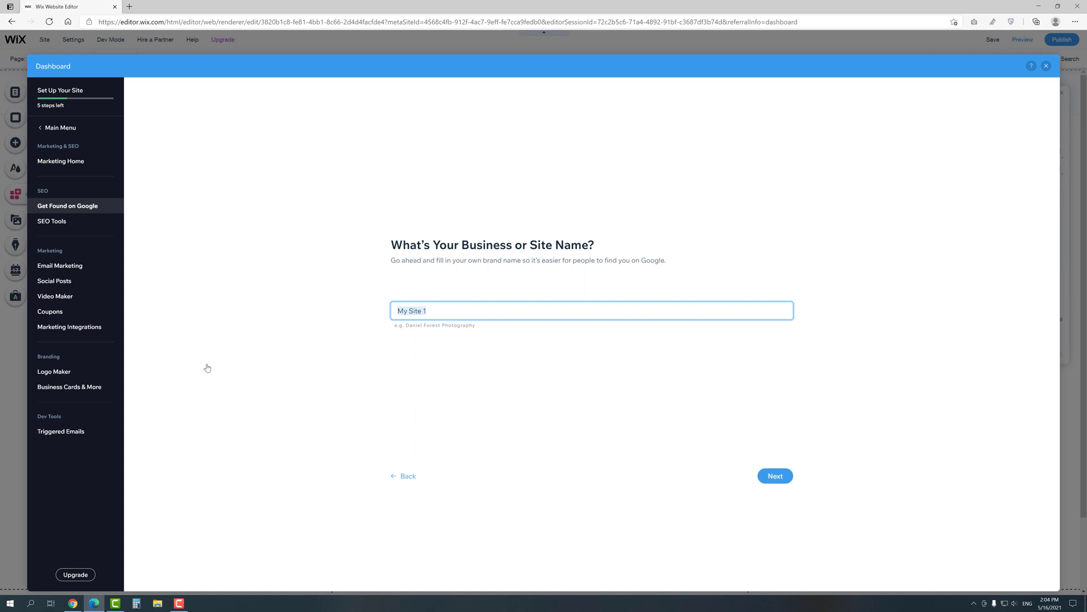
type("Egor's portfolio website")
left_click(771, 474)
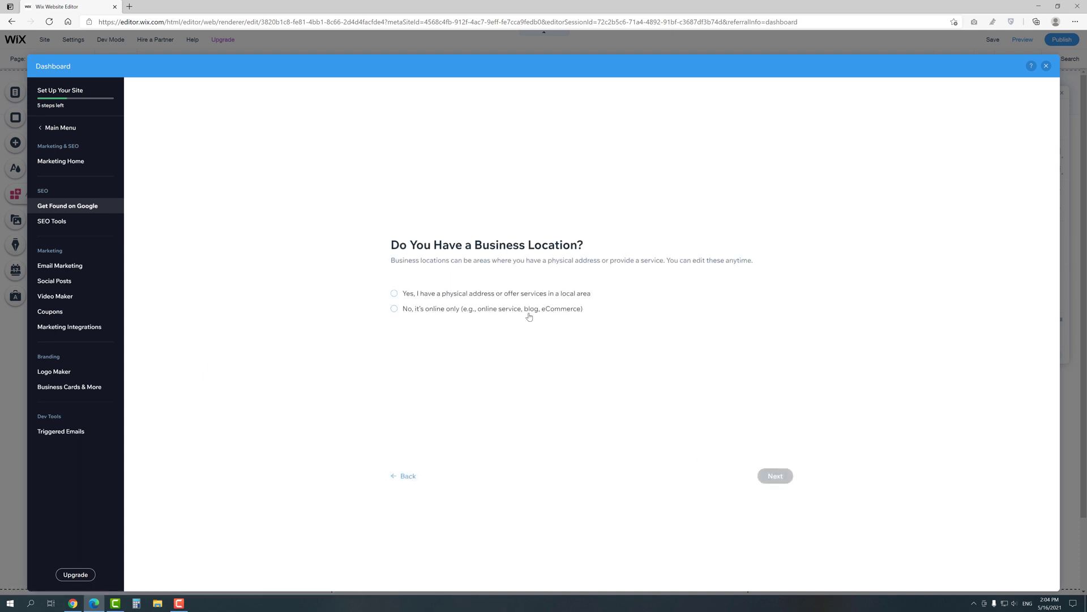
left_click(529, 313)
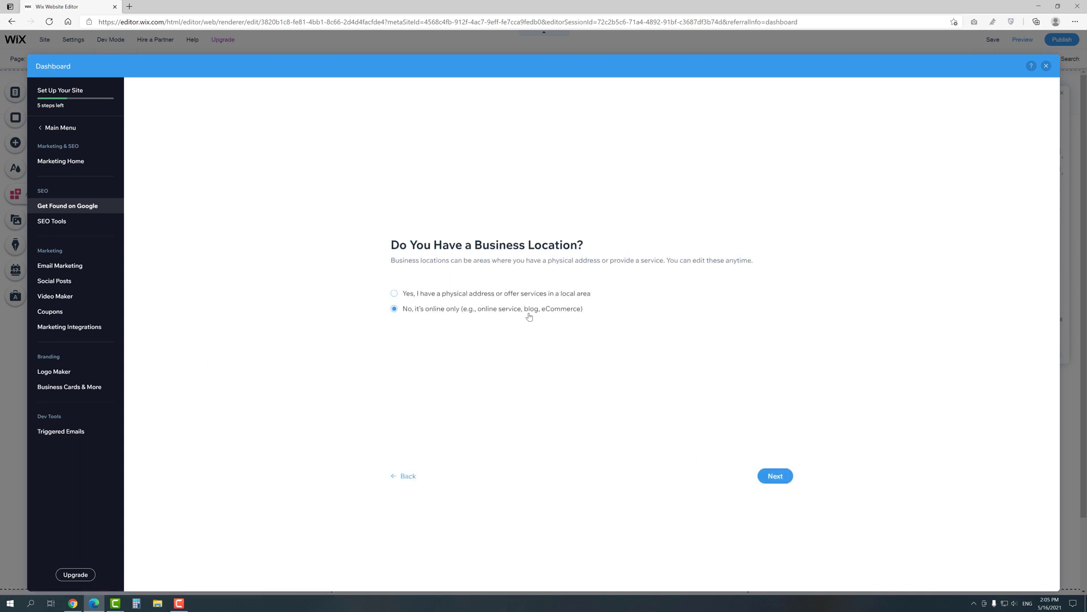
left_click(785, 476)
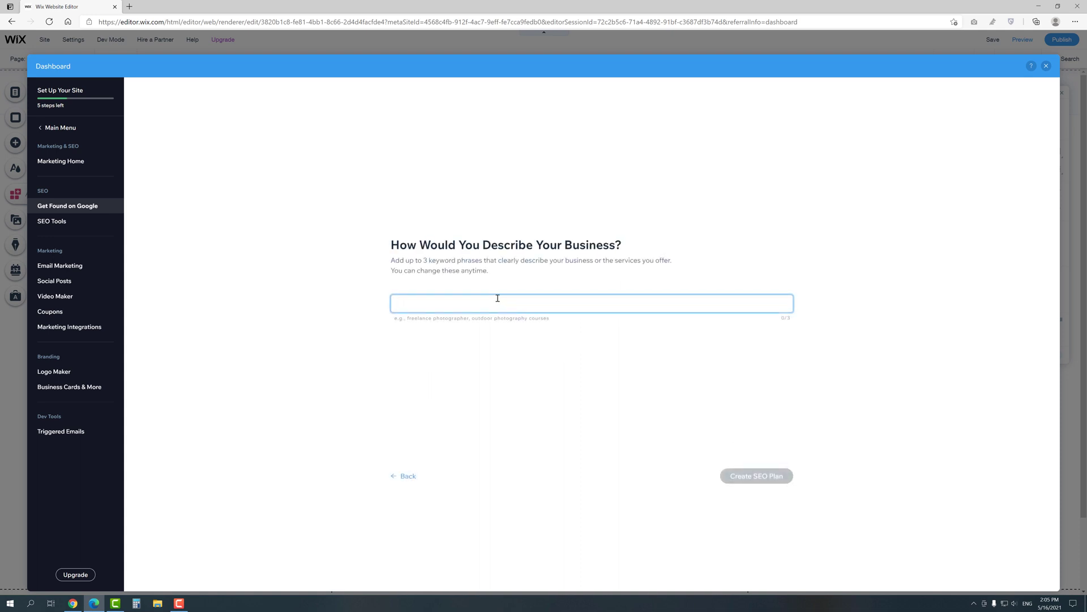
Step: Create the SEO plan with the keywords "photography", "portfolio" and "pictures", then return to the editor
type("photography")
key("Return")
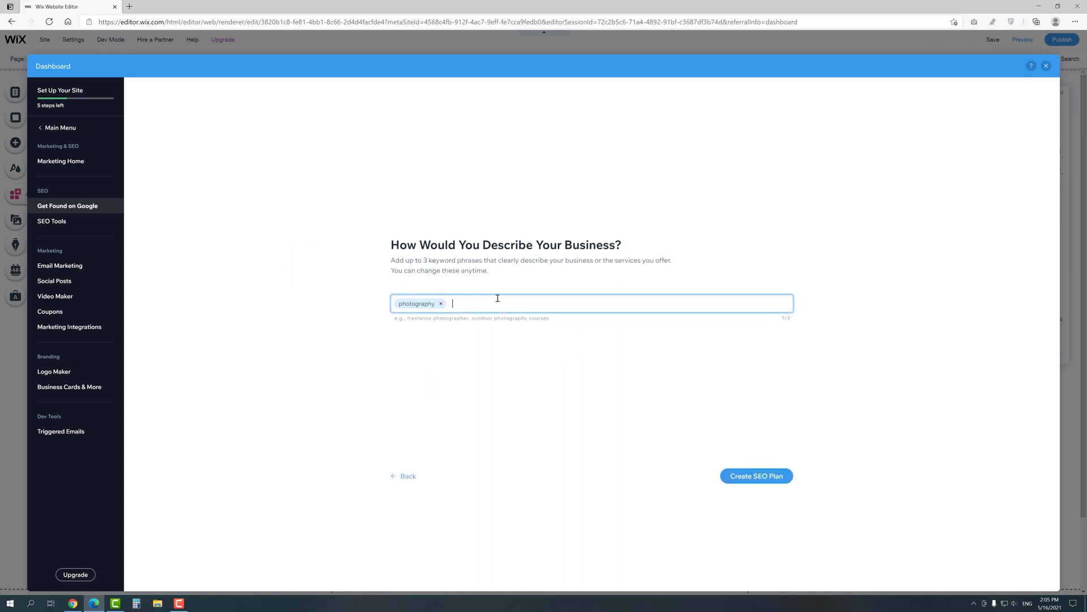
type("portfolio")
key("Return")
type("pictures")
key("Return")
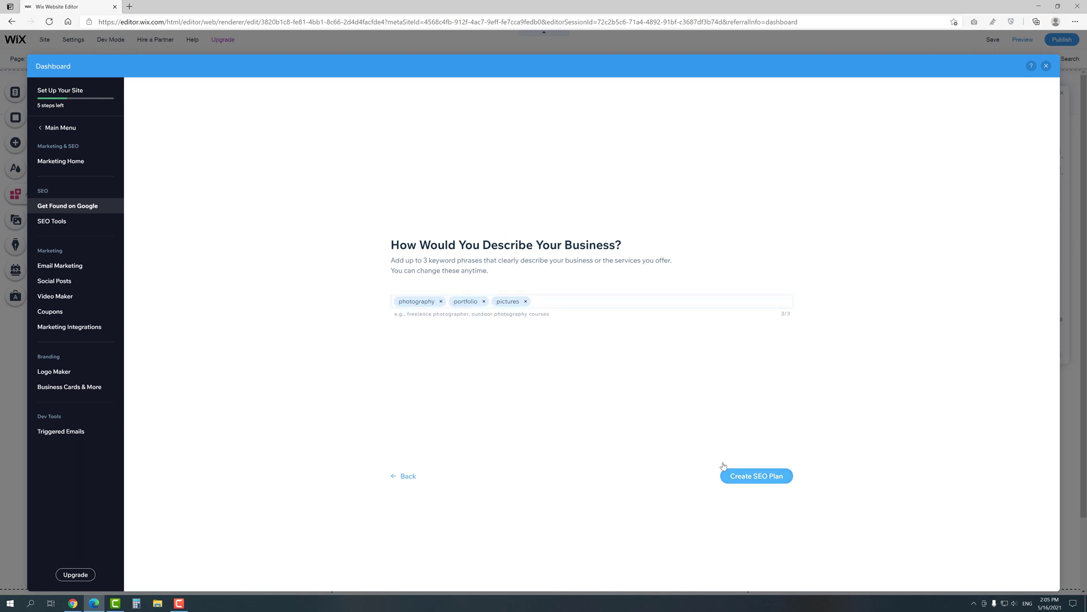
left_click(741, 476)
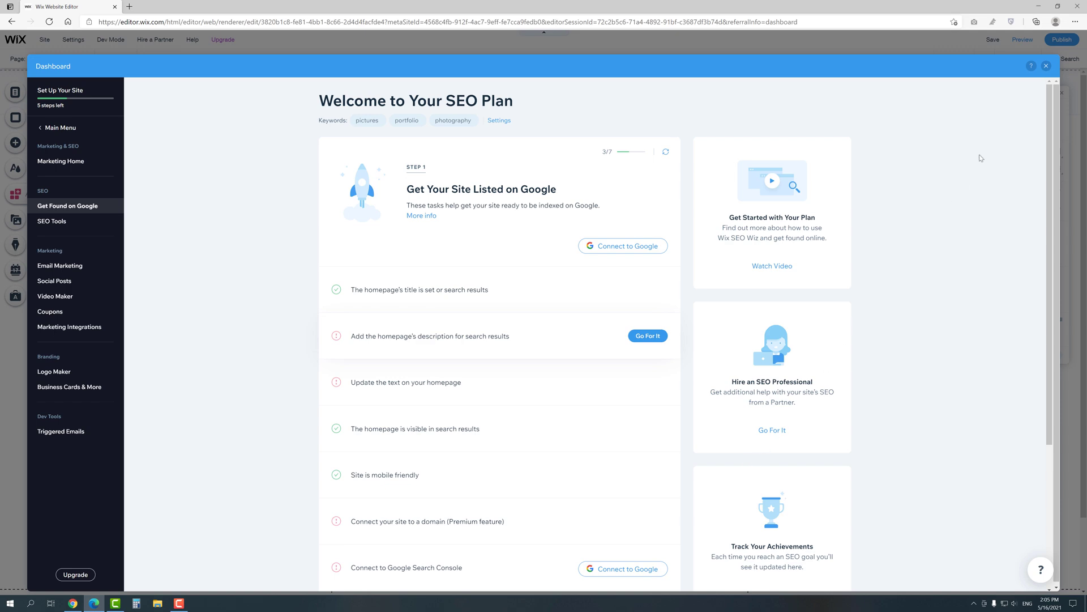
left_click(1045, 67)
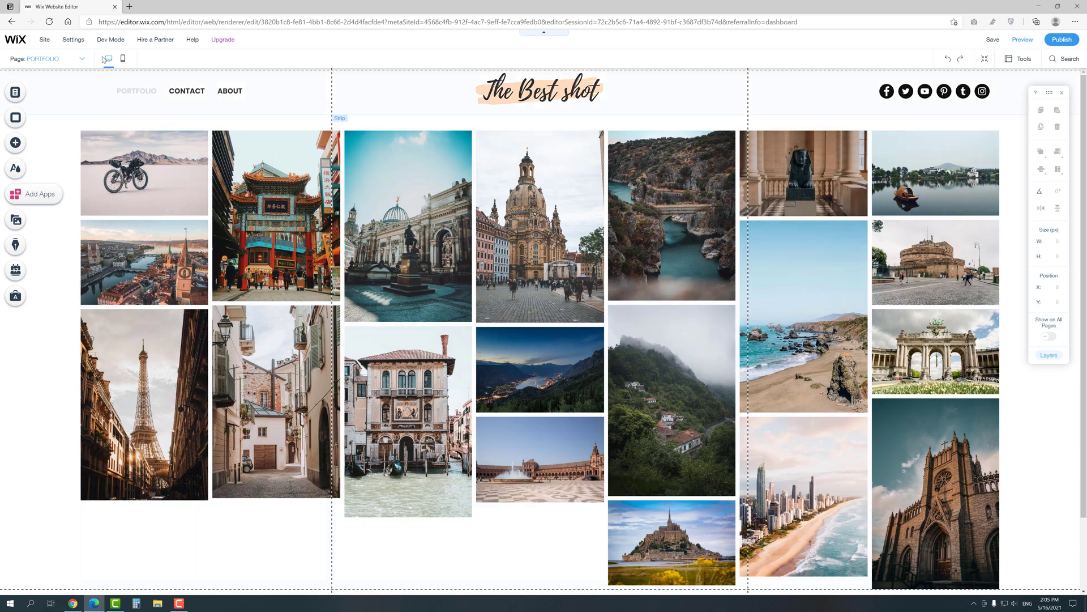
Step: View the site's favicon settings and go back to the settings overview
mouse_move(79, 43)
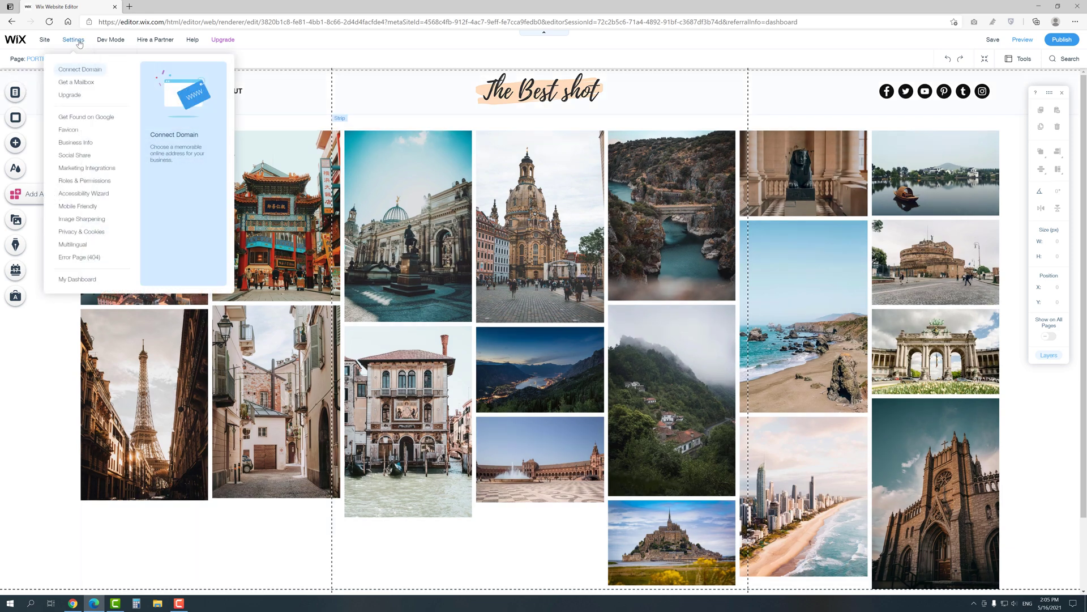
left_click(69, 132)
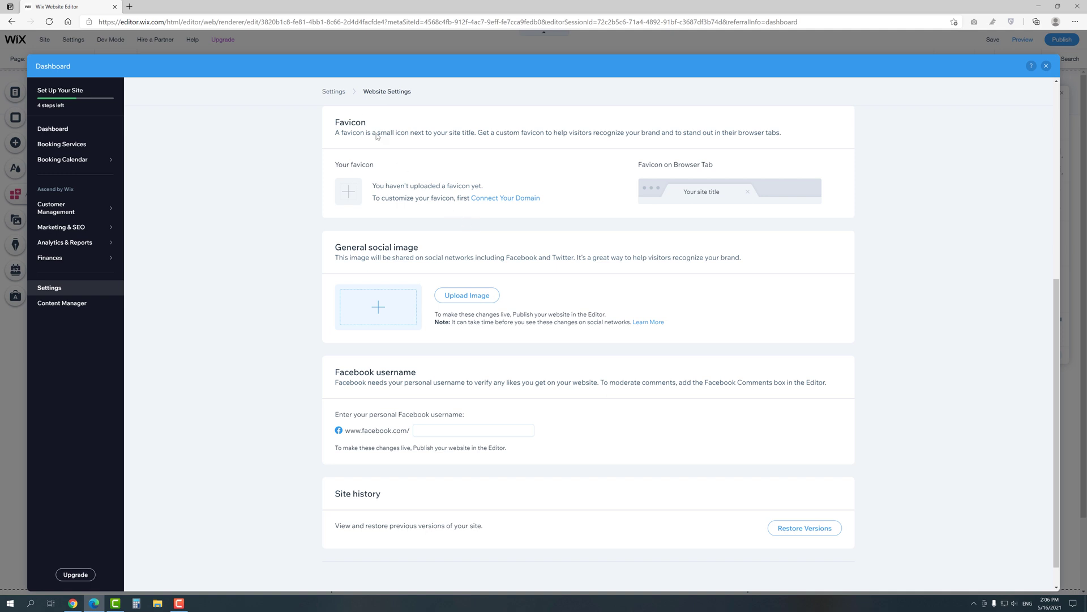
left_click(335, 93)
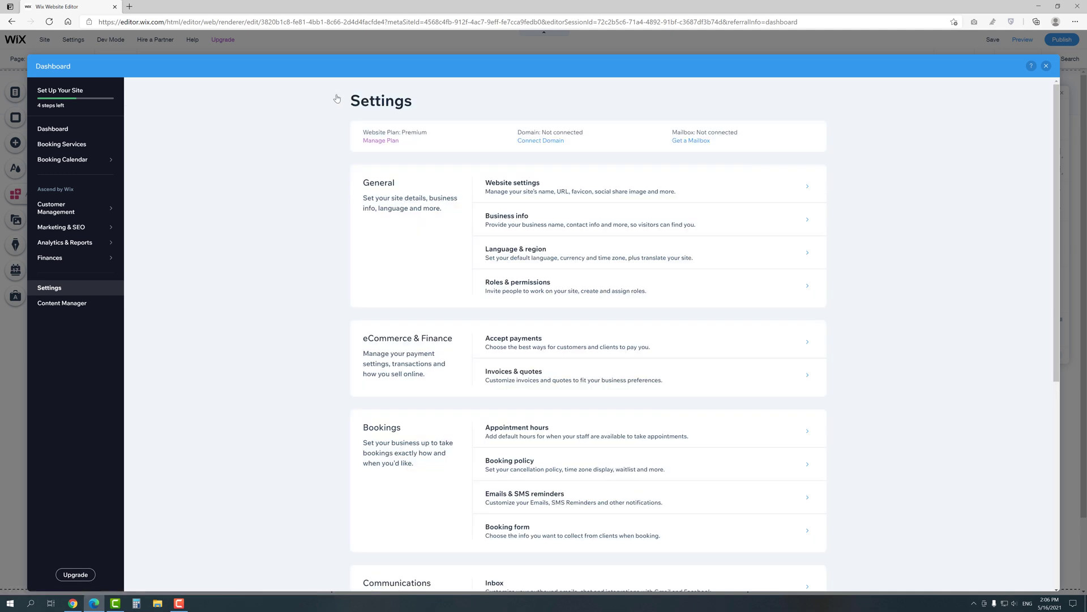
Step: In the Business Info profile, set the business name to the owner's first name plus "portfolio" and save it
left_click(514, 219)
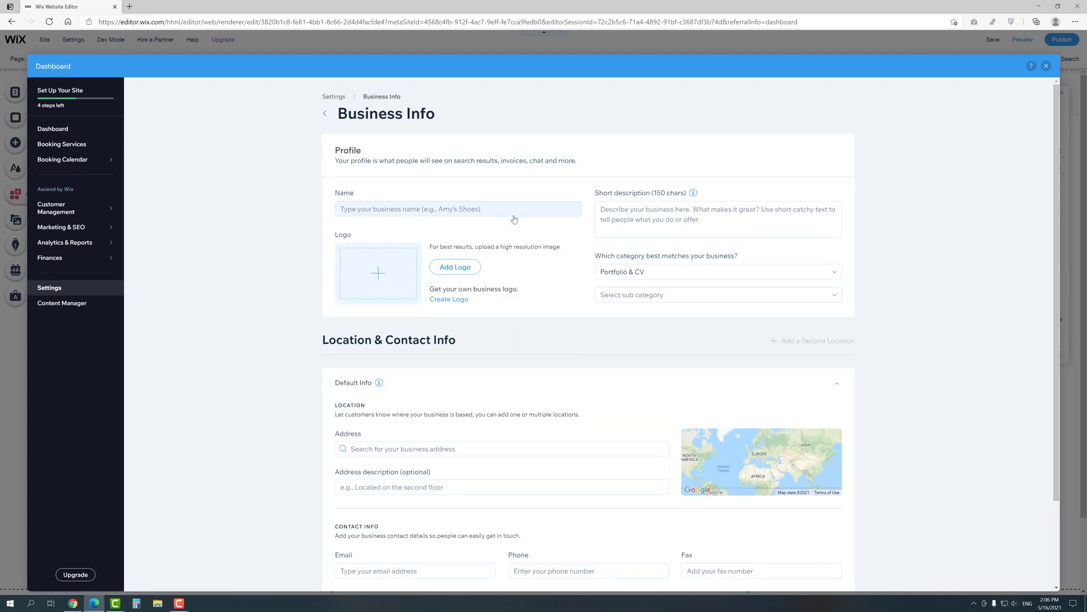
left_click(514, 216)
type("Egor's port")
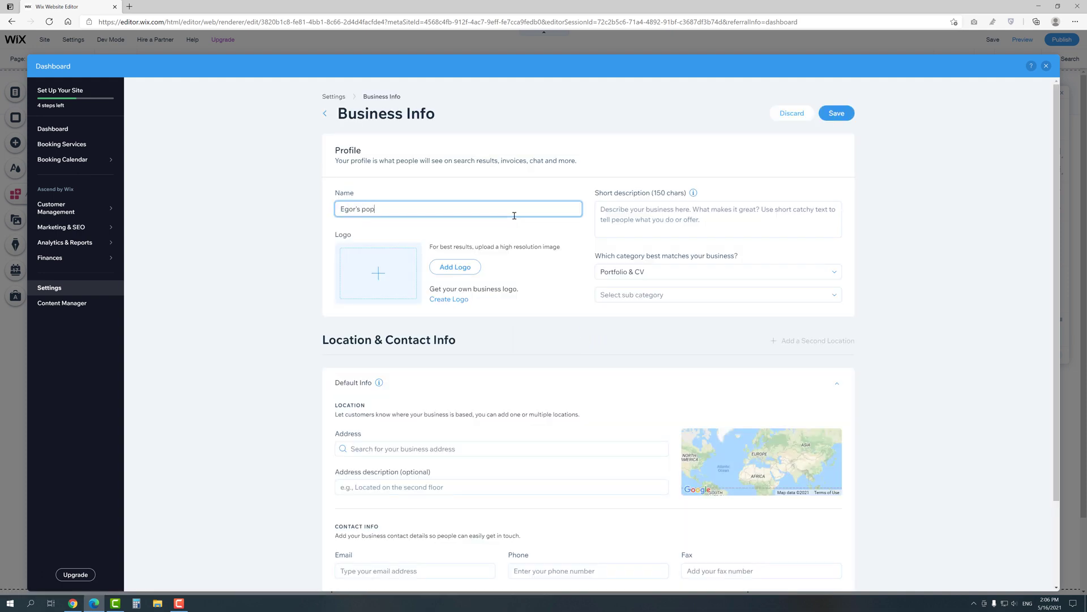
type("folio")
left_click(541, 238)
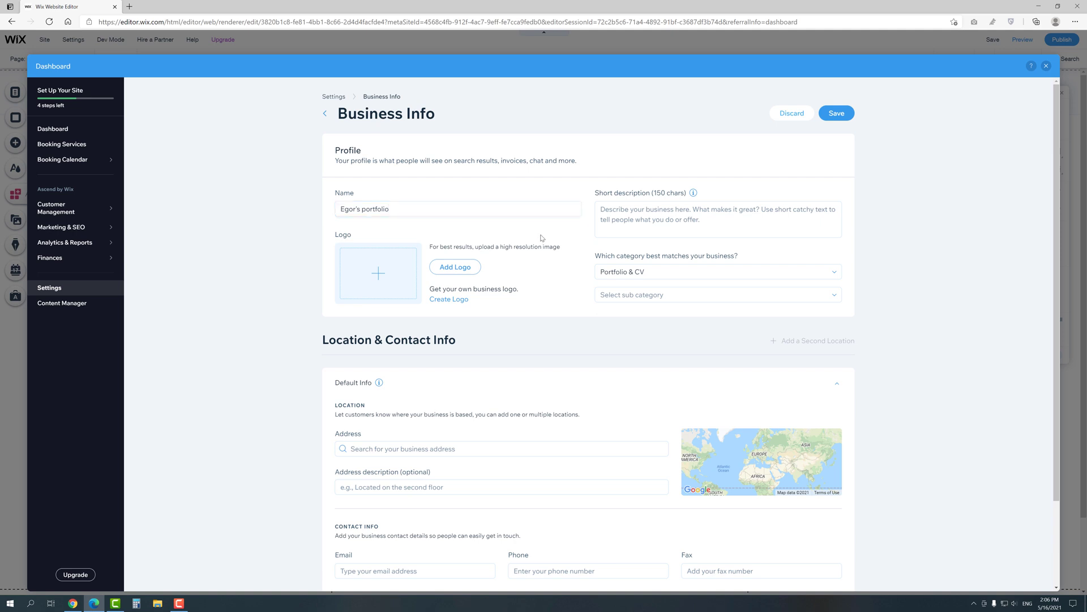
left_click(844, 116)
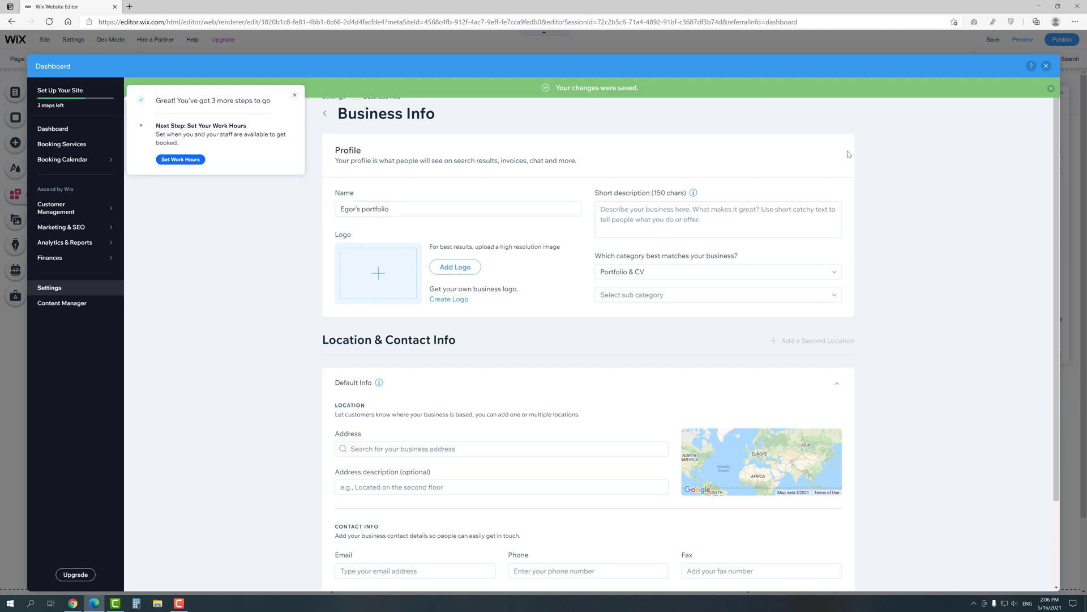